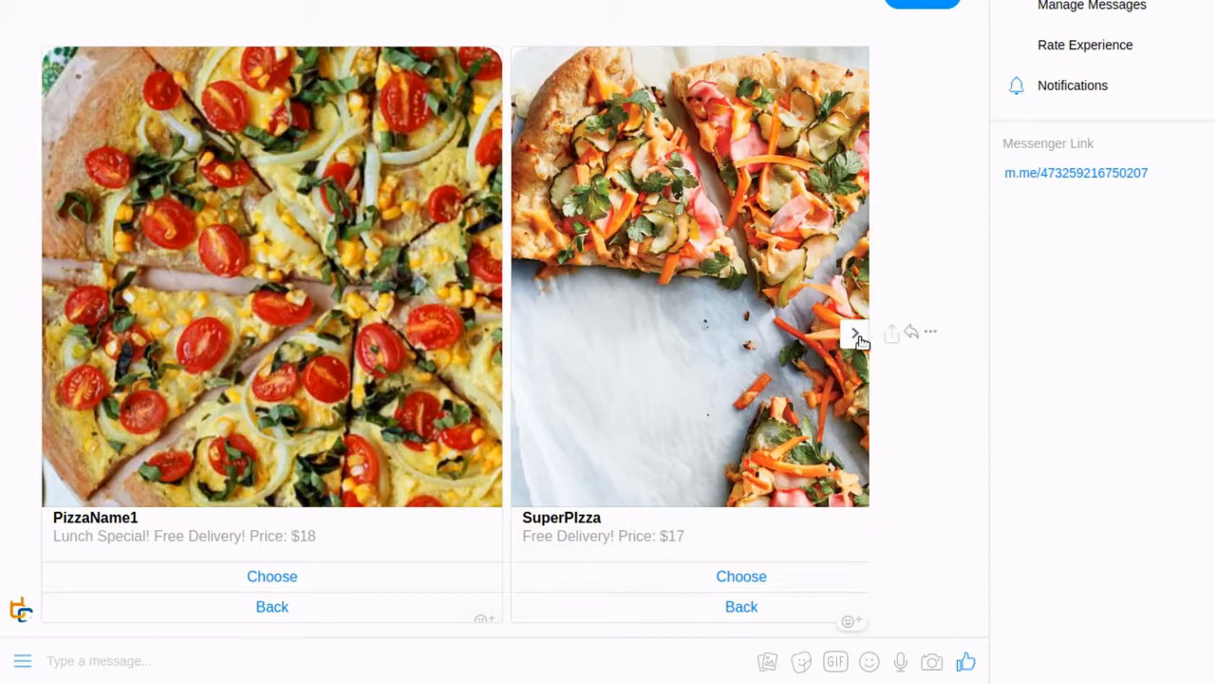
- Browse the pizza gallery cards in the Messenger chat forward and back, examining each pizza's picture, description and price
left_click(856, 334)
left_click(858, 336)
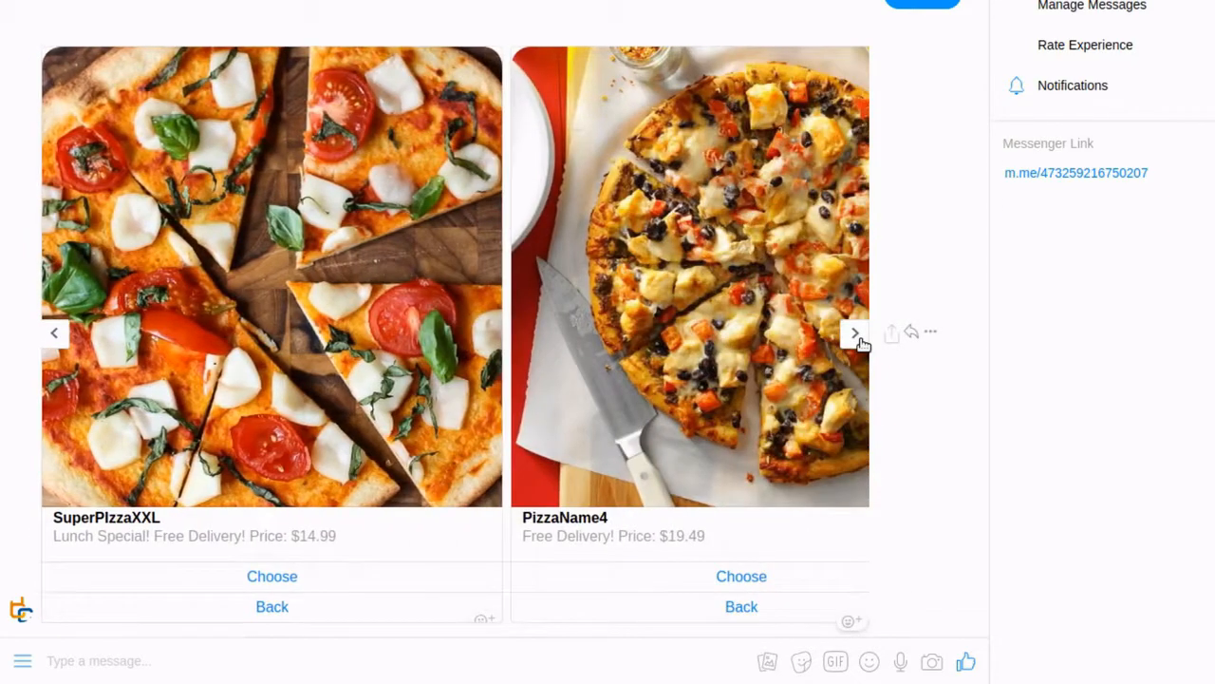
left_click(857, 337)
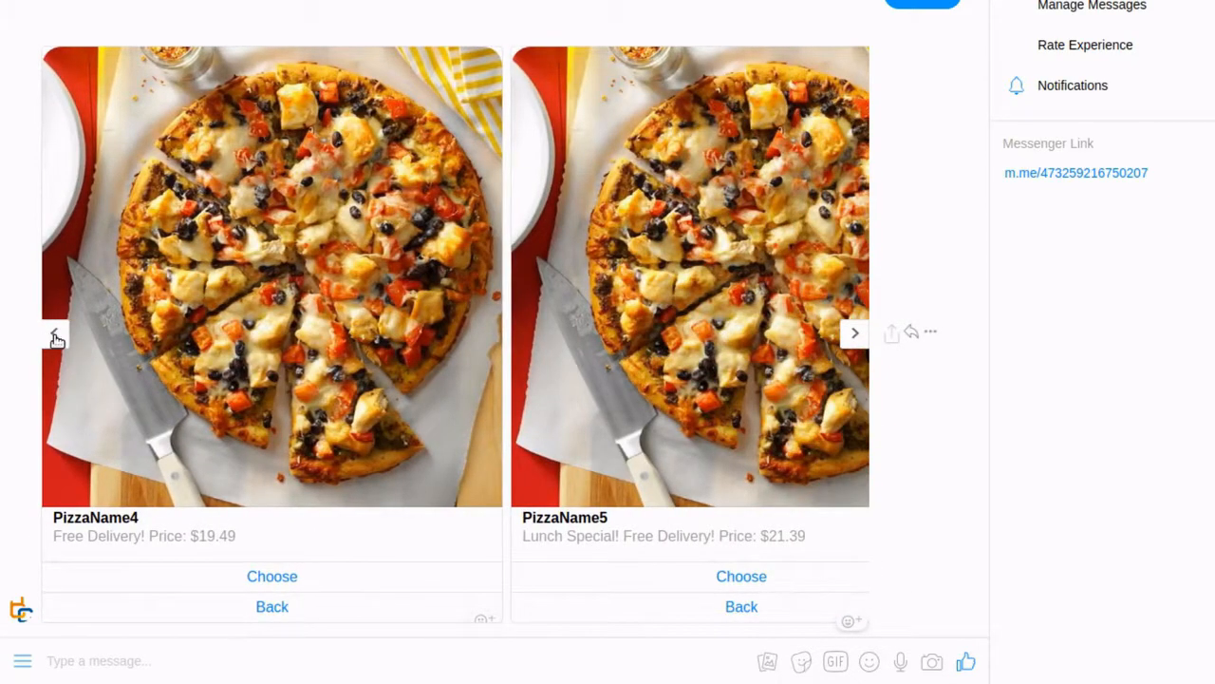
left_click(54, 338)
left_click(55, 339)
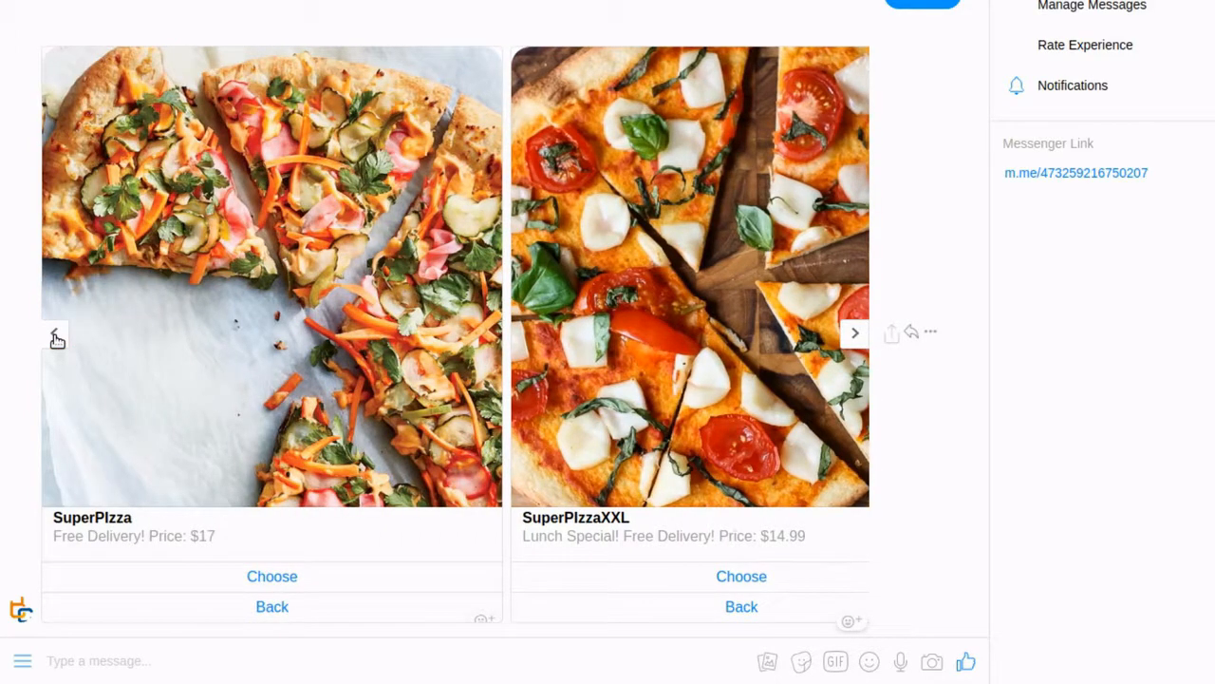
left_click(54, 338)
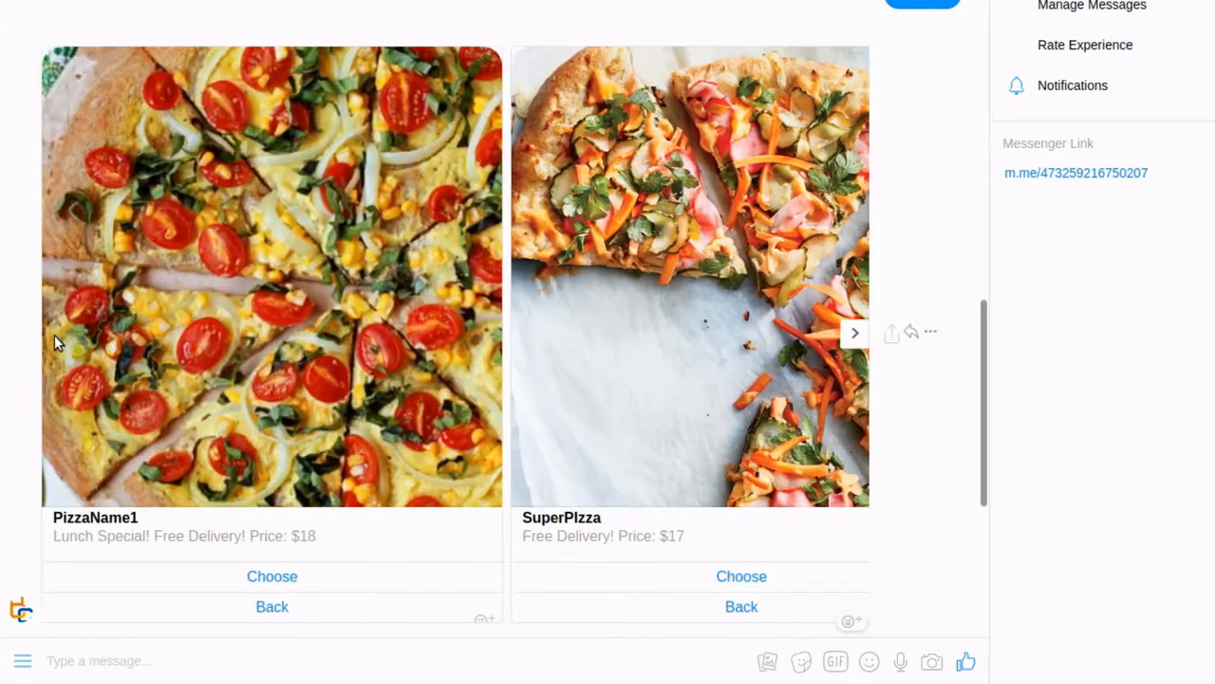
left_click(857, 334)
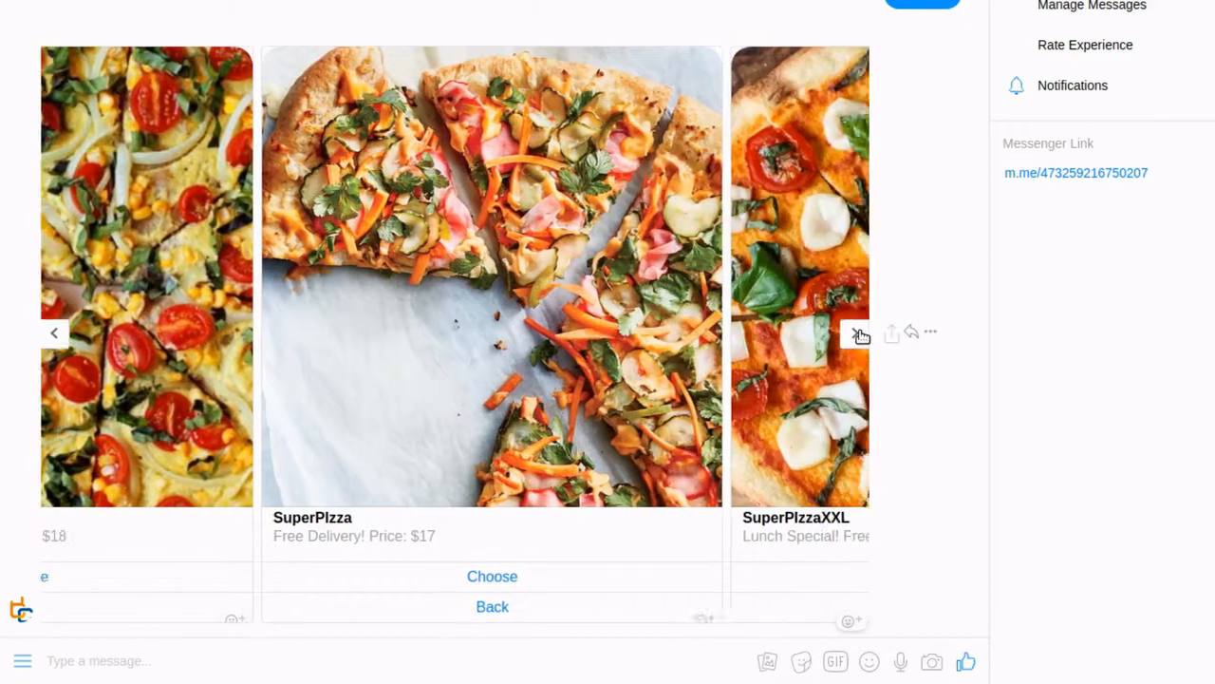
left_click(857, 334)
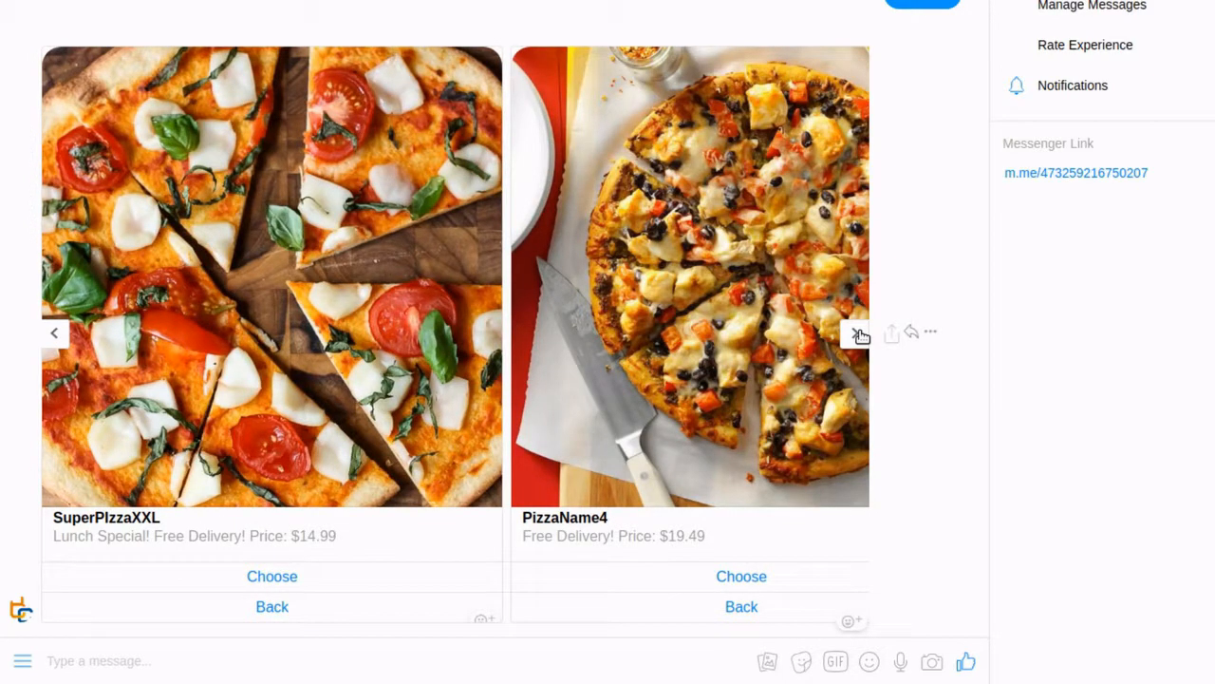
left_click(858, 334)
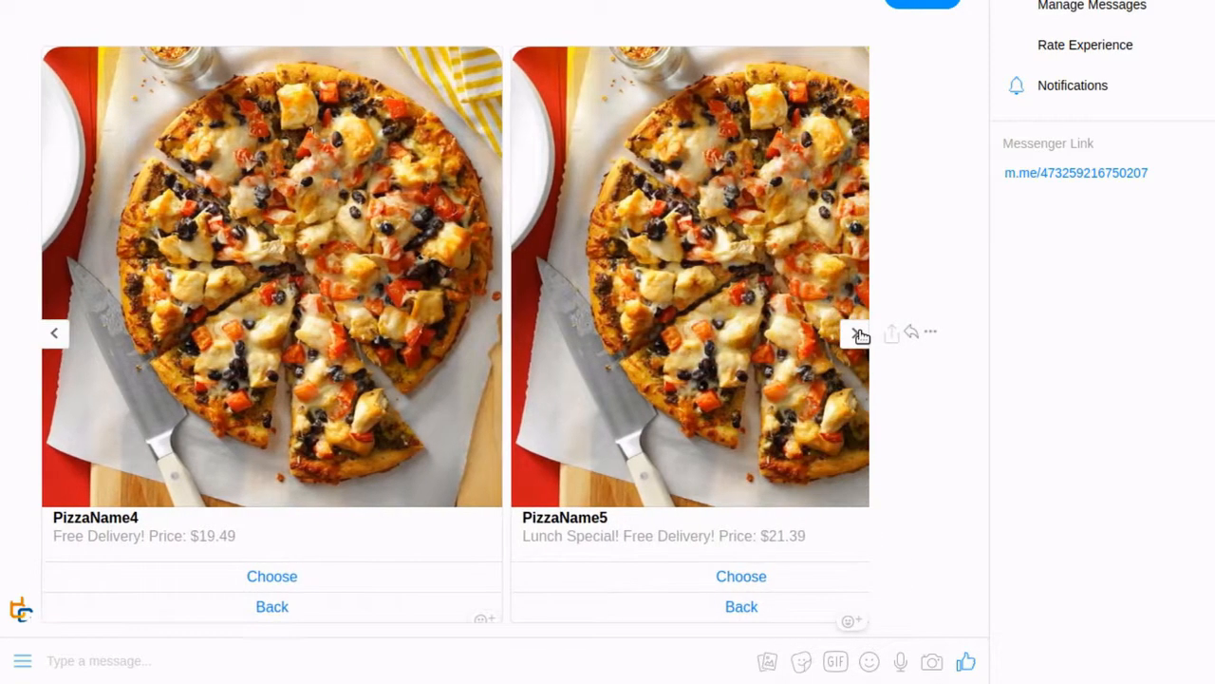
left_click(55, 334)
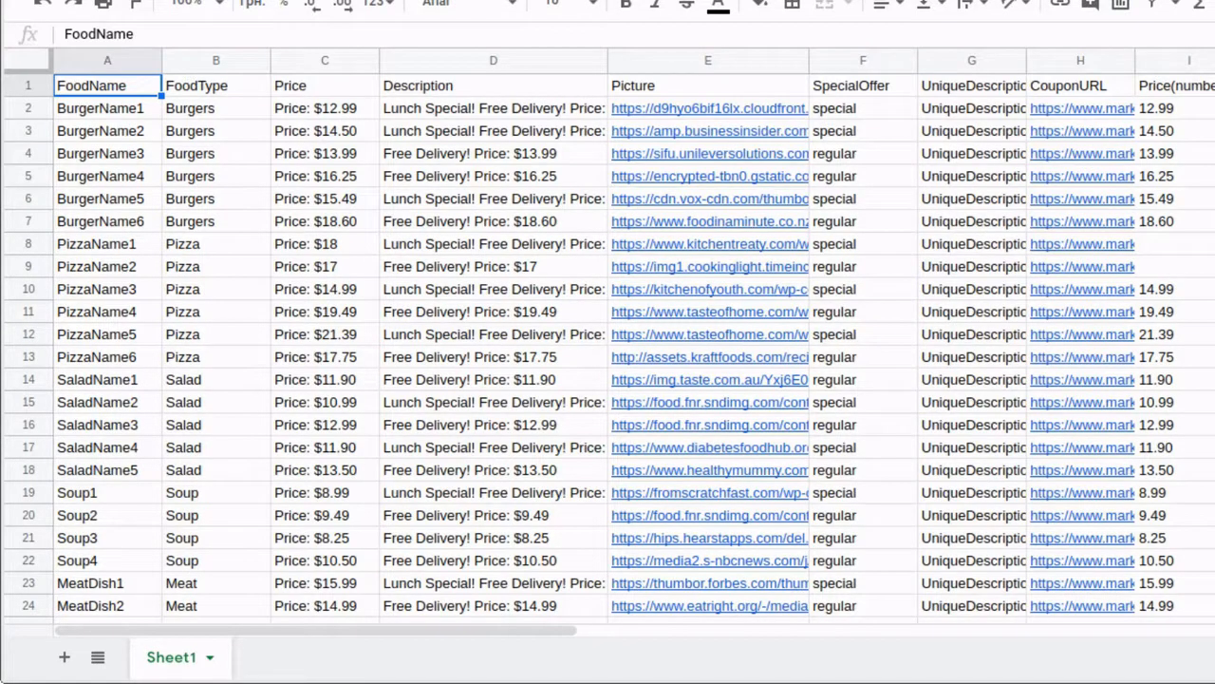
- Switch to the Google Sheets menu data and examine the FoodName and FoodType columns, including the pizza rows
left_click_drag(100, 89, 108, 317)
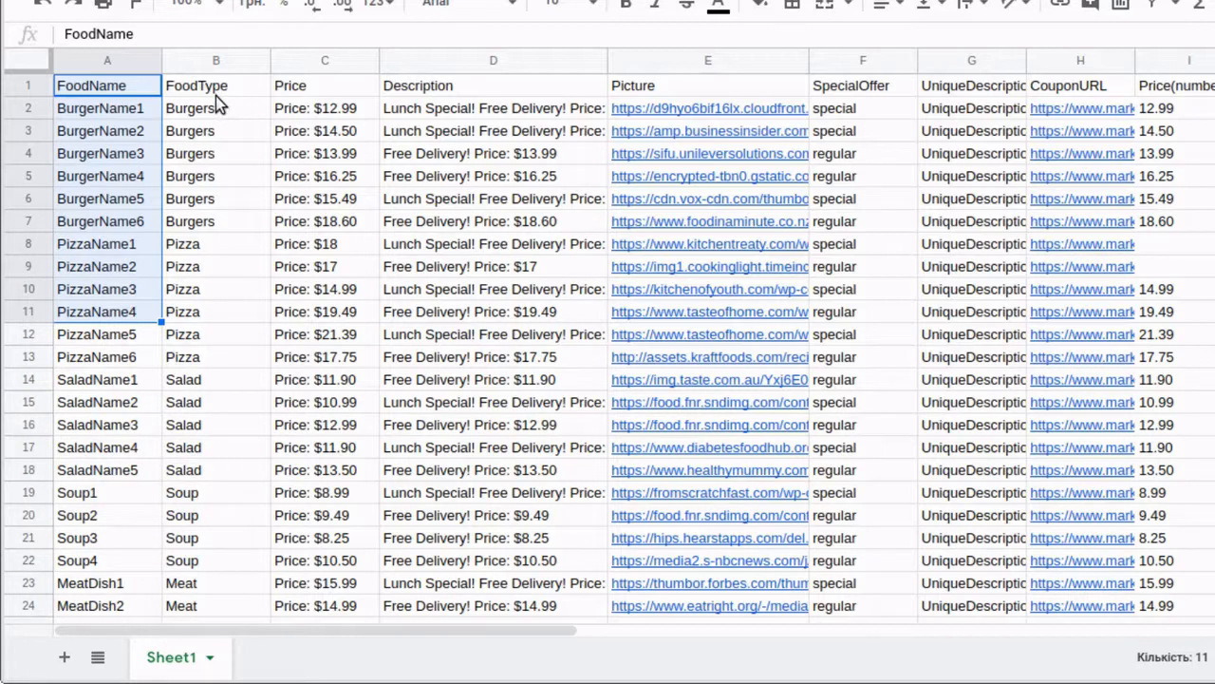
left_click_drag(215, 95, 216, 513)
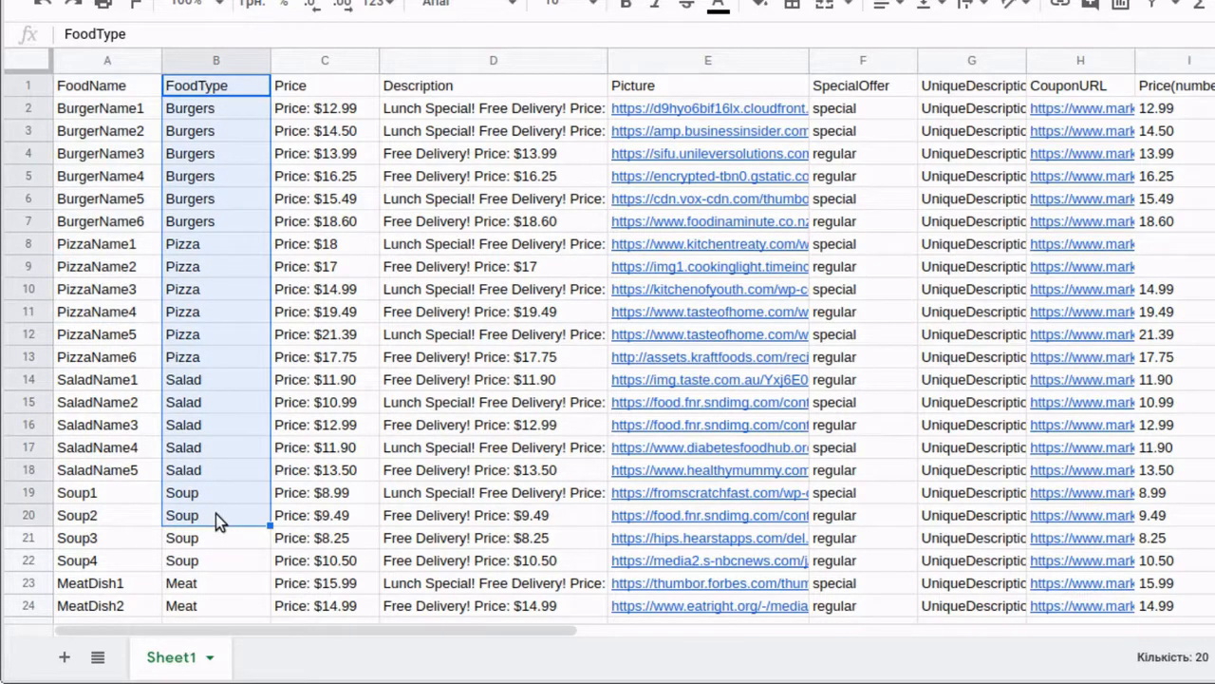
left_click(224, 176)
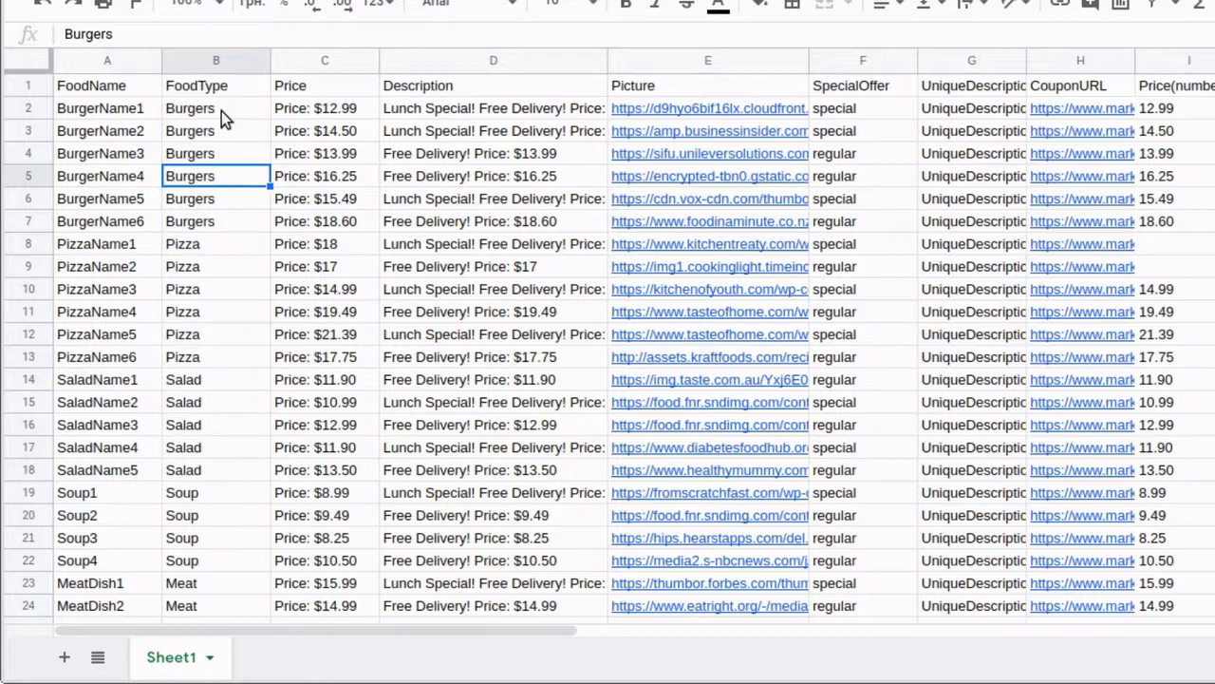
left_click_drag(222, 111, 208, 308)
left_click(208, 307)
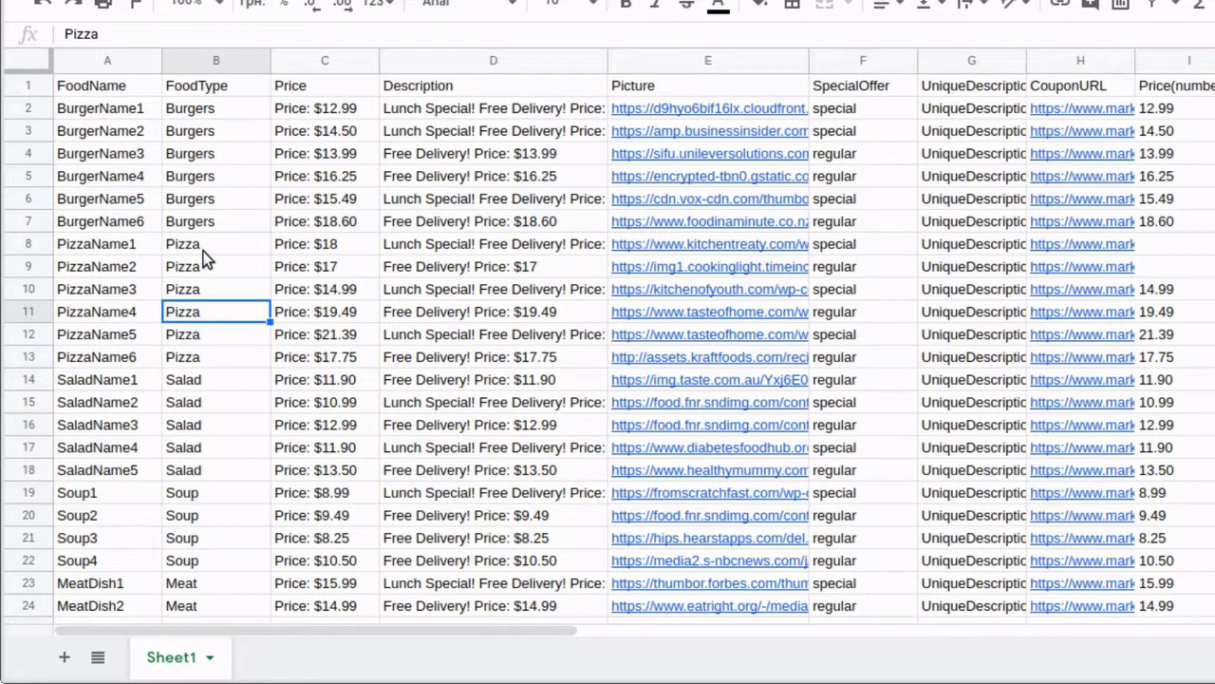
left_click_drag(204, 252, 206, 340)
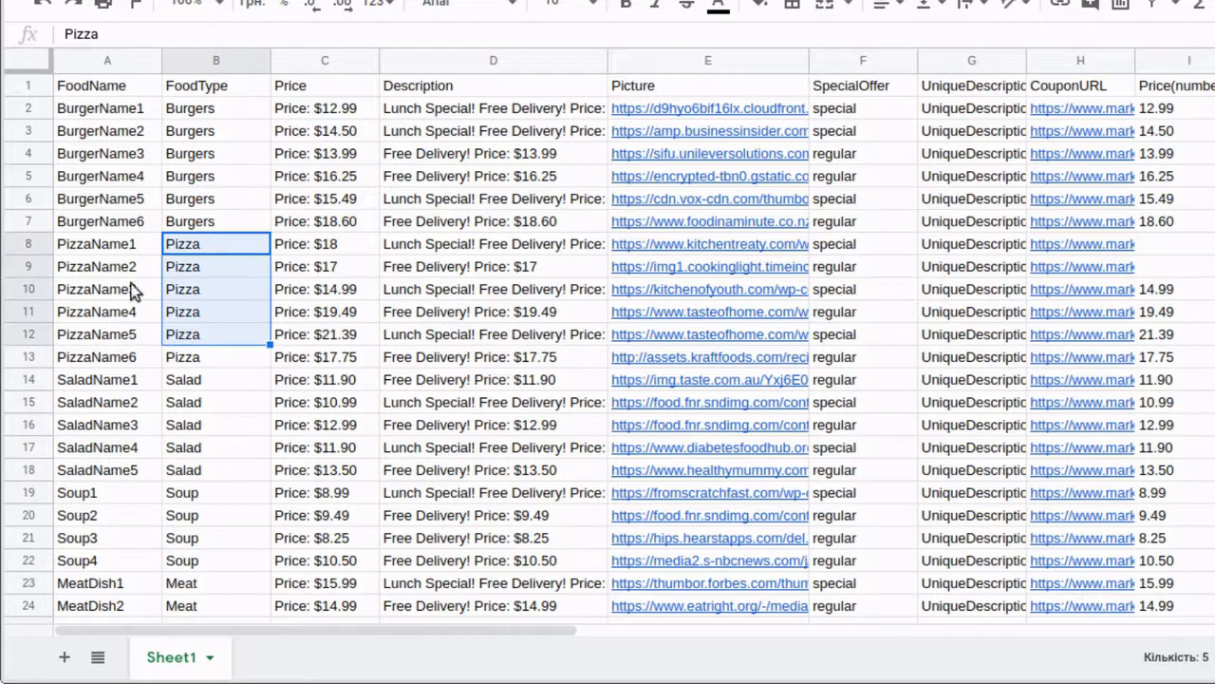
left_click_drag(114, 244, 1178, 380)
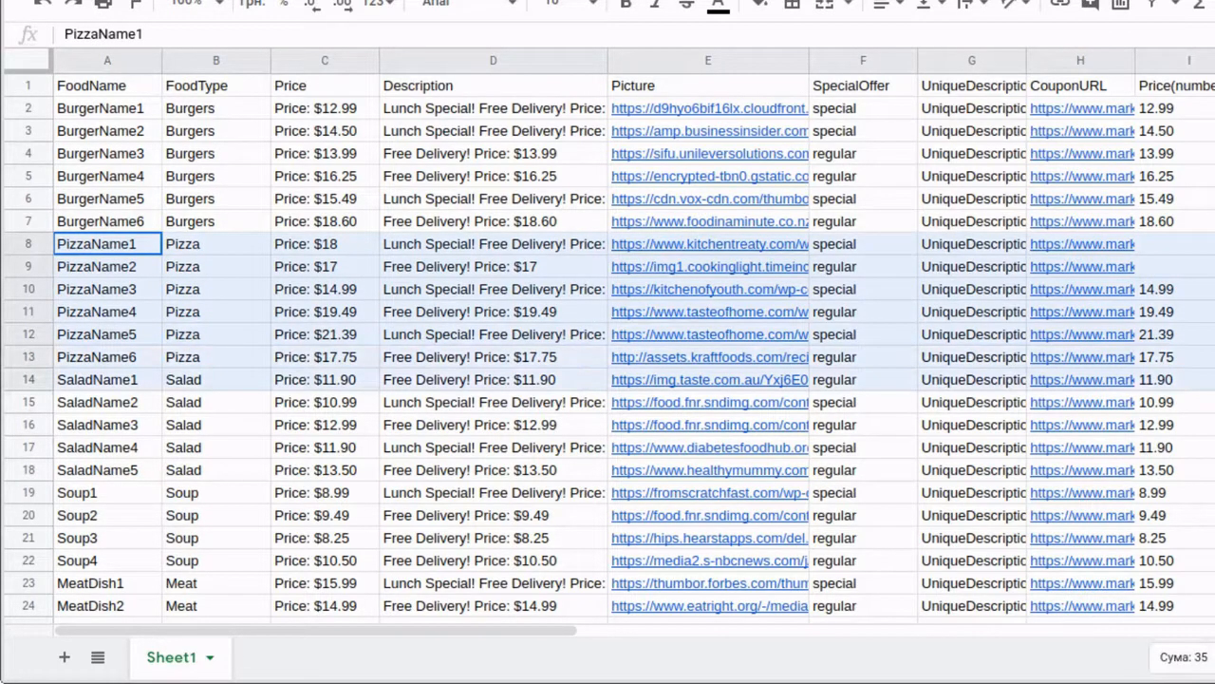
left_click(121, 429)
left_click_drag(99, 199, 104, 358)
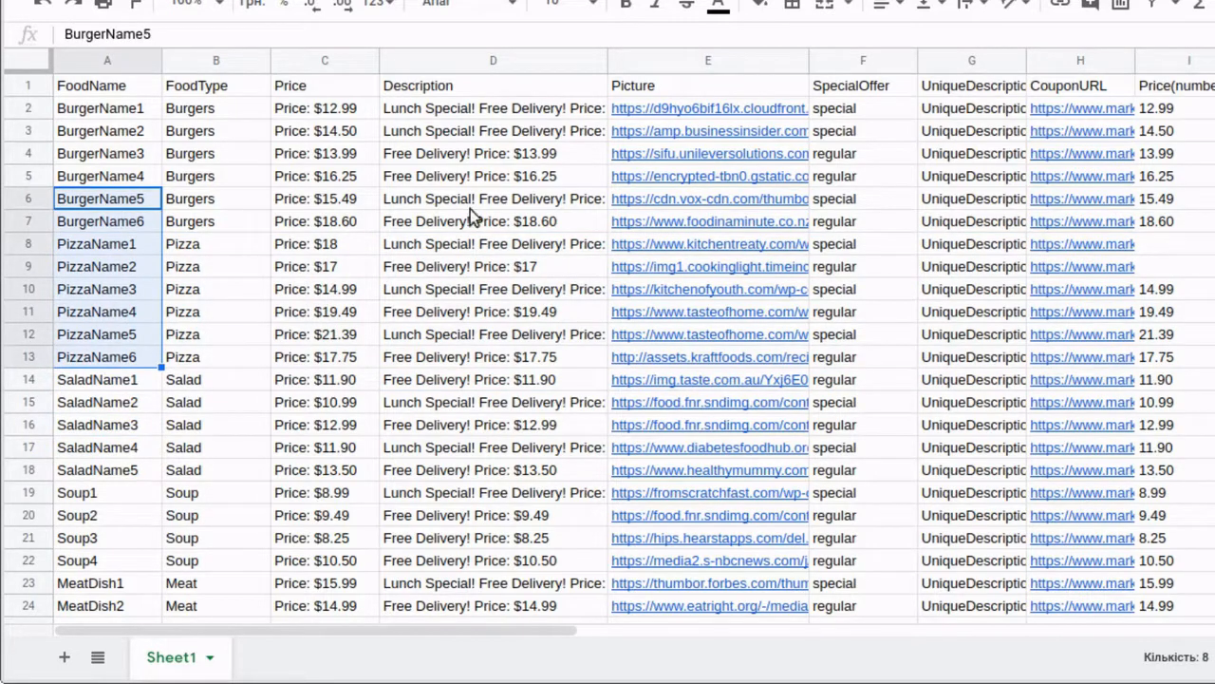
- Examine the sheet's Description, Picture, Price and numeric price columns
left_click_drag(490, 131, 481, 411)
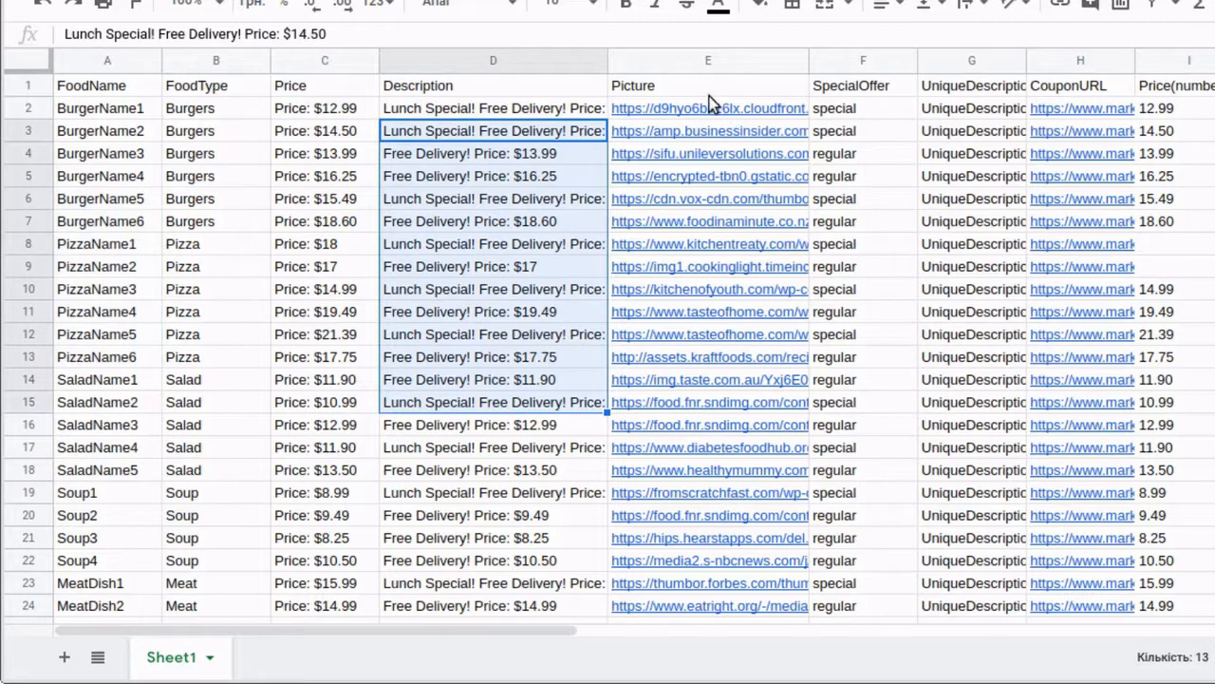
left_click_drag(741, 89, 706, 511)
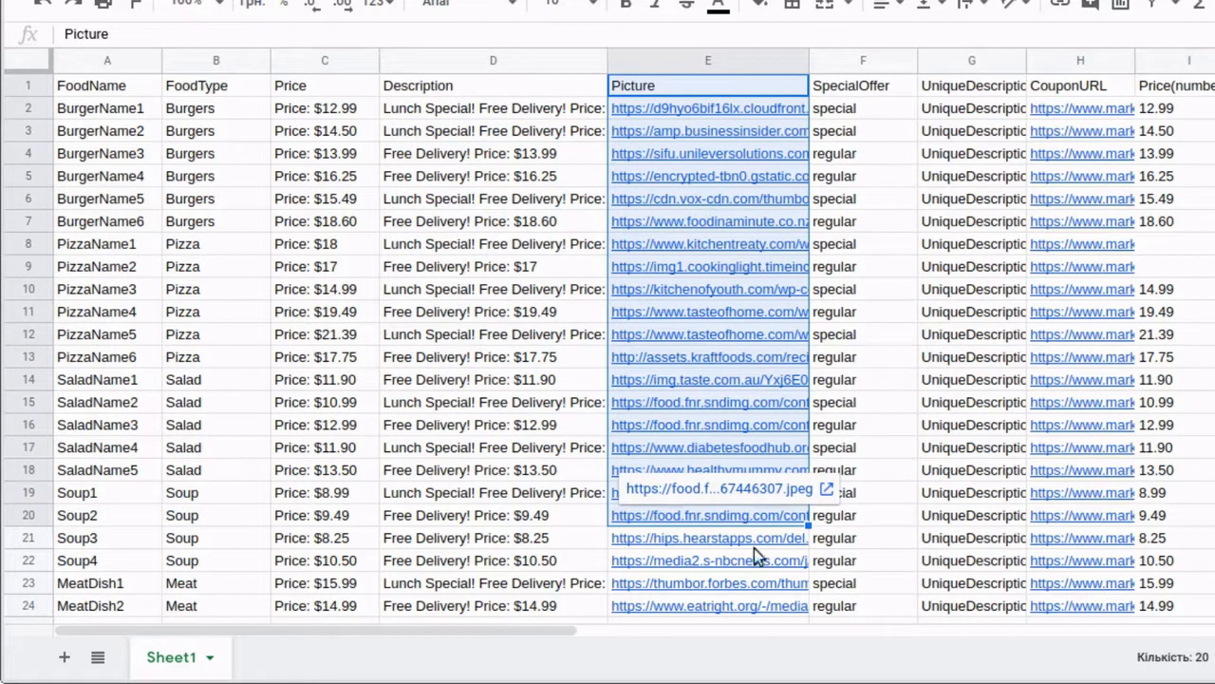
left_click_drag(333, 153, 357, 571)
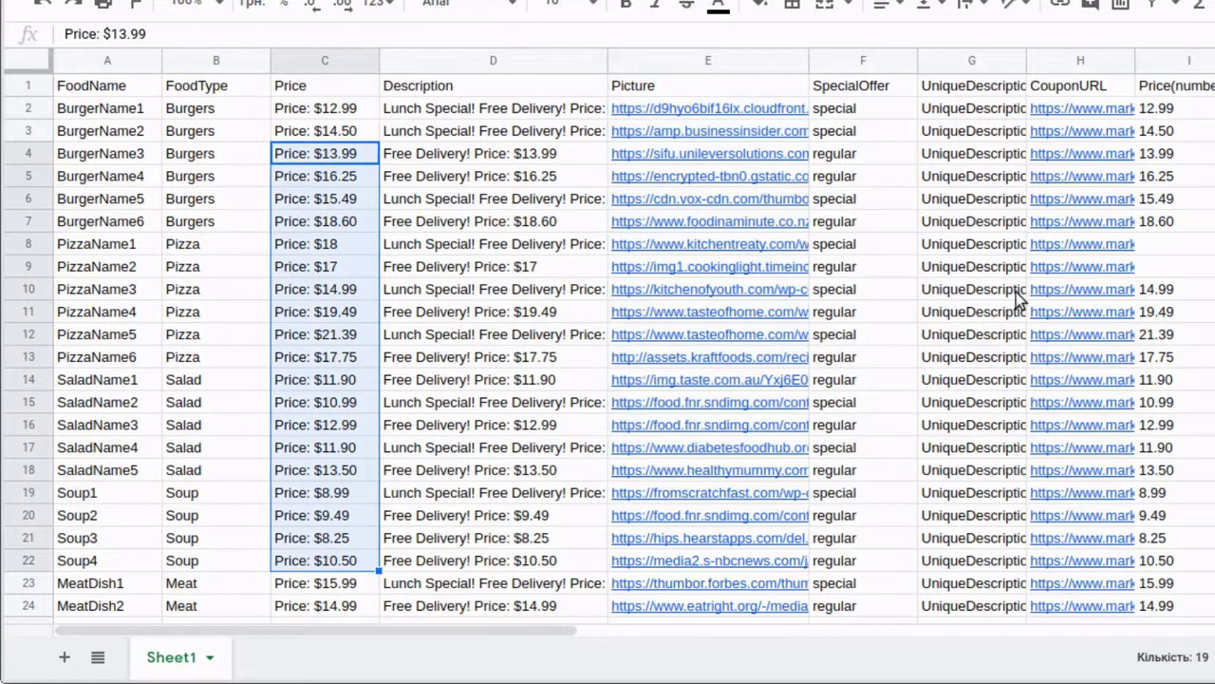
left_click_drag(1185, 117, 1177, 491)
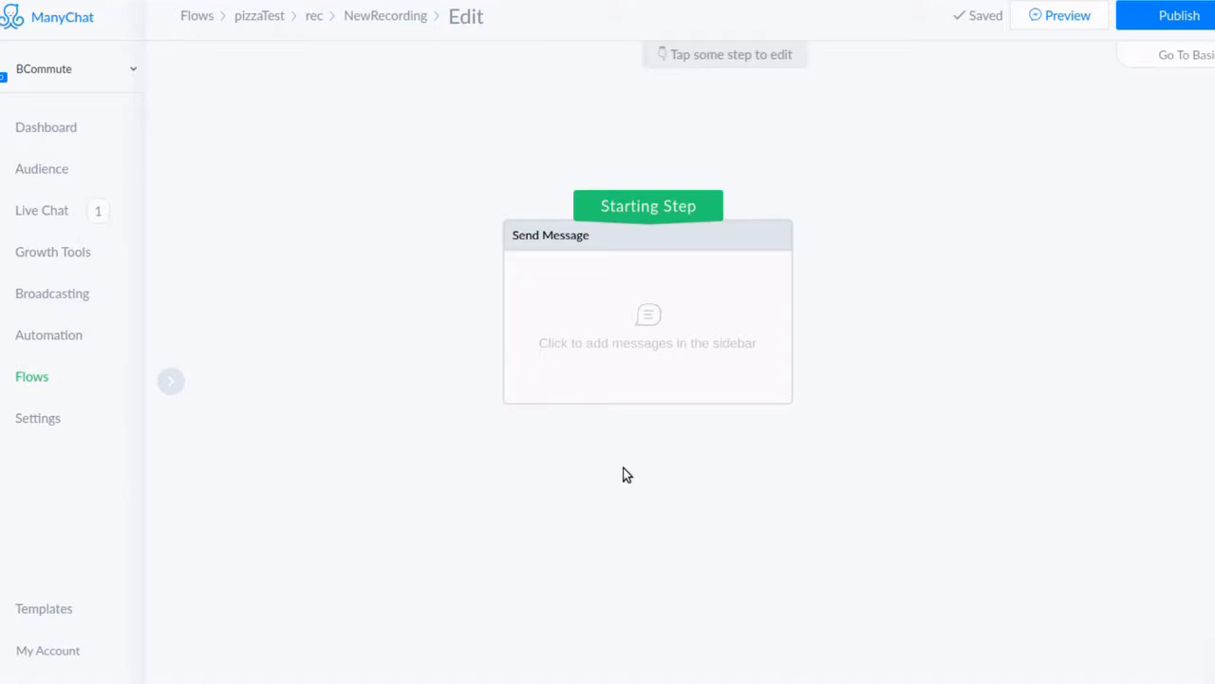
- In ManyChat, add a User Input block to the starting Send Message step with the question "What would you like today?"
left_click(624, 339)
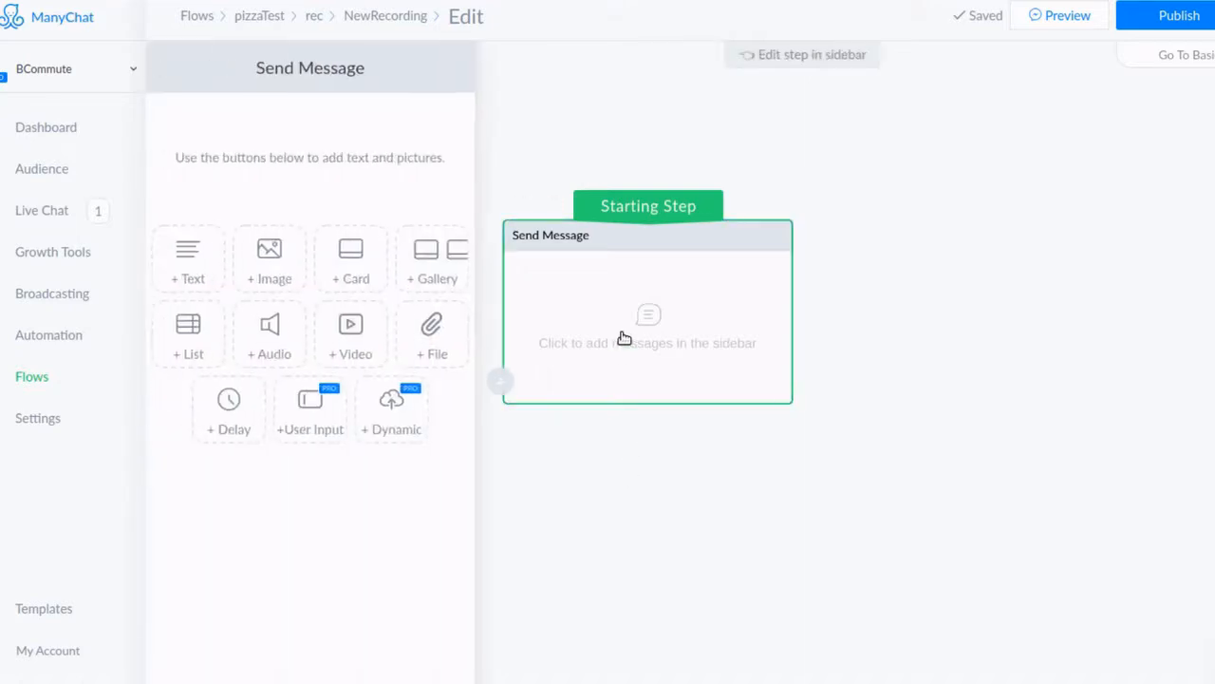
left_click(320, 431)
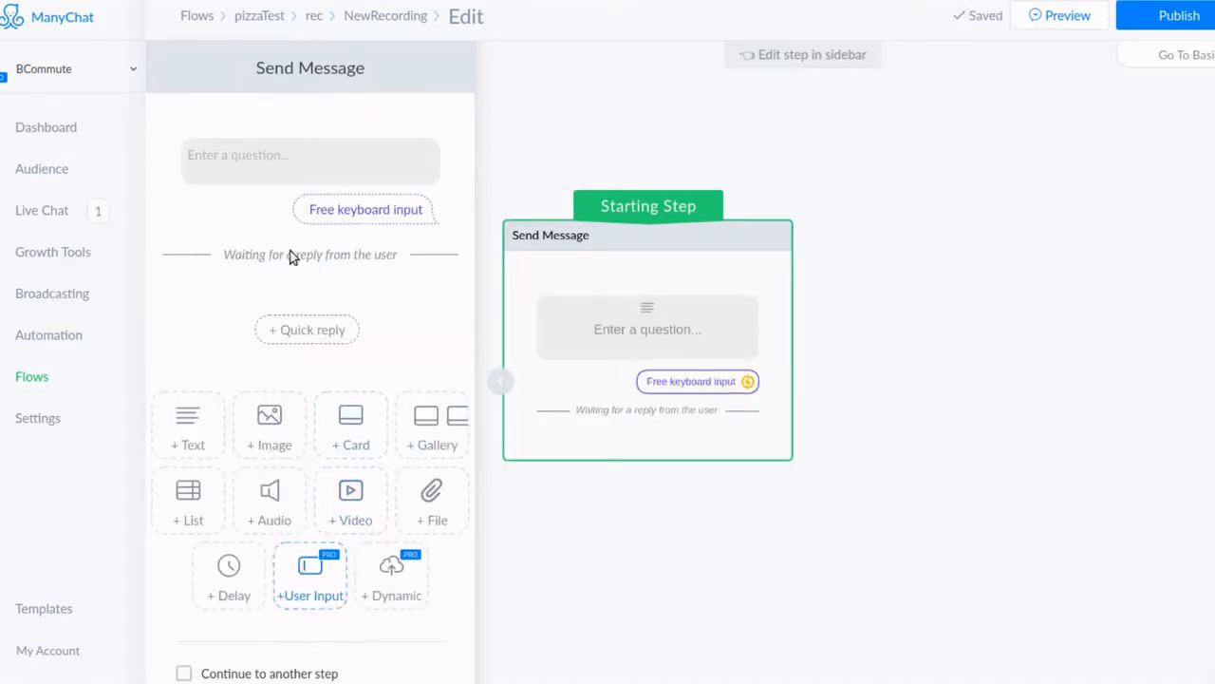
left_click(288, 161)
type("What woulf")
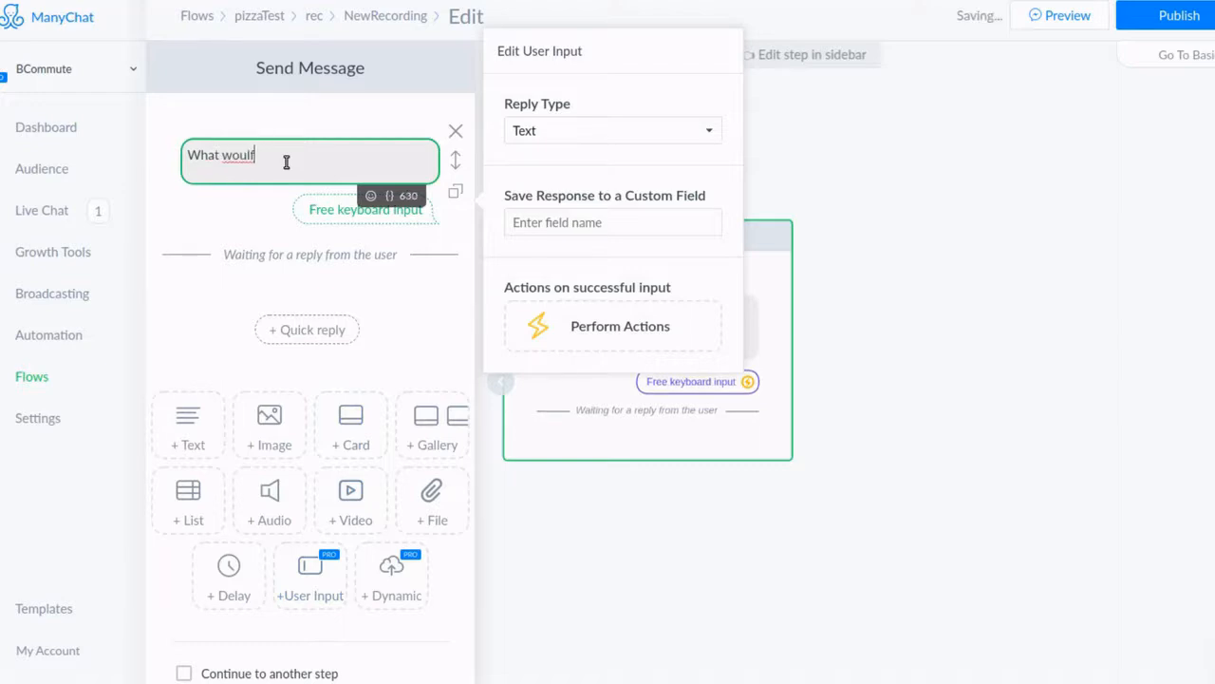
key("BackSpace")
type("d you like today?")
- Set the question's reply type to Multiple Choice and save the response to the ChoiceMade custom field
left_click(604, 133)
left_click(603, 175)
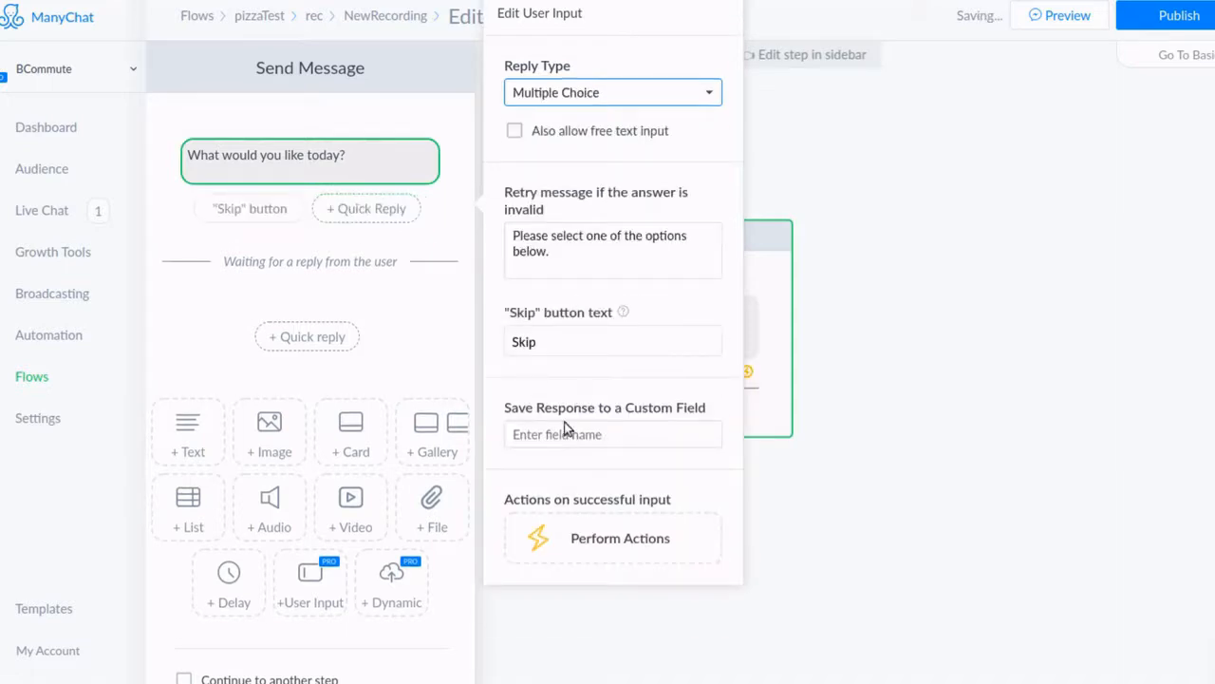
left_click_drag(504, 409, 722, 410)
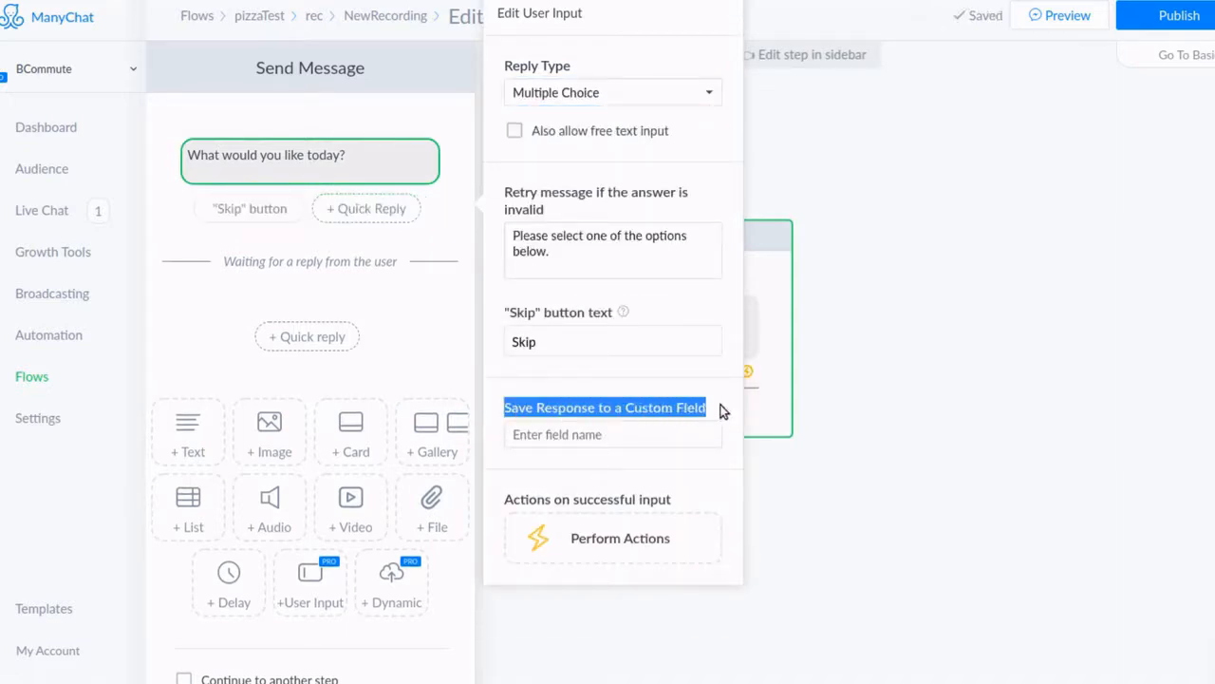
left_click(710, 411)
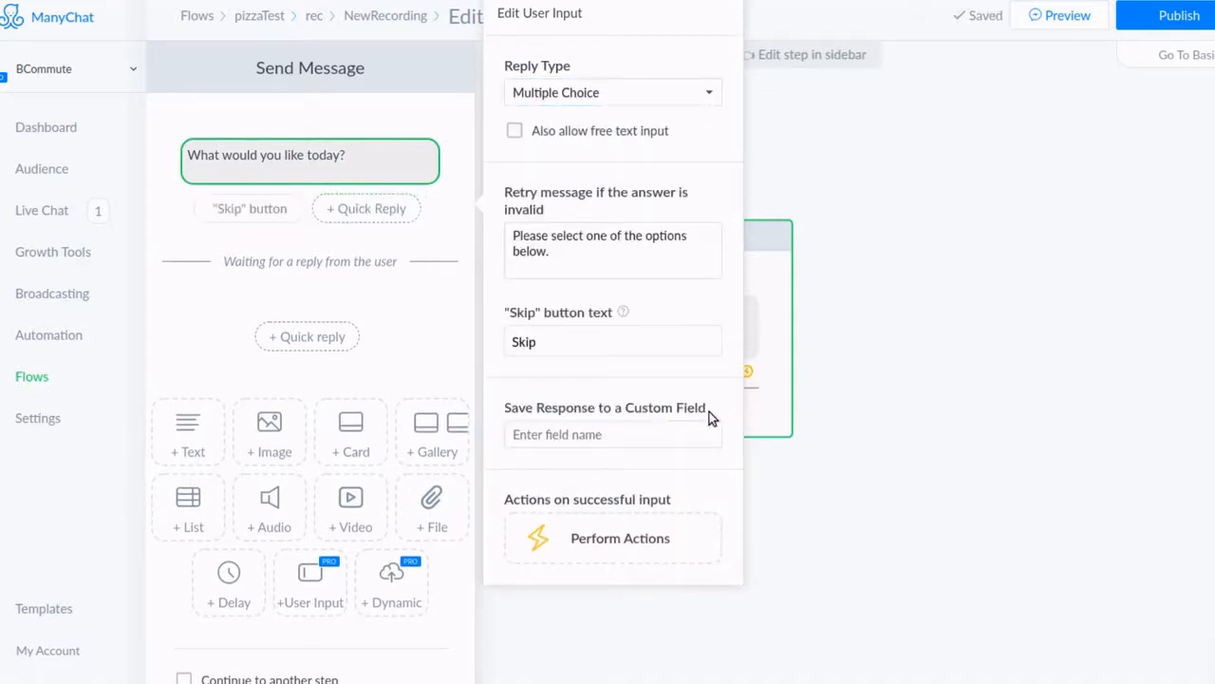
left_click(661, 434)
type("Choi")
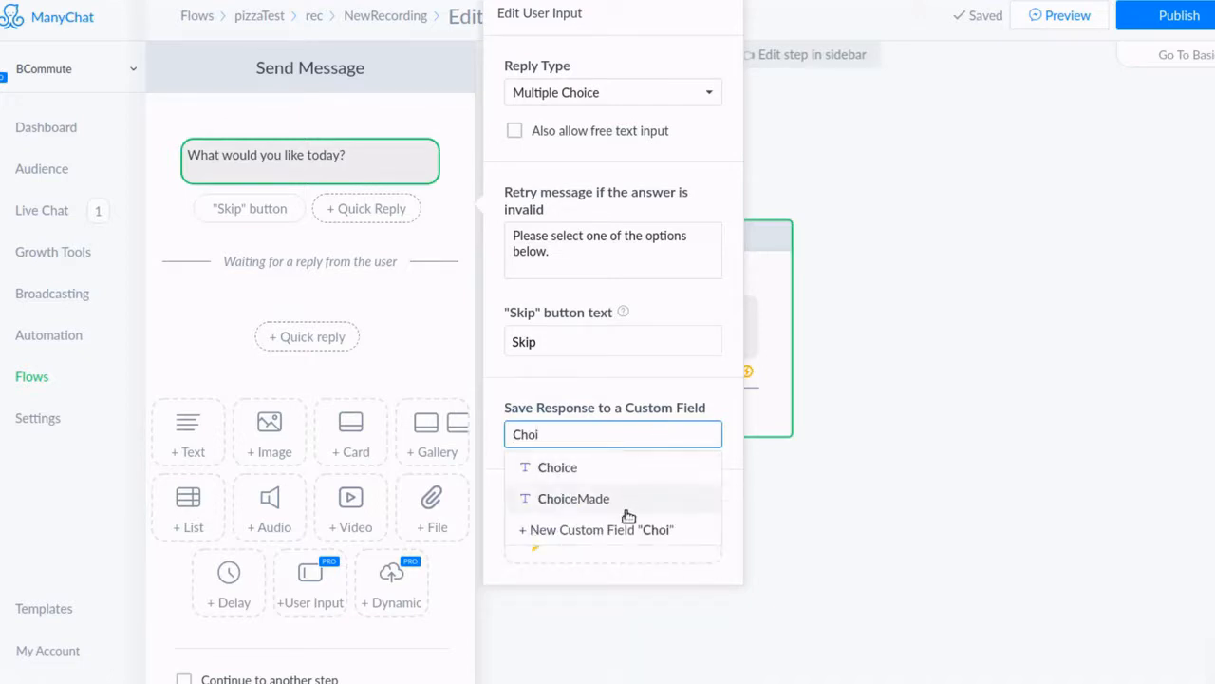
left_click(622, 512)
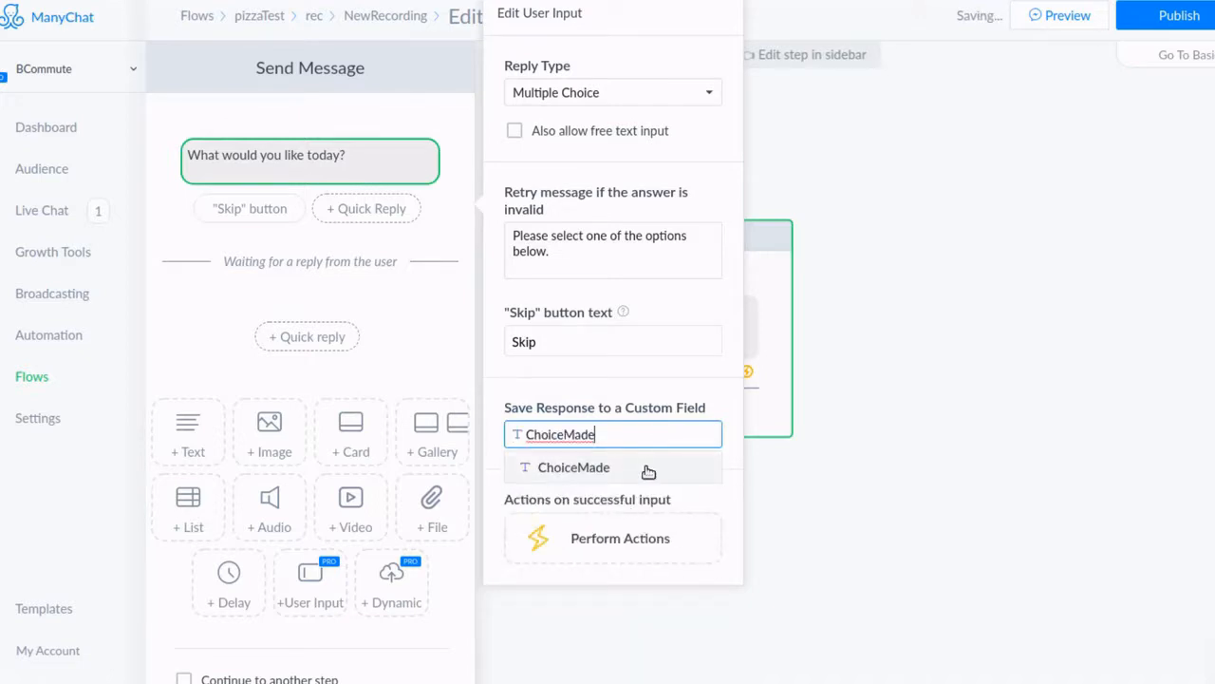
left_click_drag(543, 408, 675, 414)
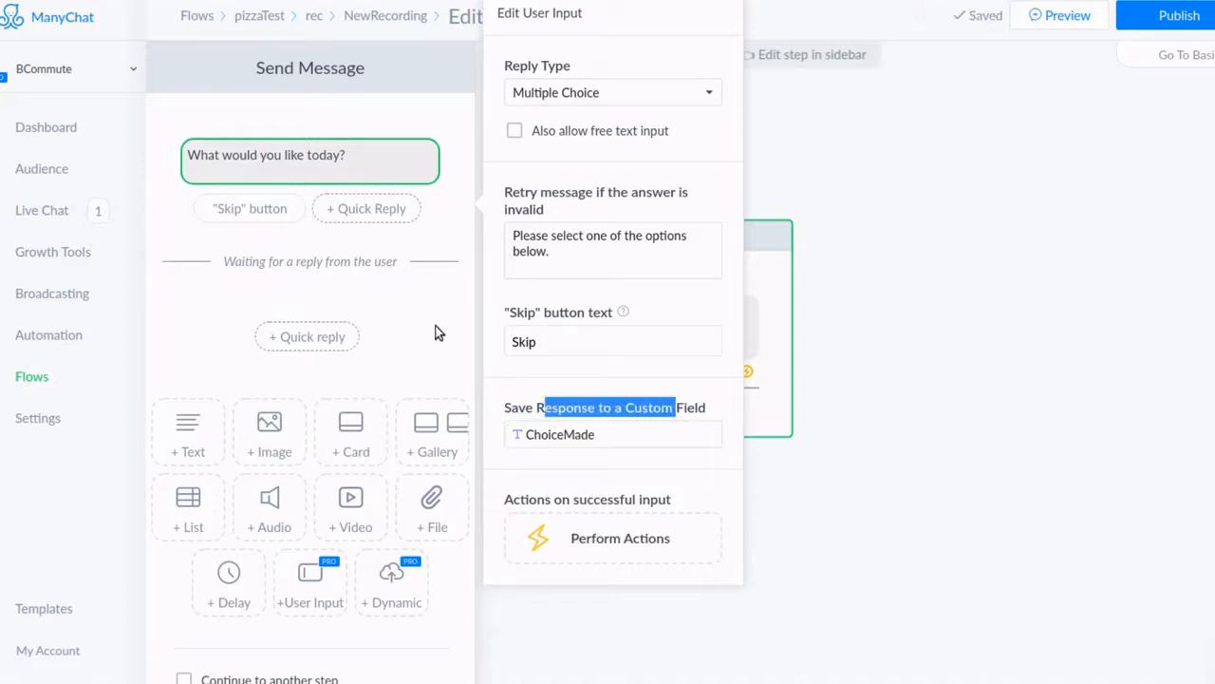
left_click(604, 414)
left_click_drag(506, 415, 709, 407)
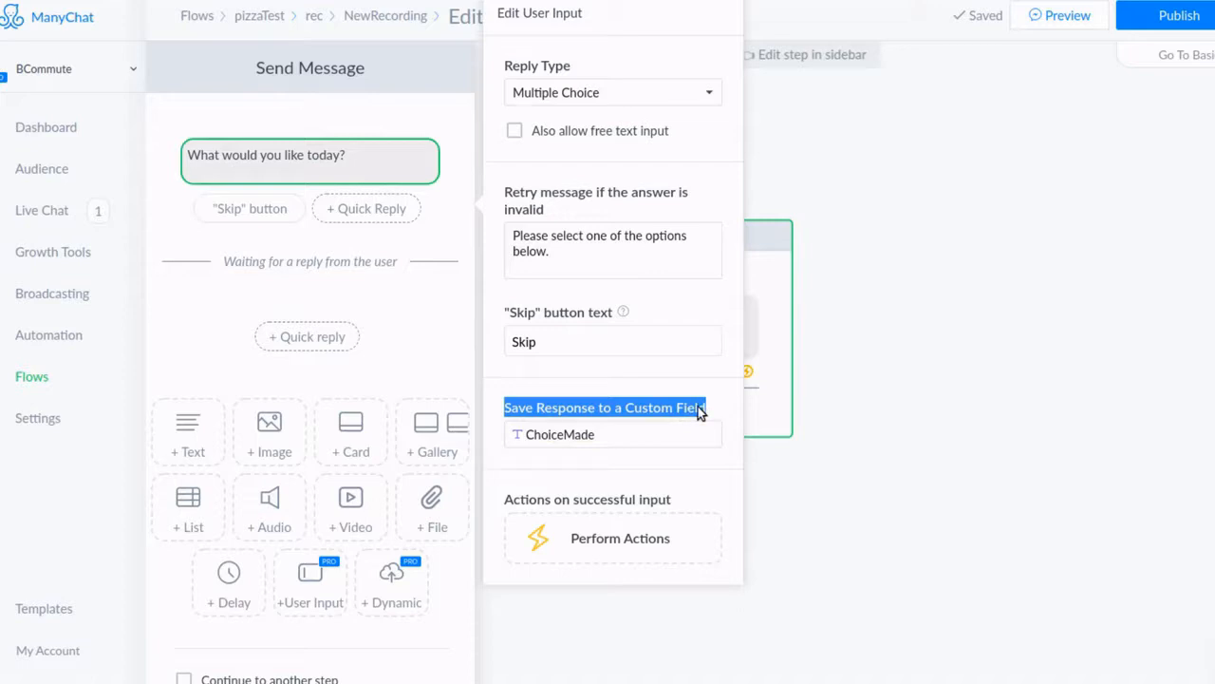
left_click(422, 274)
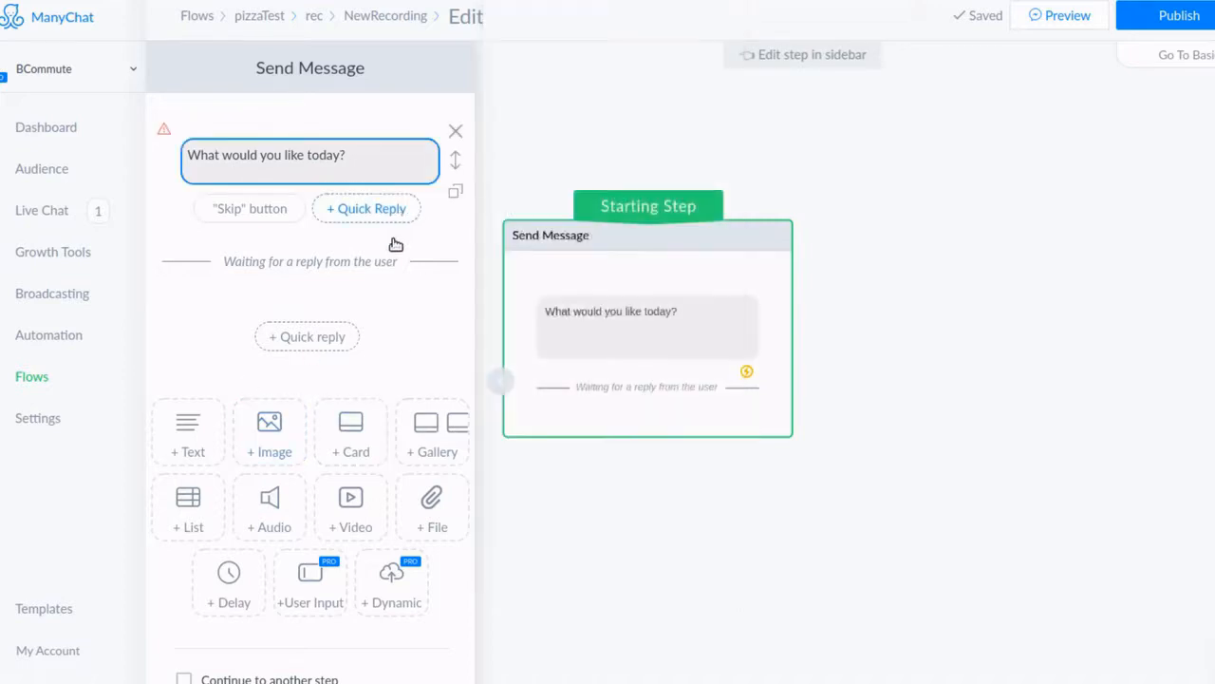
- Add the quick replies "Burgers" and "Pizza" to the "What would you like today?" question
left_click(372, 210)
type("Burgers")
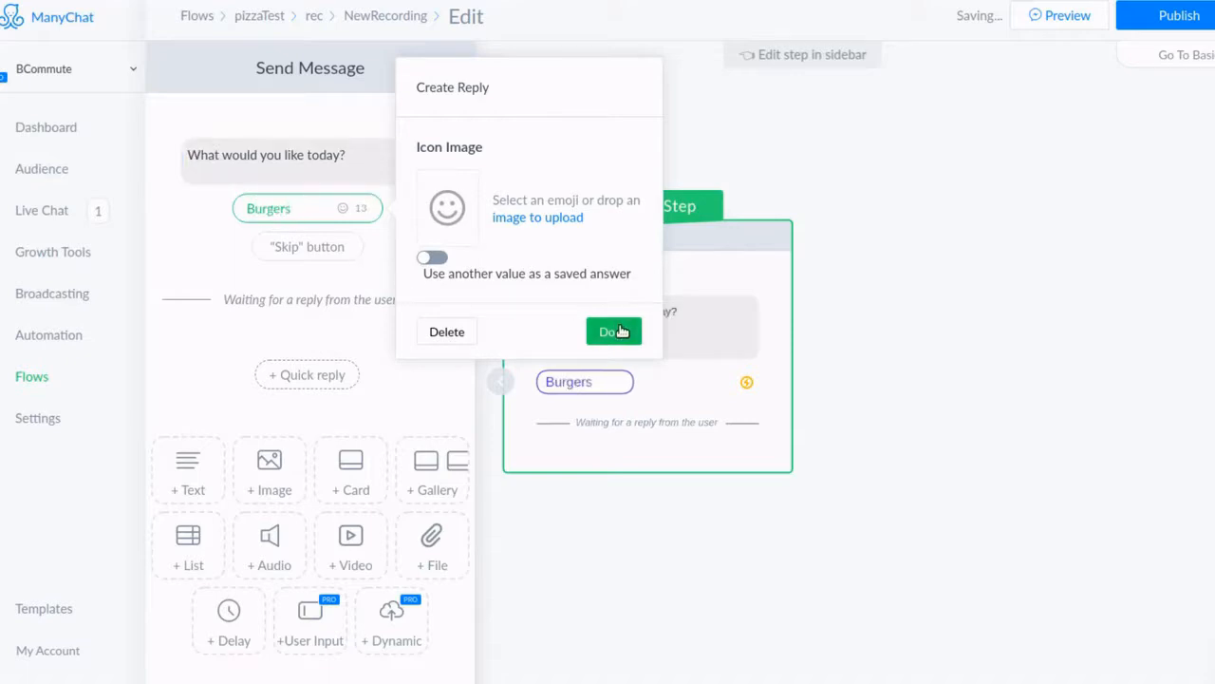
left_click(617, 332)
left_click(339, 253)
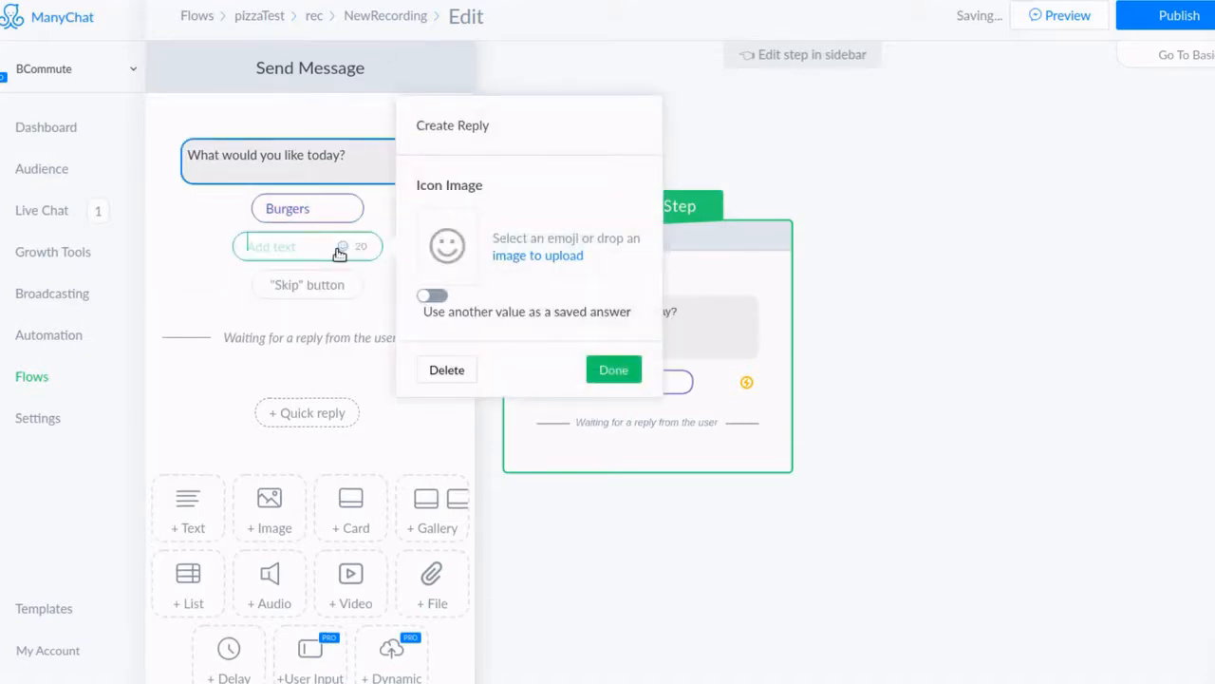
type("Pizza")
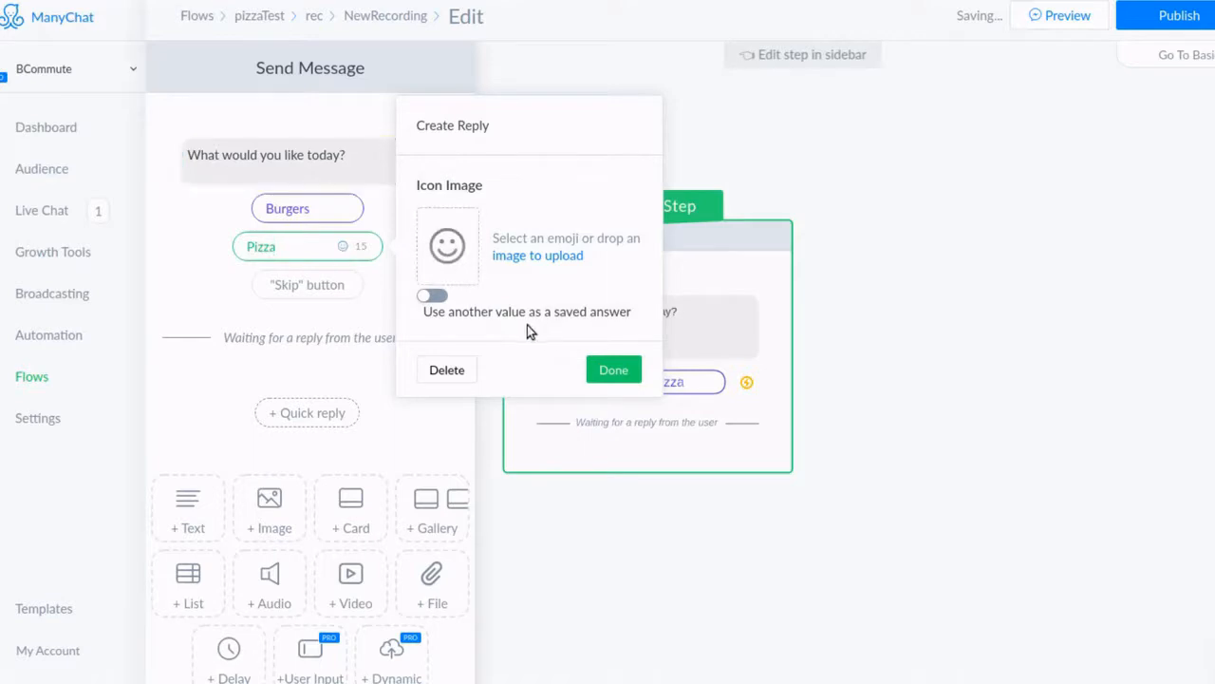
left_click(598, 373)
- Add two more quick replies, "Salad" and "Vegeterian", to the food question
left_click(397, 251)
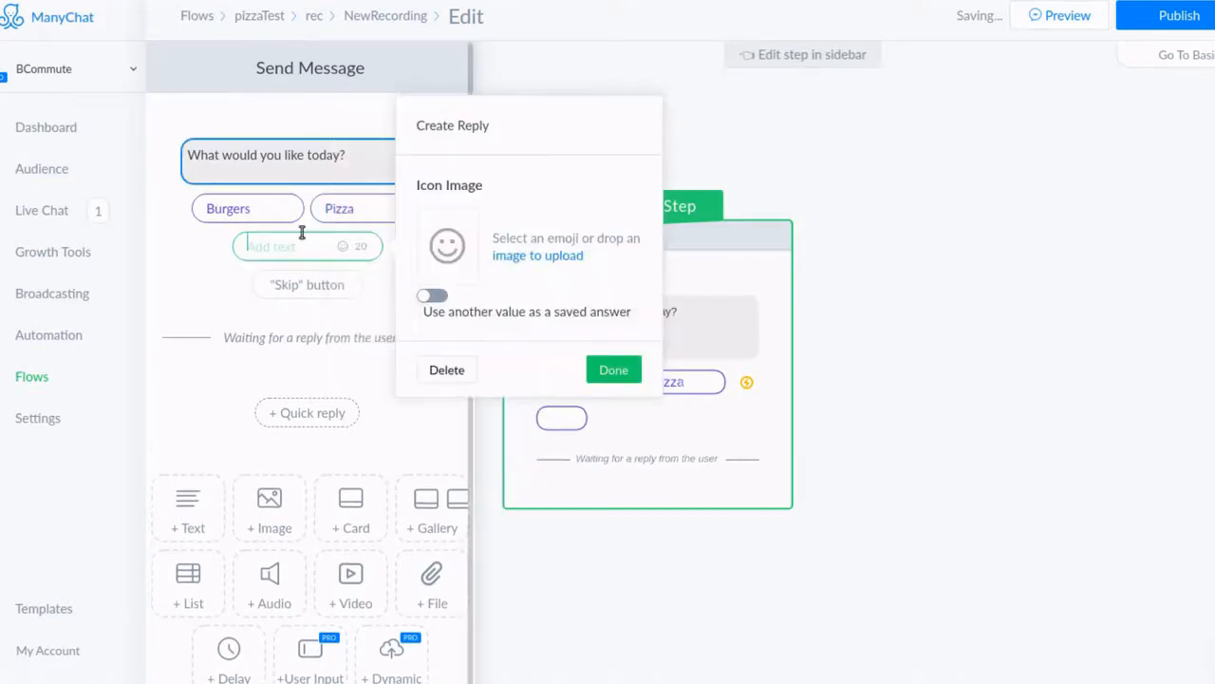
type("Salad")
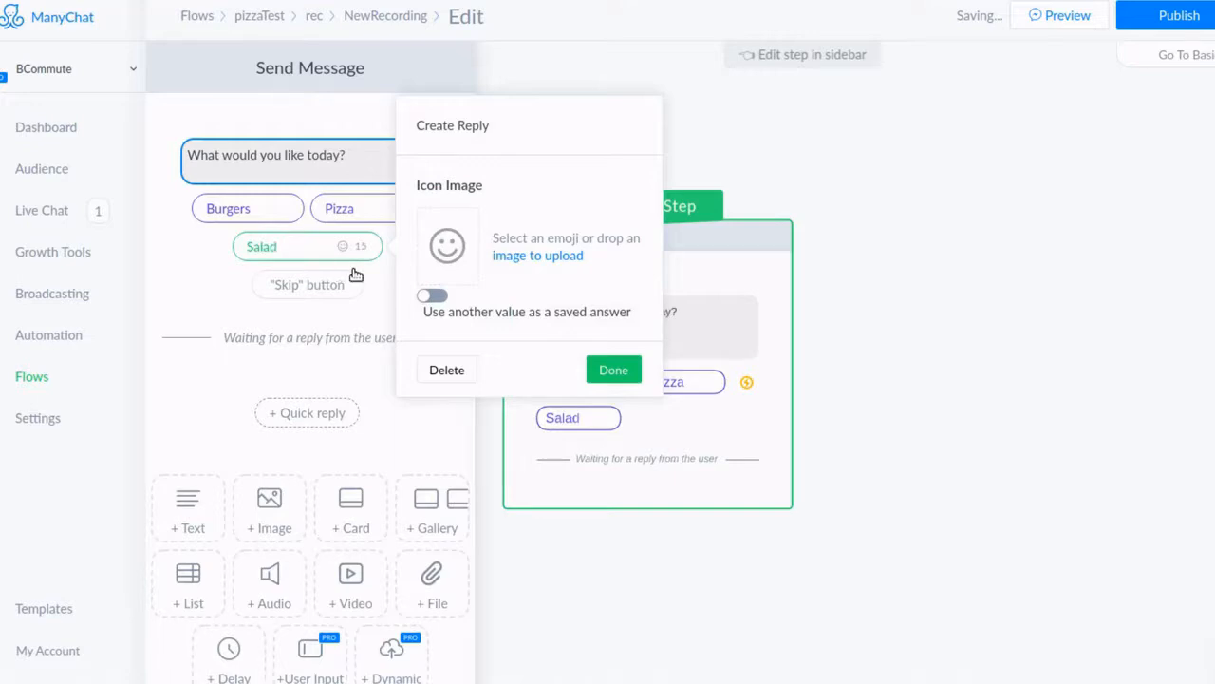
left_click(611, 369)
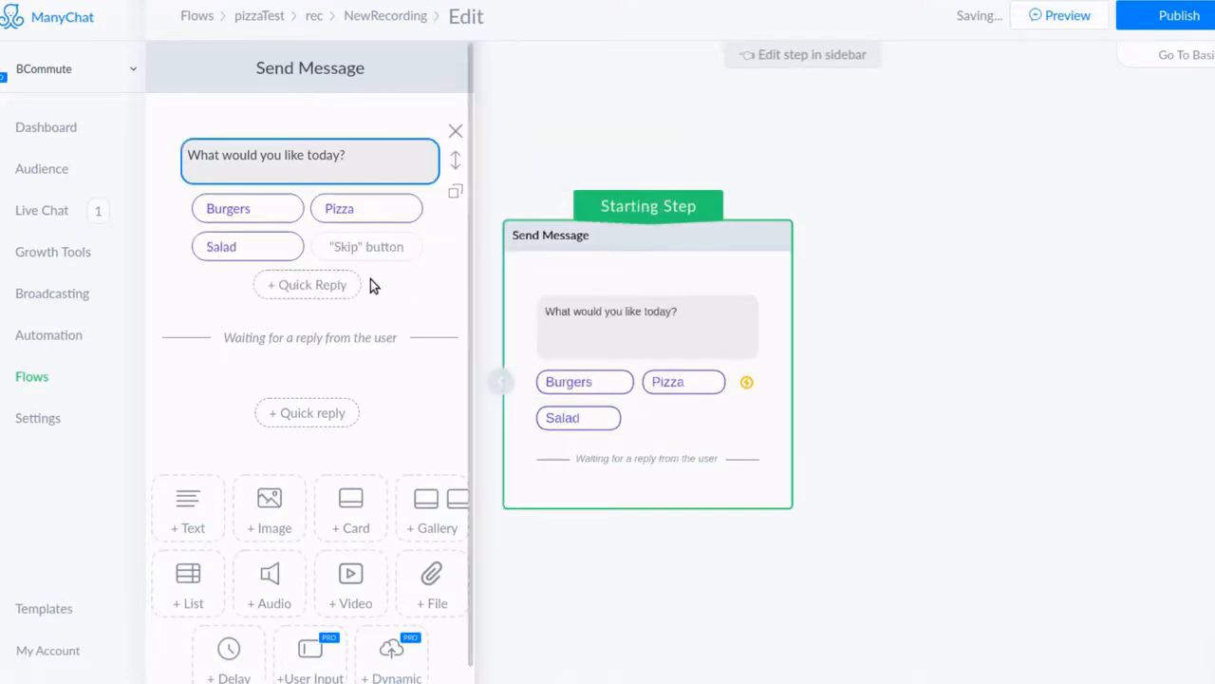
left_click(314, 285)
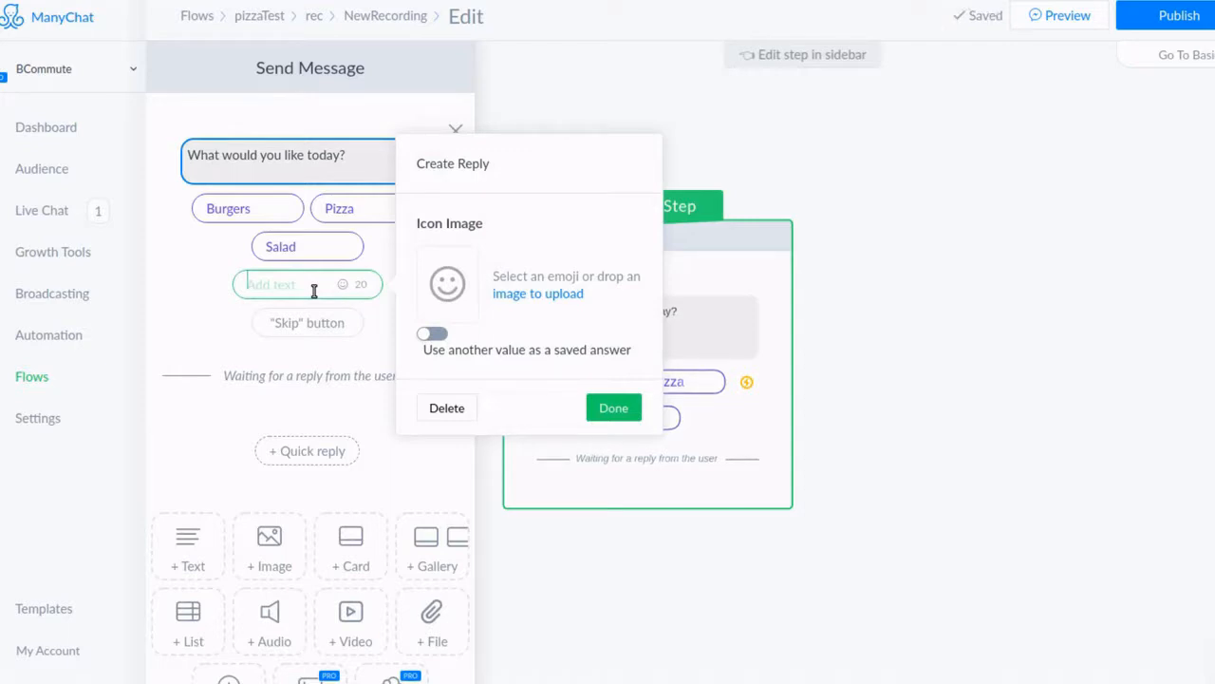
type("Vegeterian")
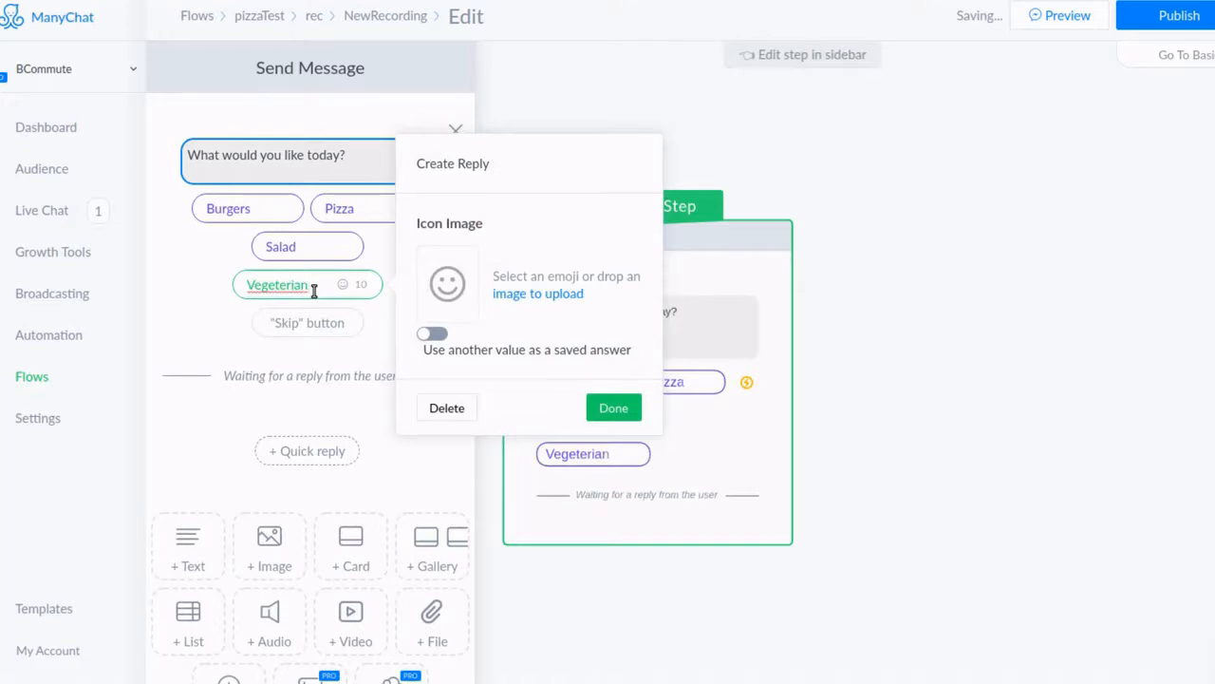
left_click(615, 408)
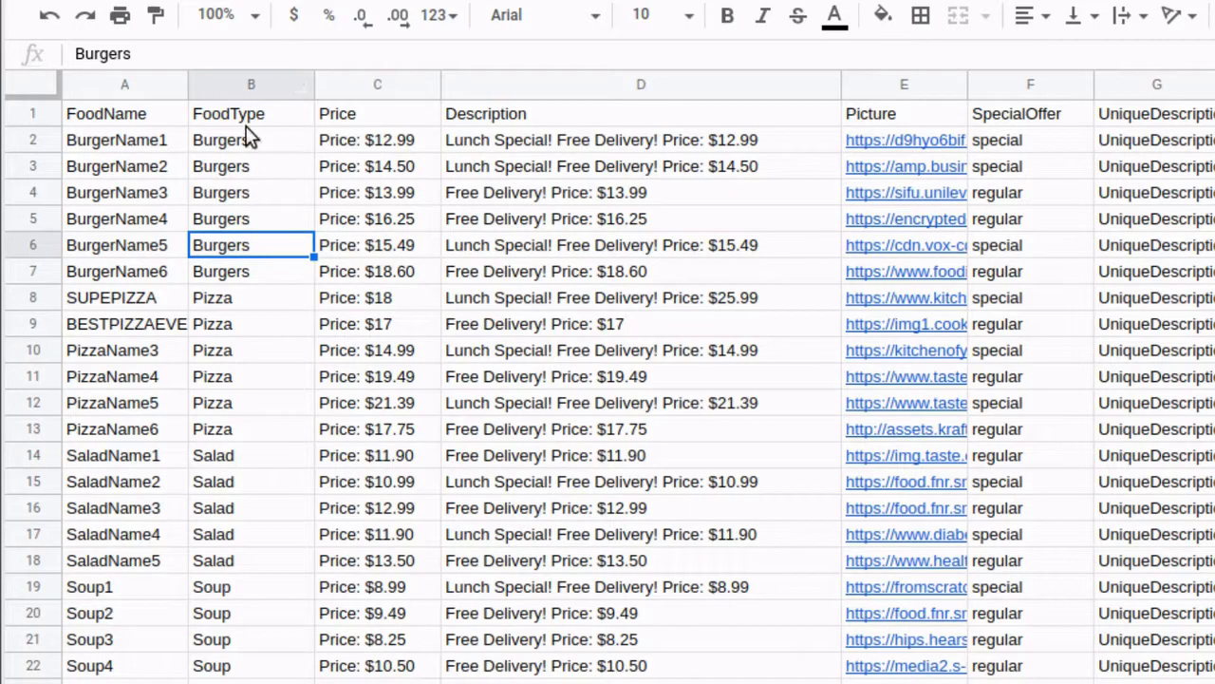
- Switch to the Google Sheets menu data and examine the FoodType column from the Burgers rows down to the Vegeterian rows
left_click(264, 117)
left_click_drag(264, 117, 261, 679)
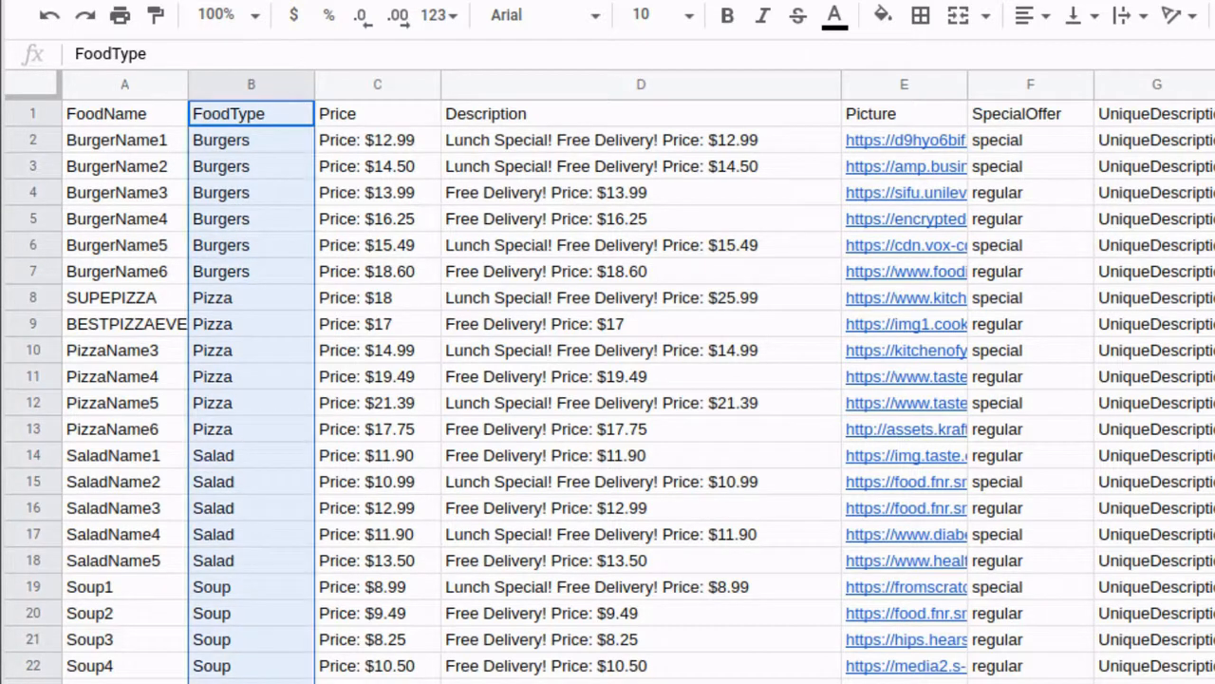
left_click(263, 174)
left_click_drag(275, 116, 266, 680)
scroll(235, 656, "down", 3)
left_click(236, 681)
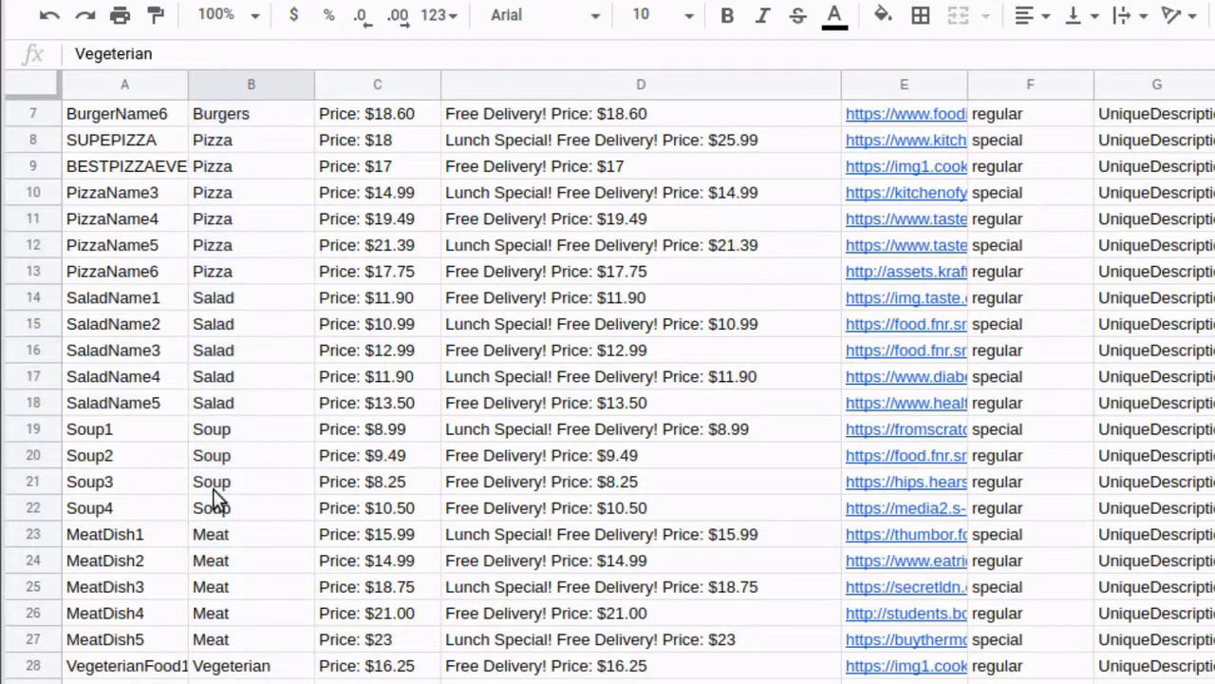
left_click(213, 488)
scroll(213, 488, "up", 1)
scroll(213, 488, "up", 2)
left_click(258, 327)
left_click(258, 249)
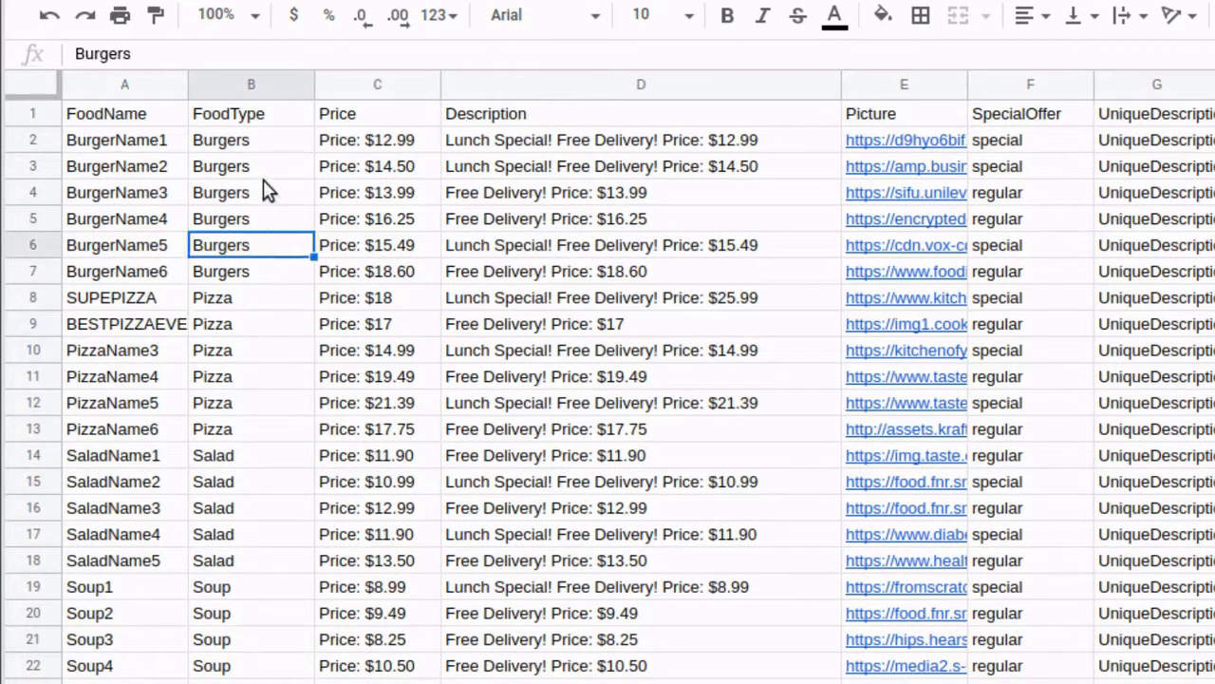
left_click(263, 176)
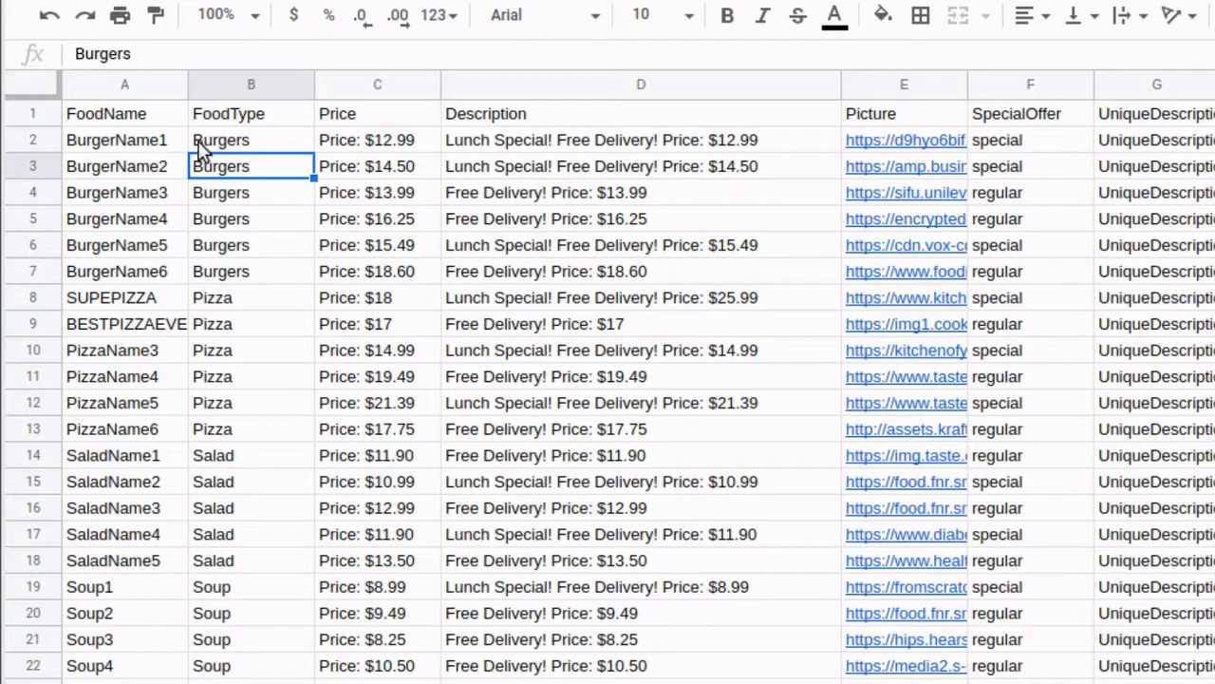
left_click(201, 143)
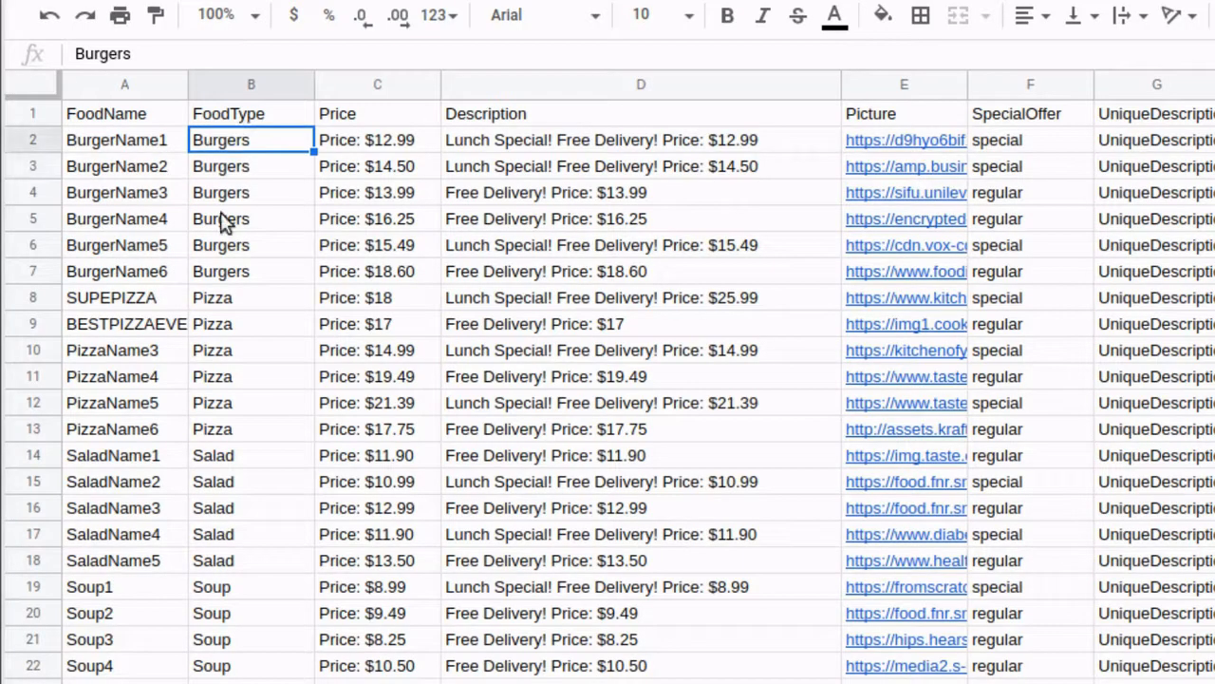
left_click_drag(235, 249, 252, 665)
left_click(257, 668)
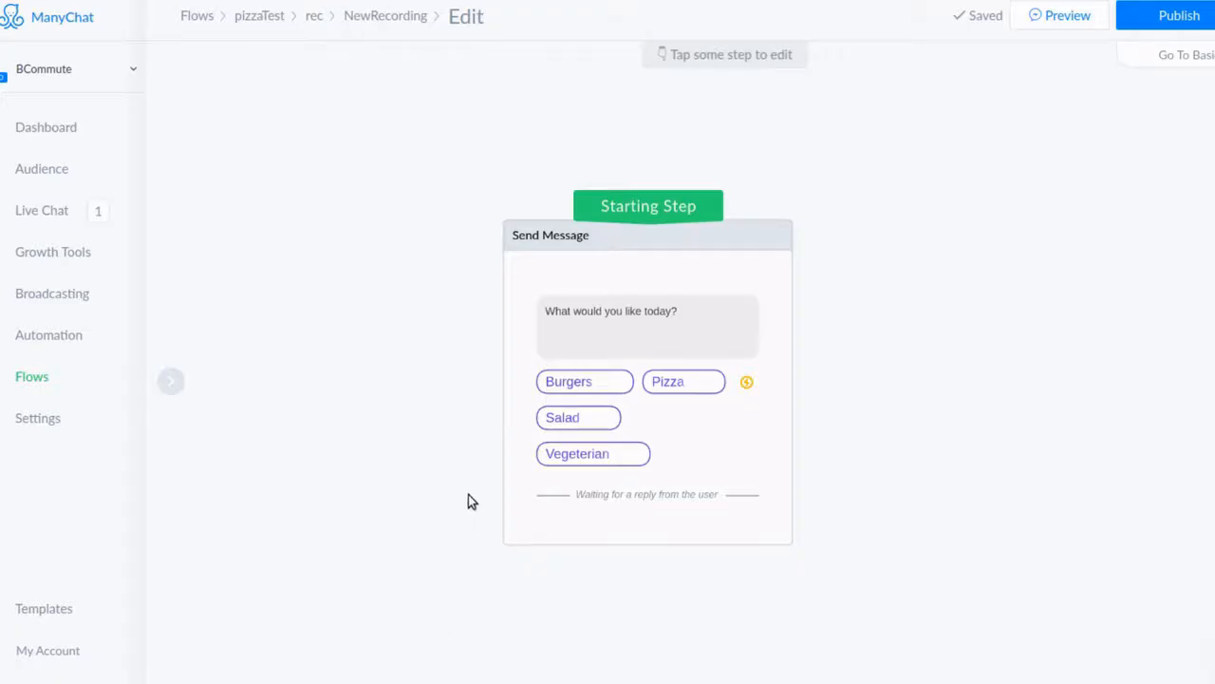
- Back in ManyChat, add an "Anything else" quick reply to the question in the starting Send Message step
left_click(689, 469)
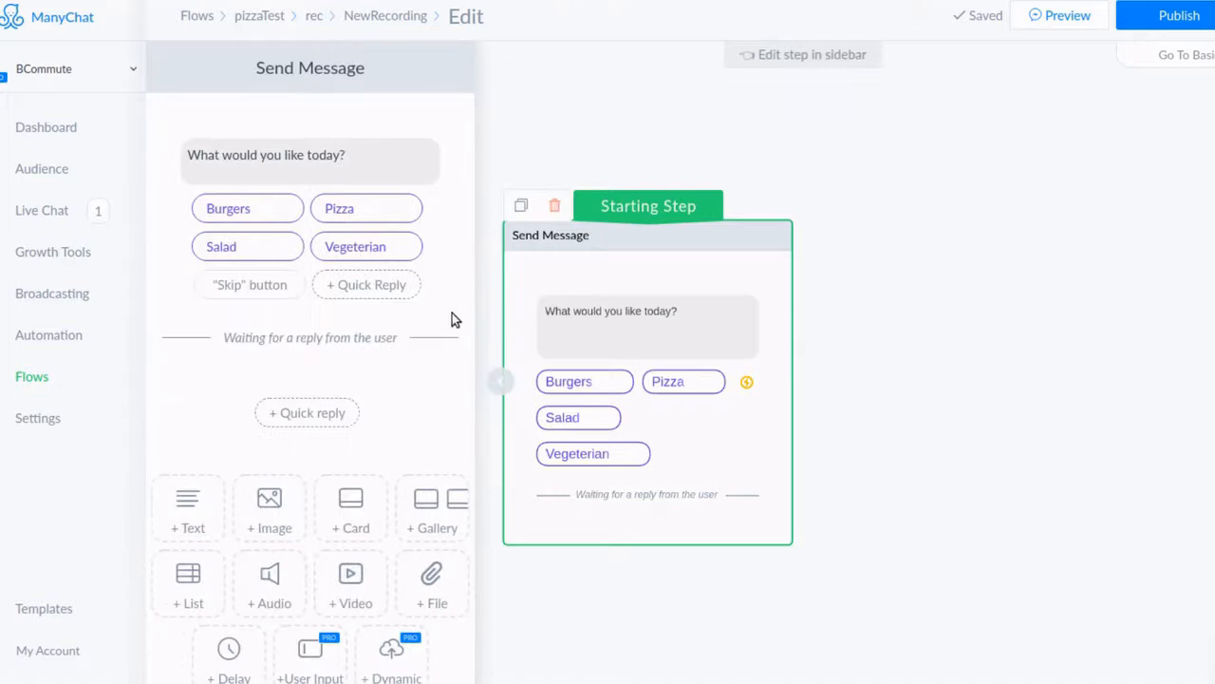
left_click(346, 288)
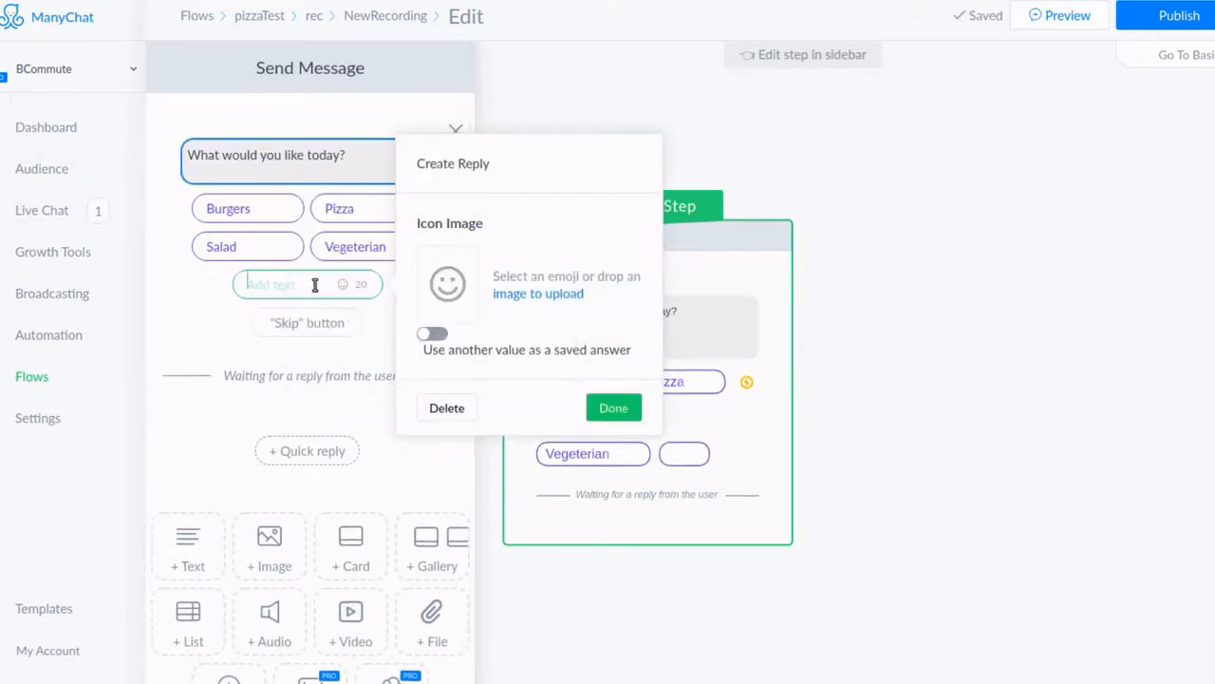
type("Anything")
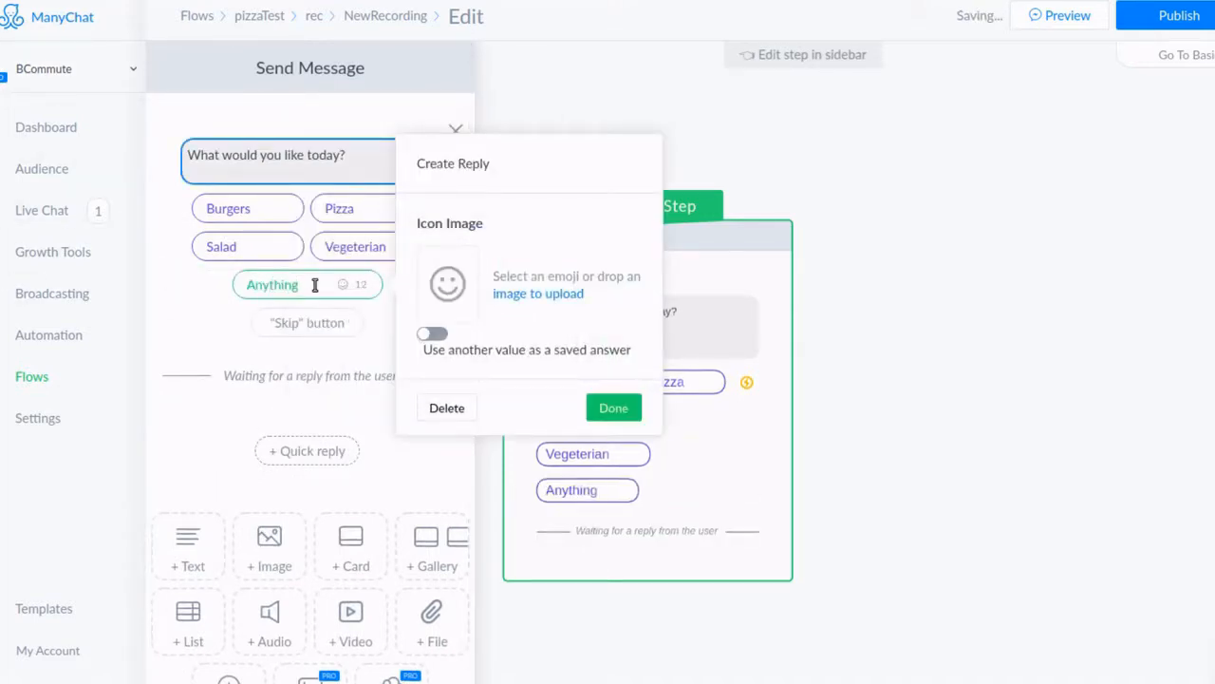
type(" else")
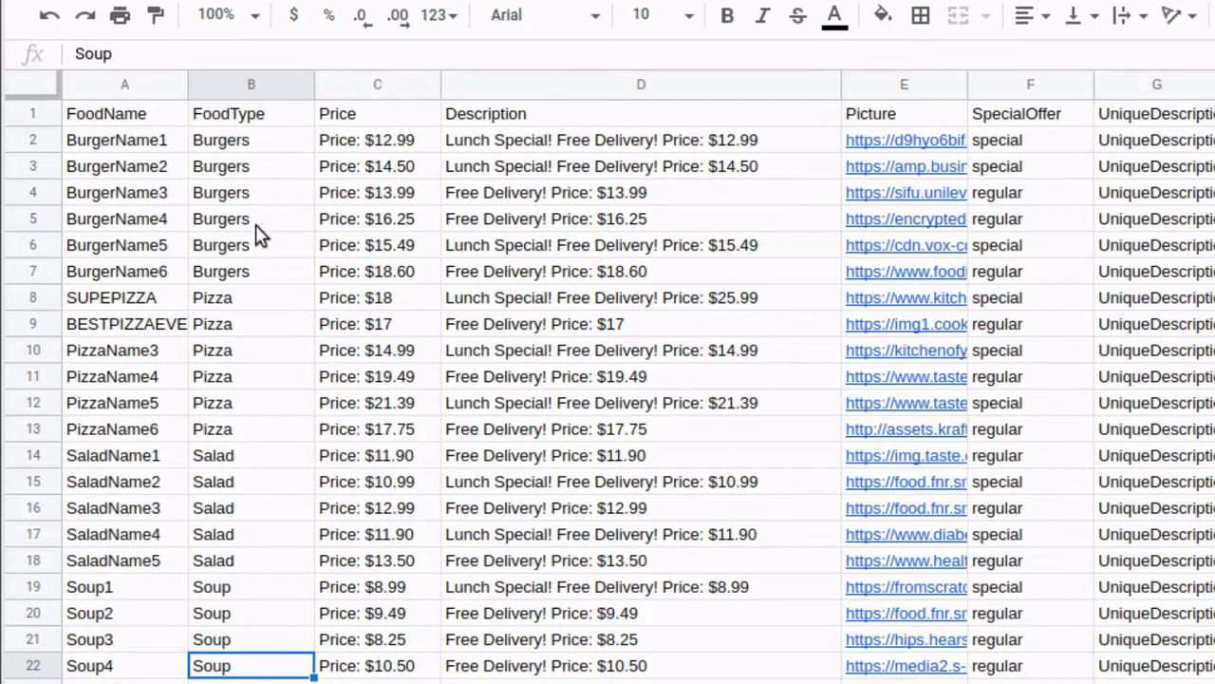
- Check the sheet's food types, and in ManyChat make the "Anything else" reply use another value as its saved answer, "Soup"
left_click_drag(266, 167, 304, 430)
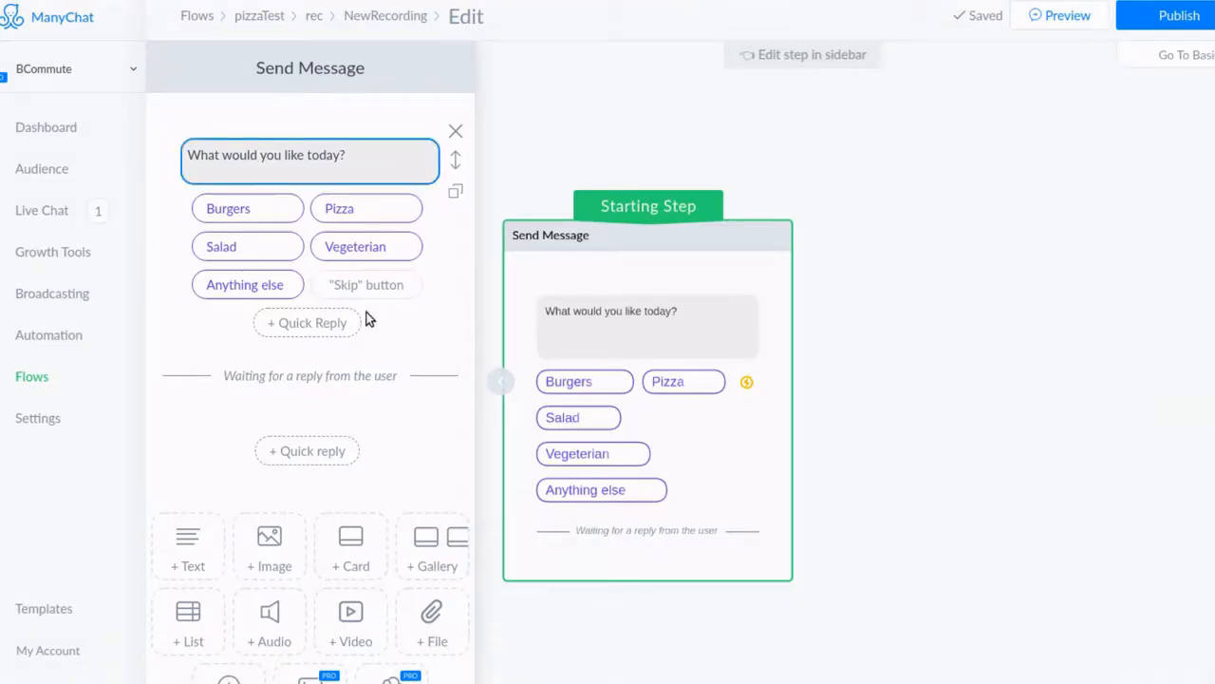
left_click(279, 284)
left_click(433, 335)
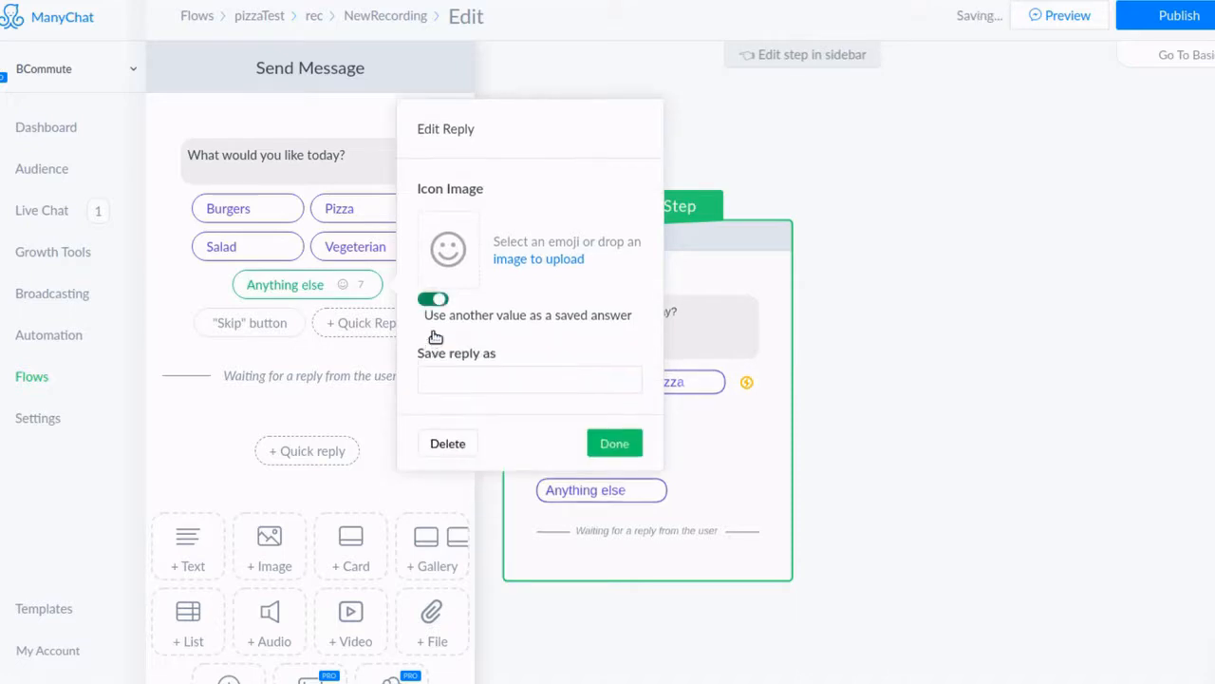
left_click(452, 382)
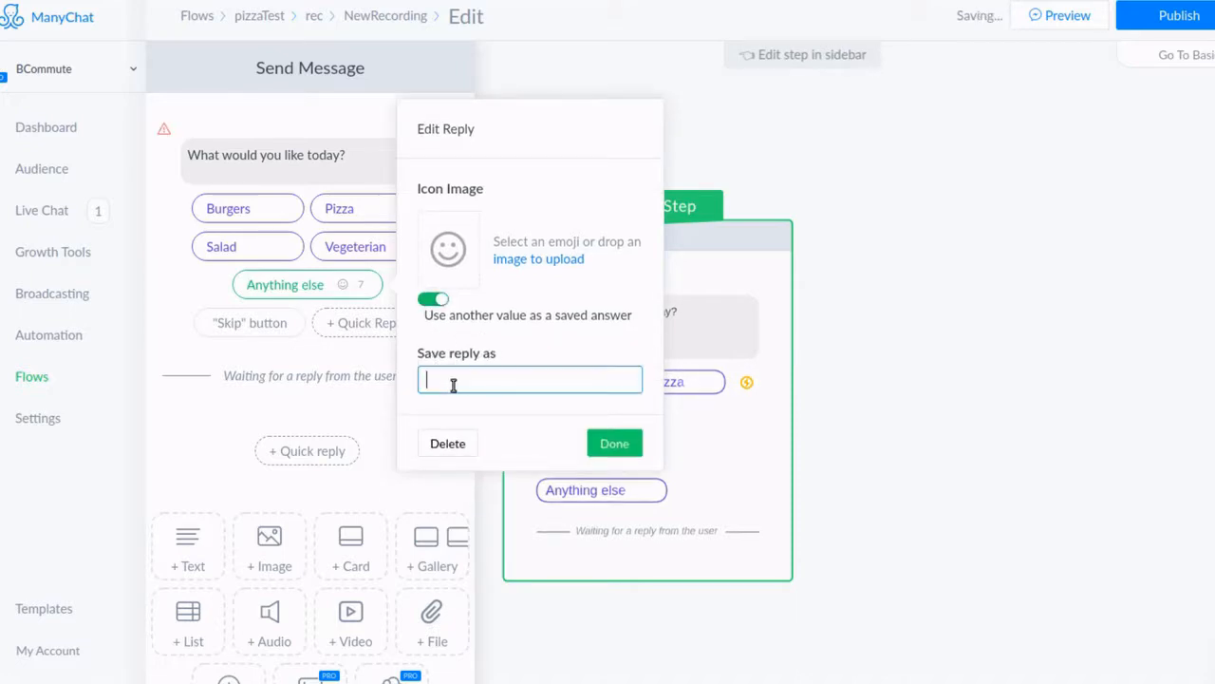
type("Soup")
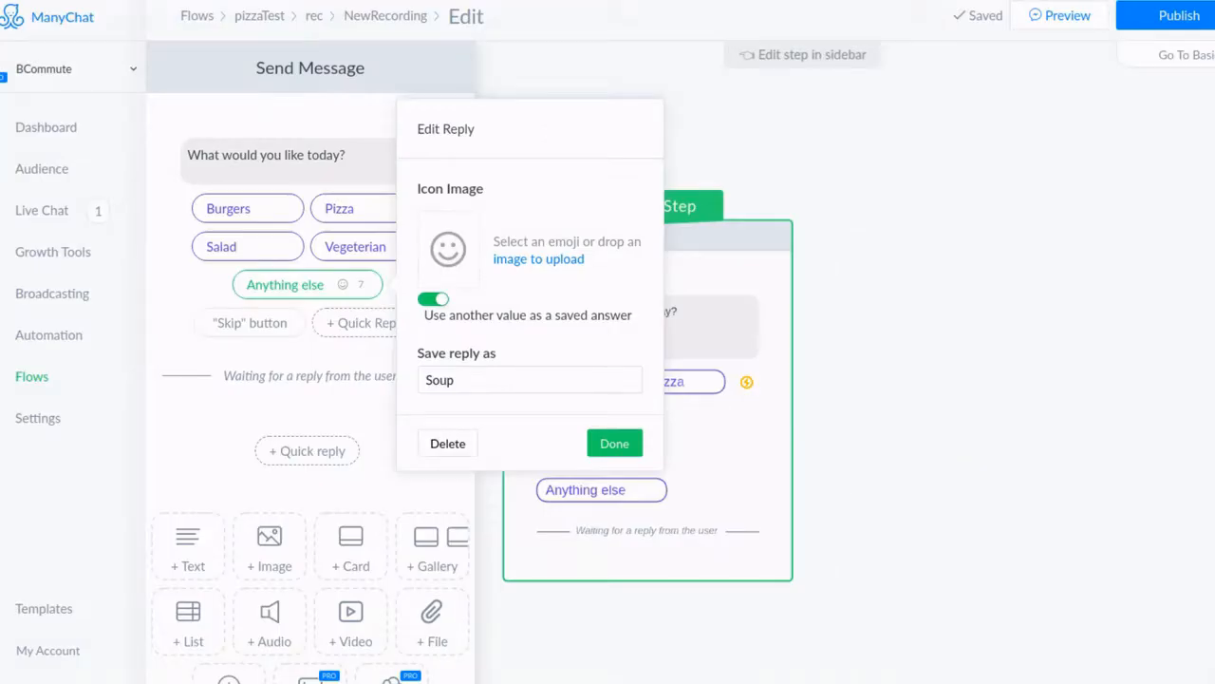
left_click(816, 632)
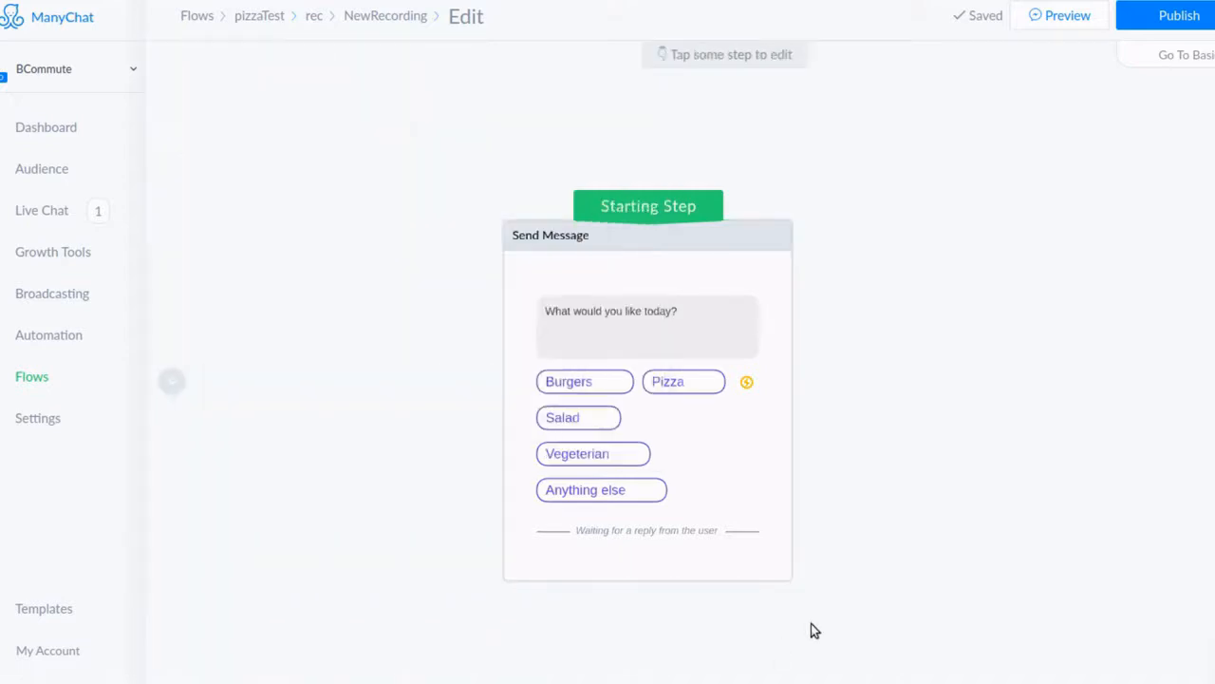
- Add a second Send Message step to the flow and replace its empty text block with a Dynamic content block
left_click(723, 481)
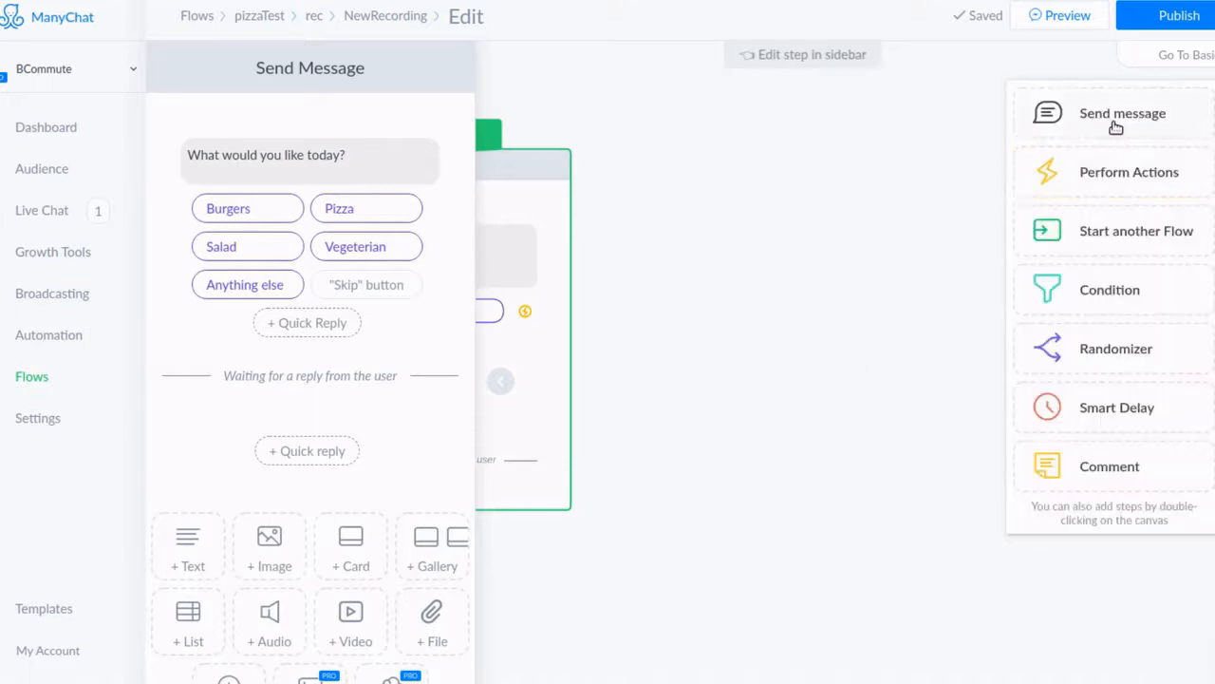
left_click(1113, 126)
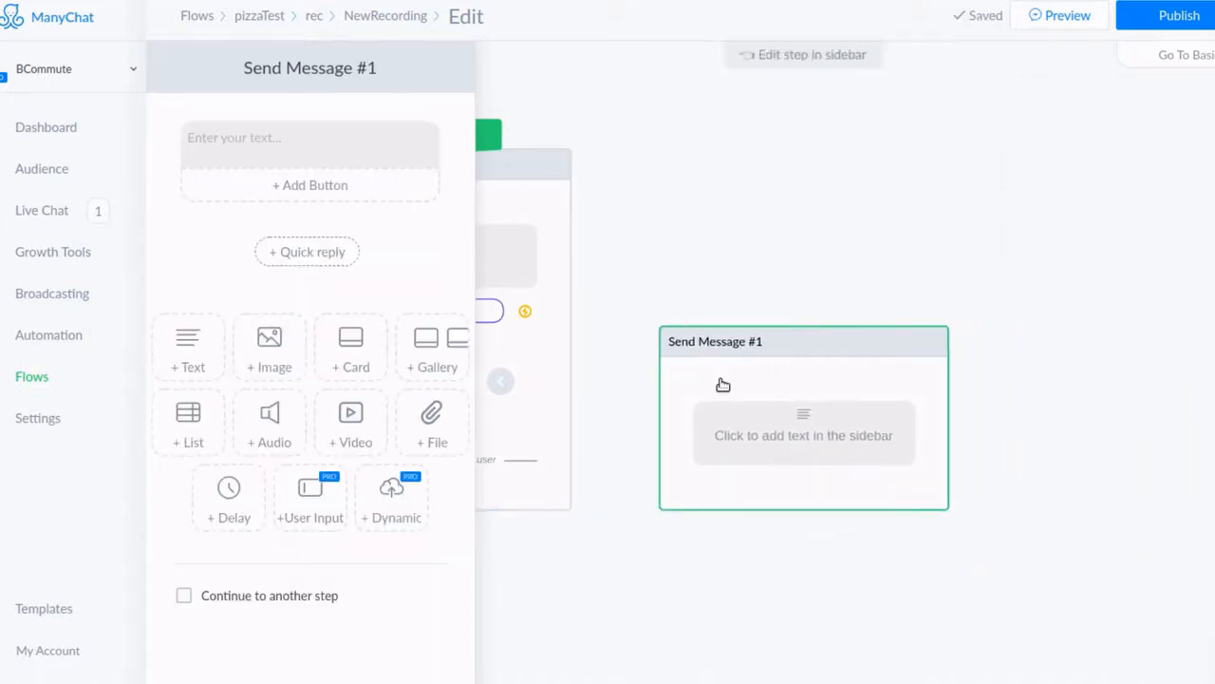
left_click(457, 132)
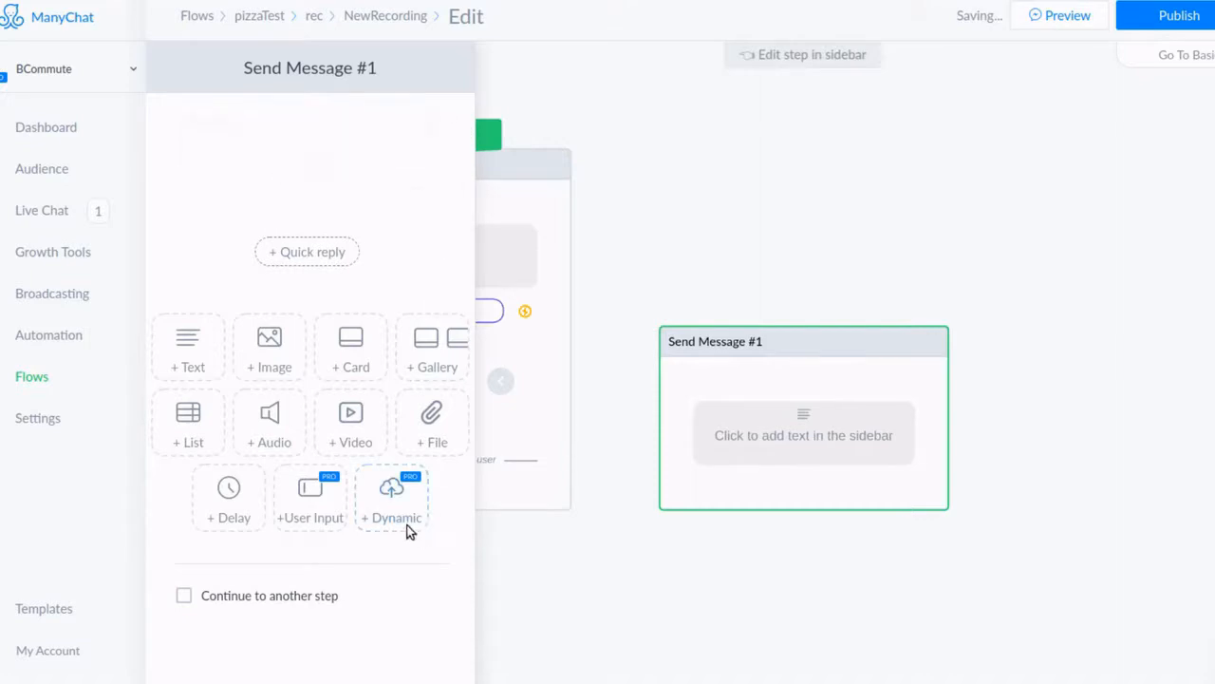
left_click(412, 505)
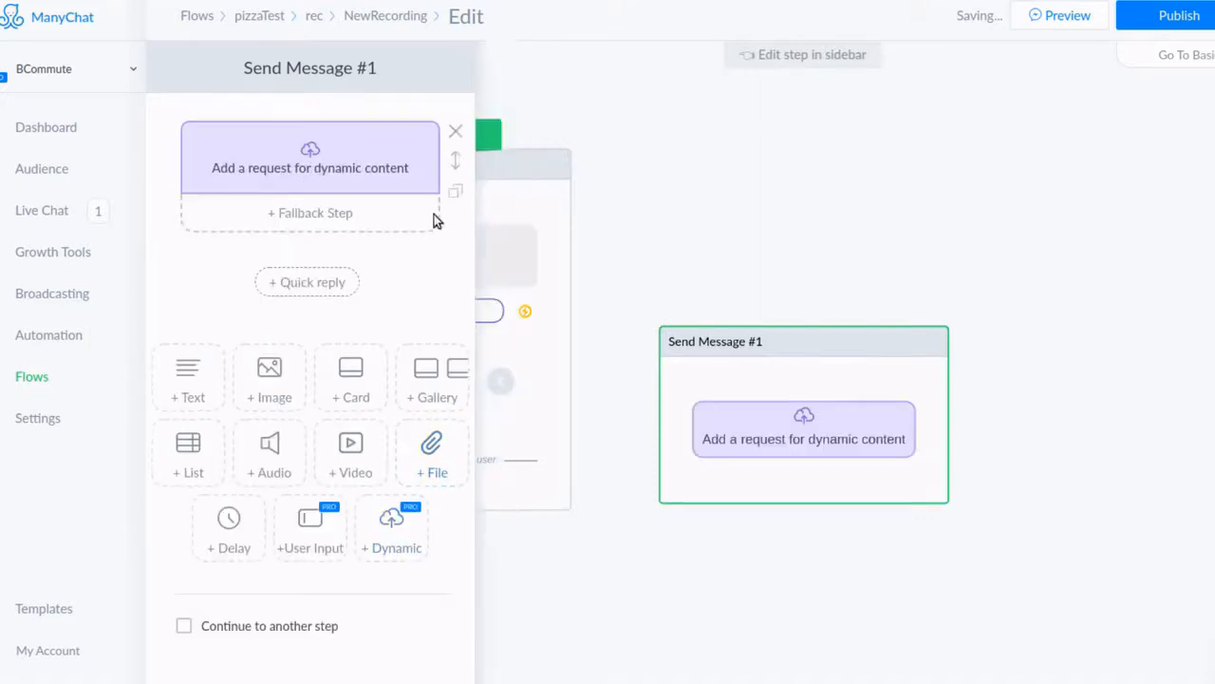
- Examine the request settings of the dynamic content block in Send Message #1, including type, URL and headers, and cancel the dialog
left_click(776, 635)
left_click(776, 447)
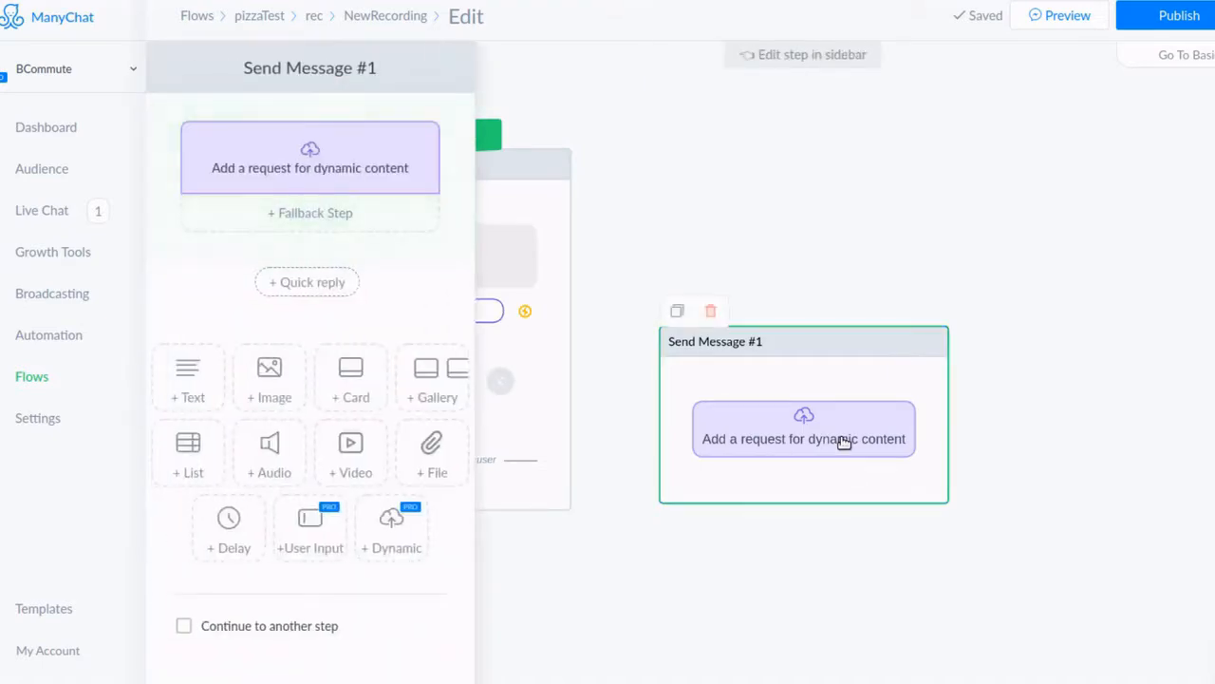
left_click(410, 185)
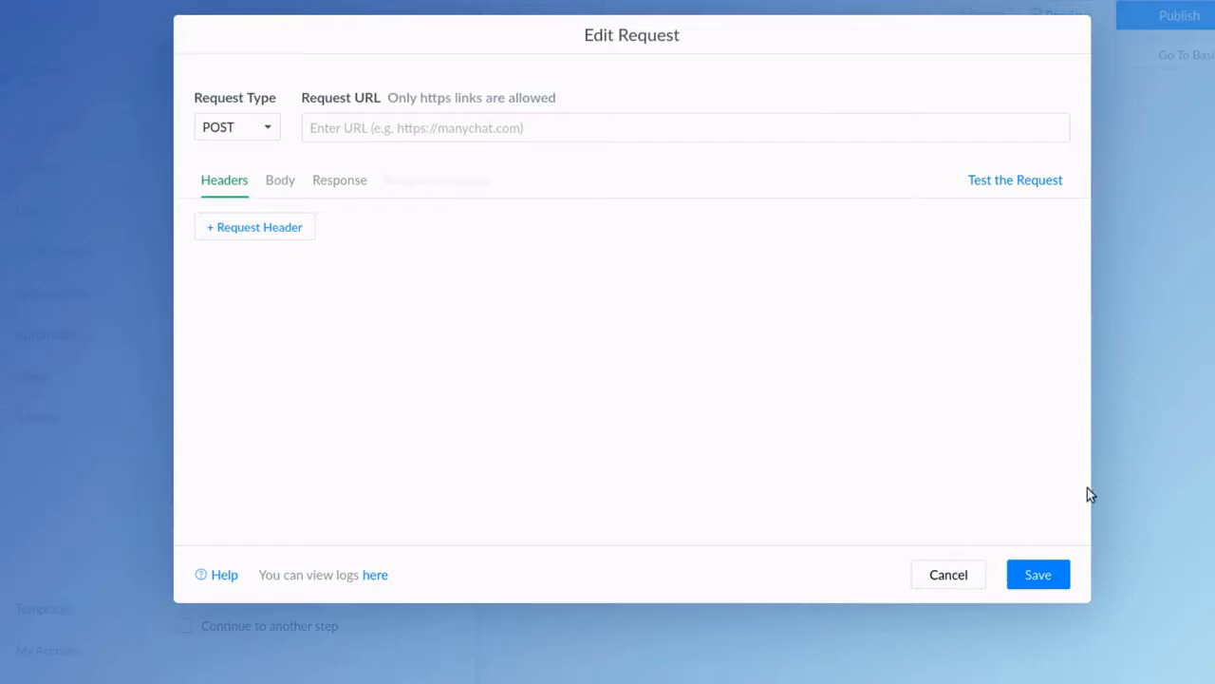
left_click(957, 581)
- Enable continuing to another step on the starting Send Message step and connect it to Send Message #1
left_click(513, 504)
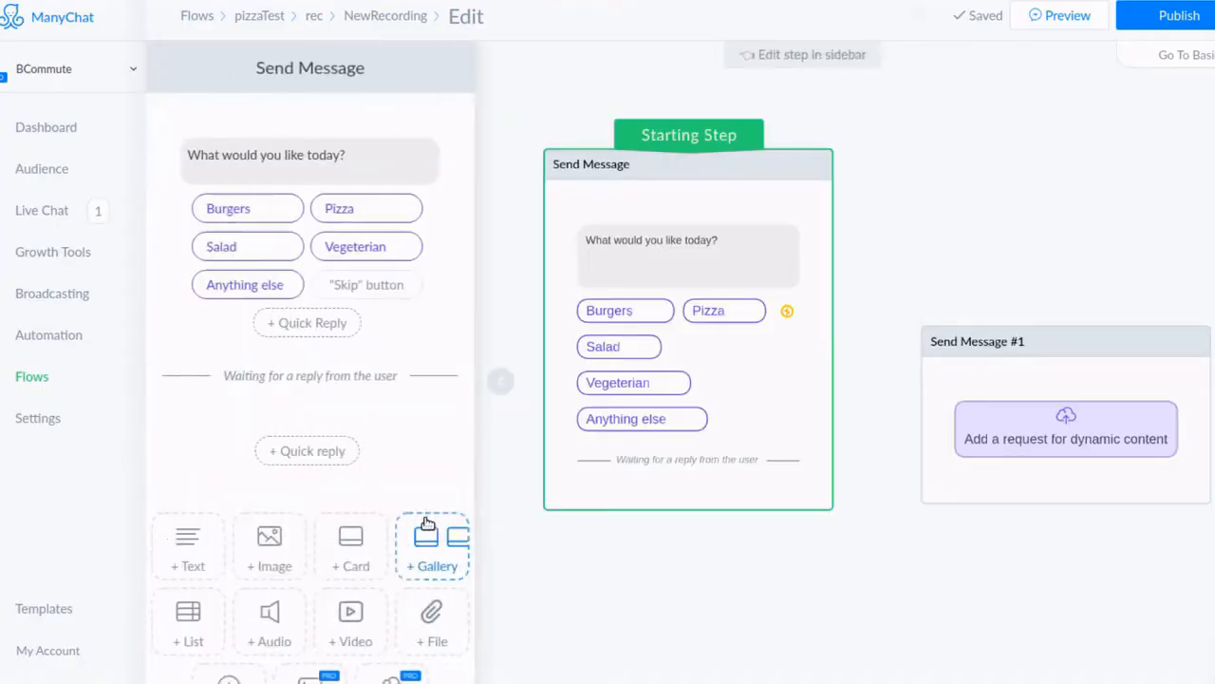
scroll(342, 532, "down", 2)
scroll(491, 632, "down", 1)
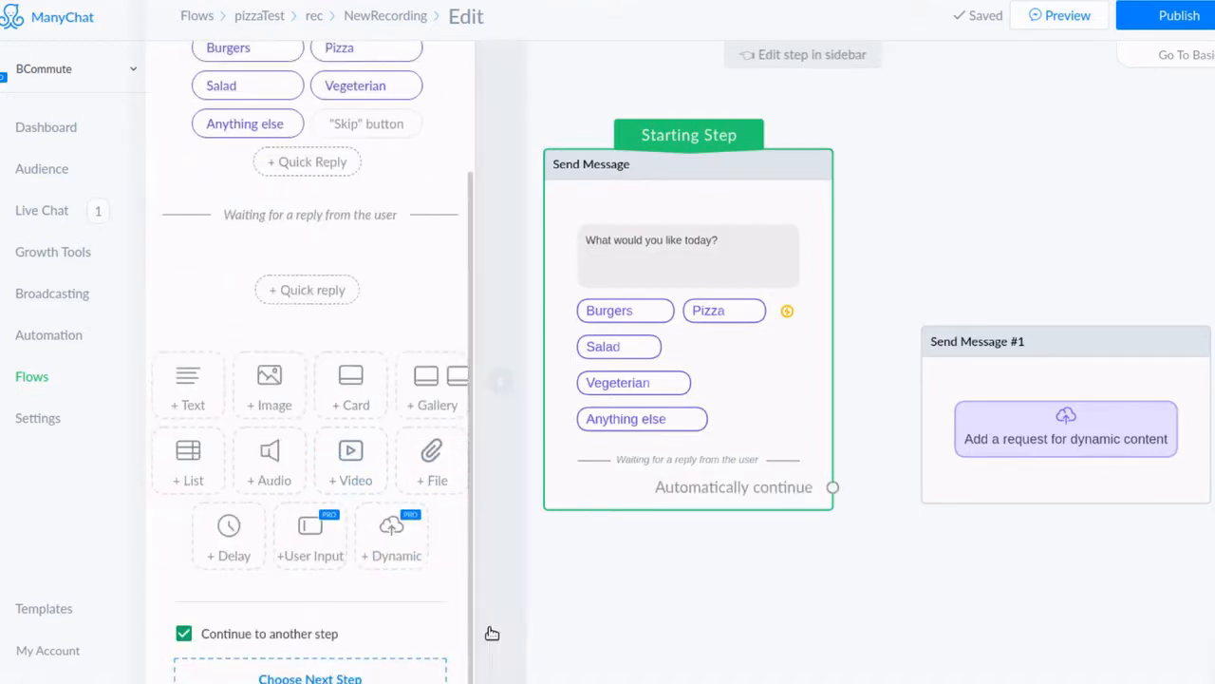
left_click(833, 487)
left_click(963, 384)
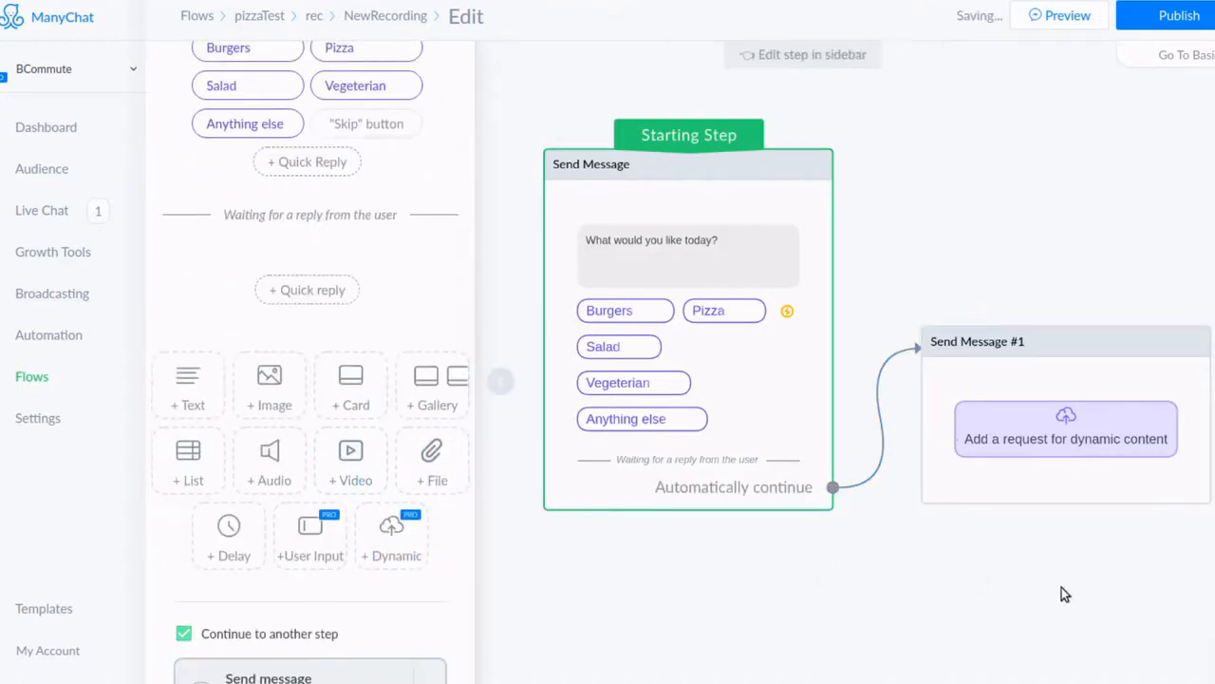
left_click(679, 570)
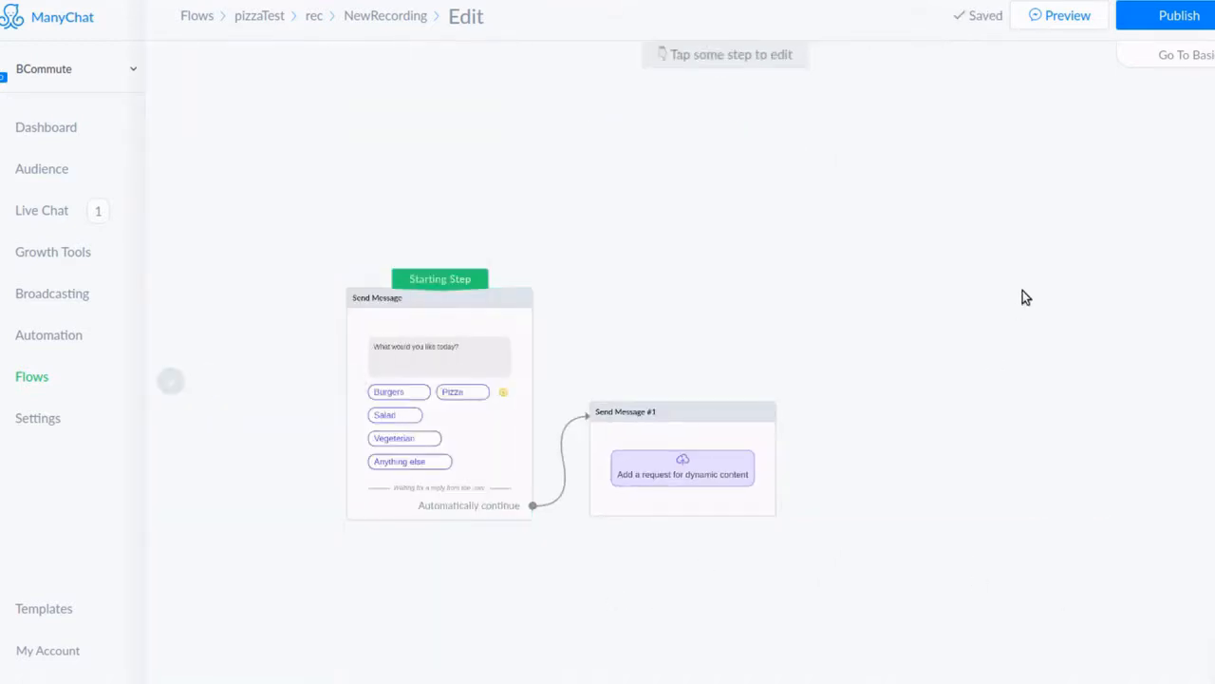
- Add another Send Message step to the flow and place it above and to the right of Send Message #1
mouse_move(1207, 174)
left_click(1126, 124)
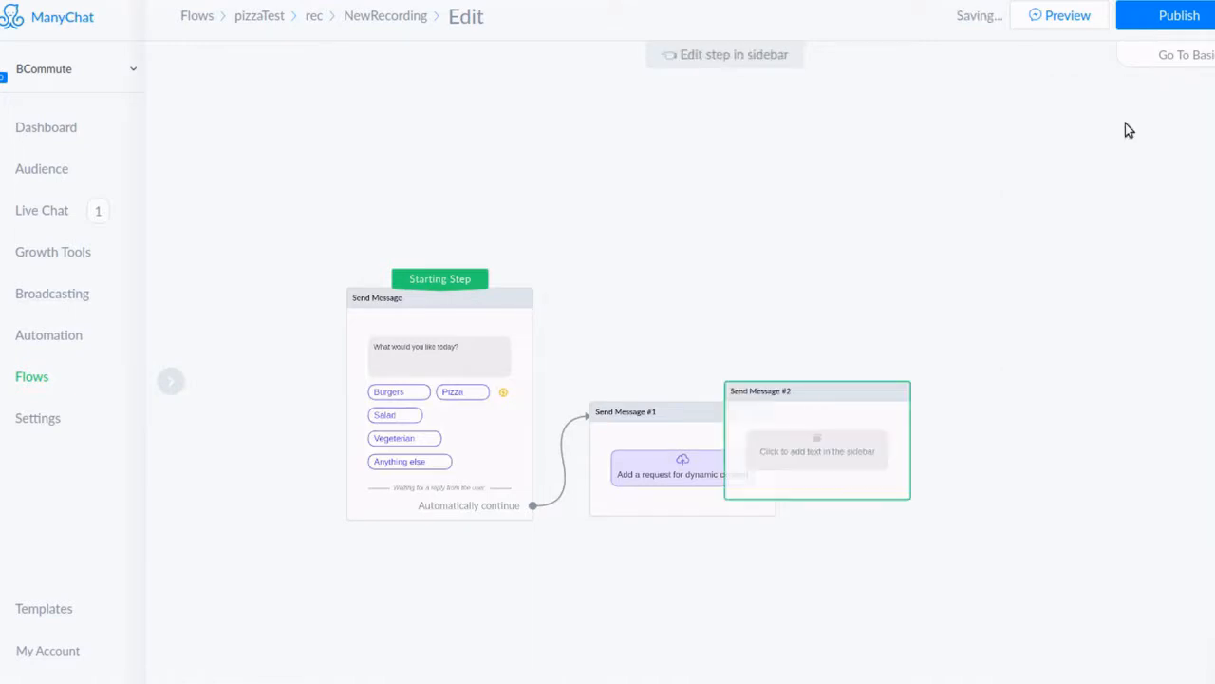
left_click_drag(846, 402, 919, 245)
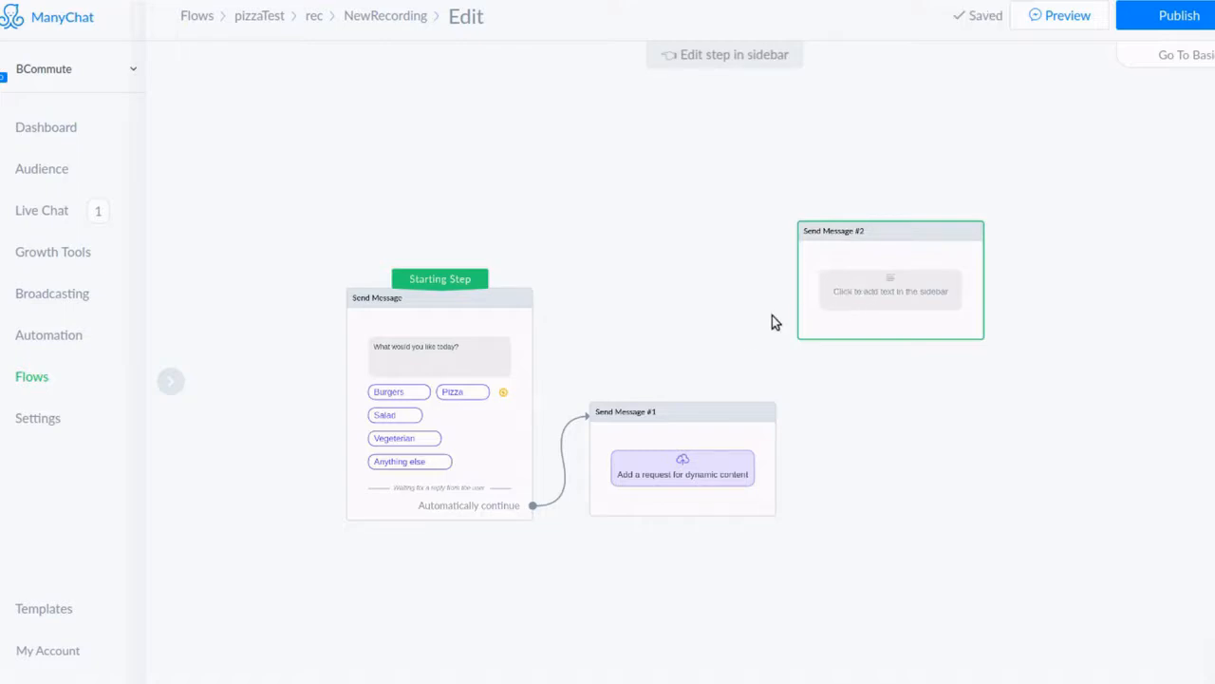
- Set the text of Send Message #2 to "Your final price is $" followed by the Choice custom user field
left_click(851, 297)
left_click(290, 144)
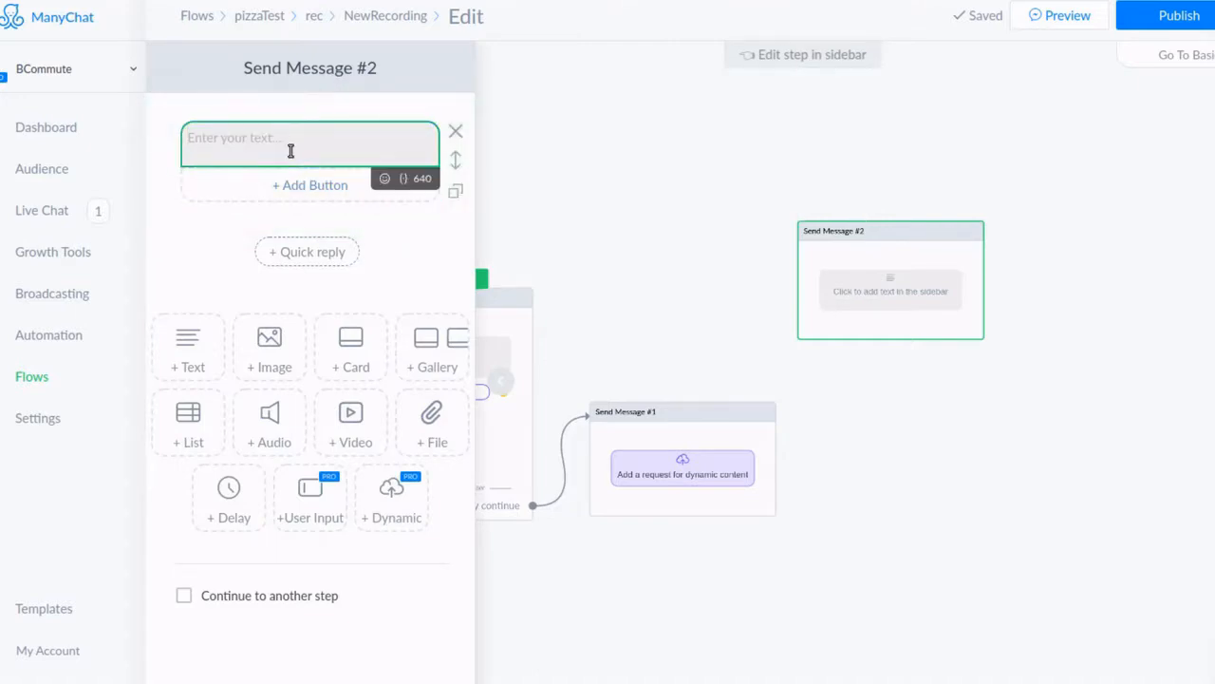
type("Your")
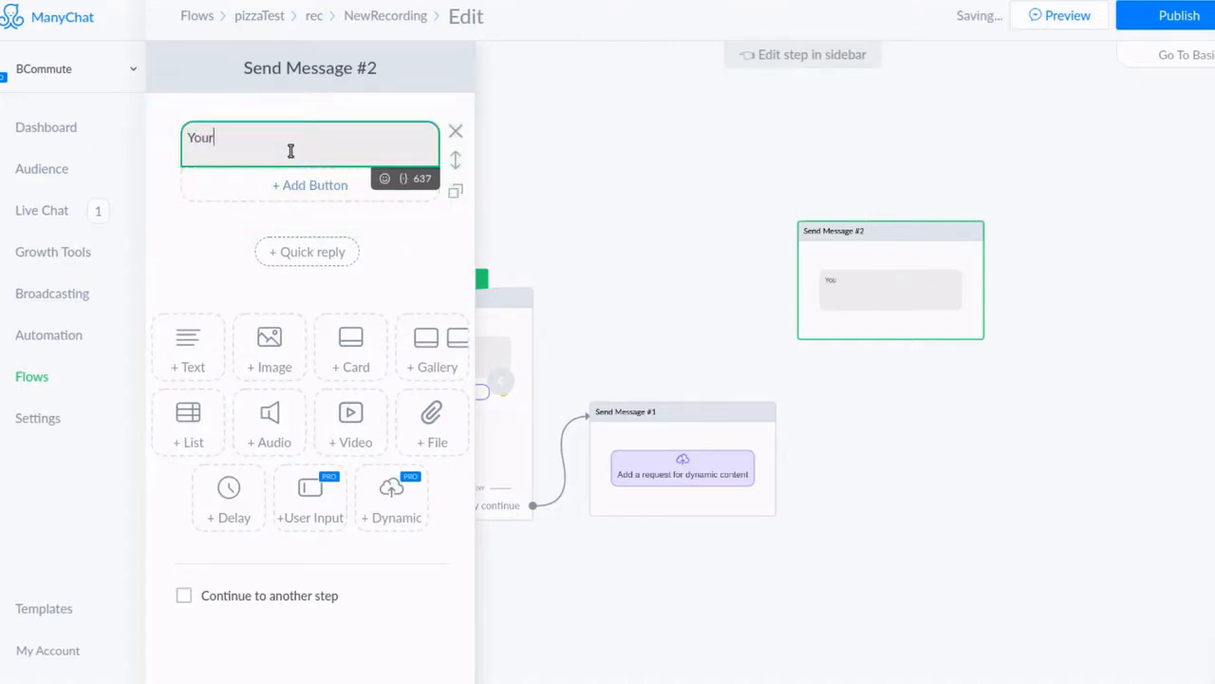
type(" final price is")
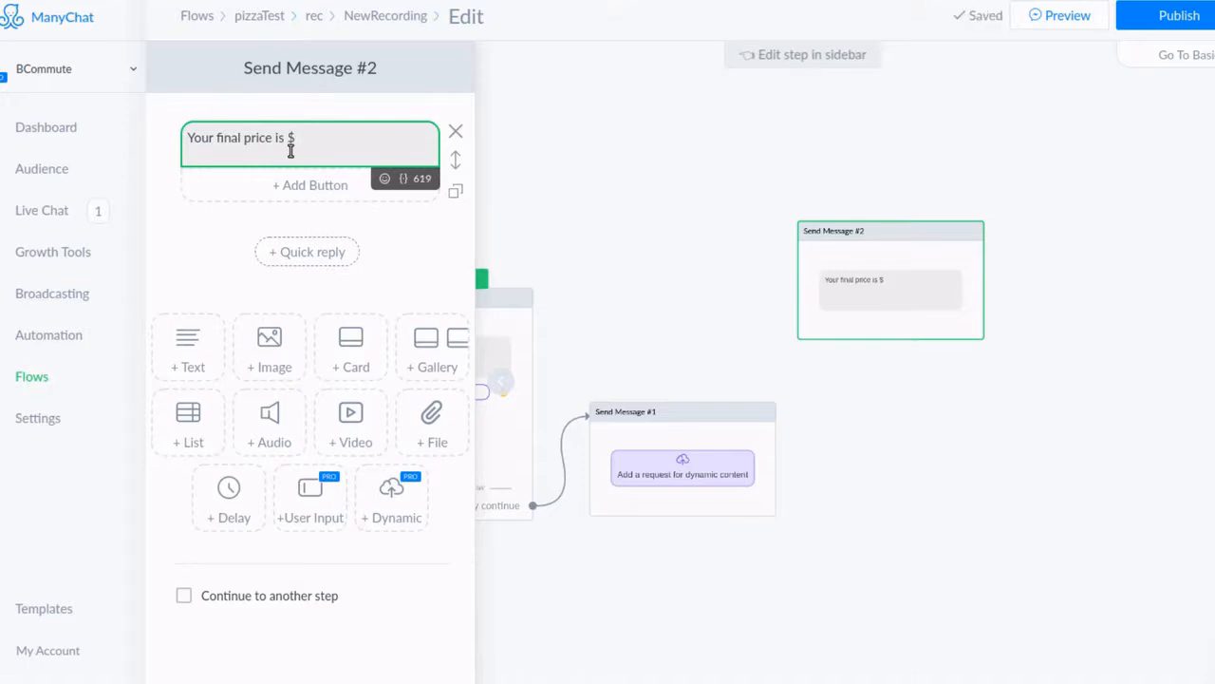
type("${CHoi")
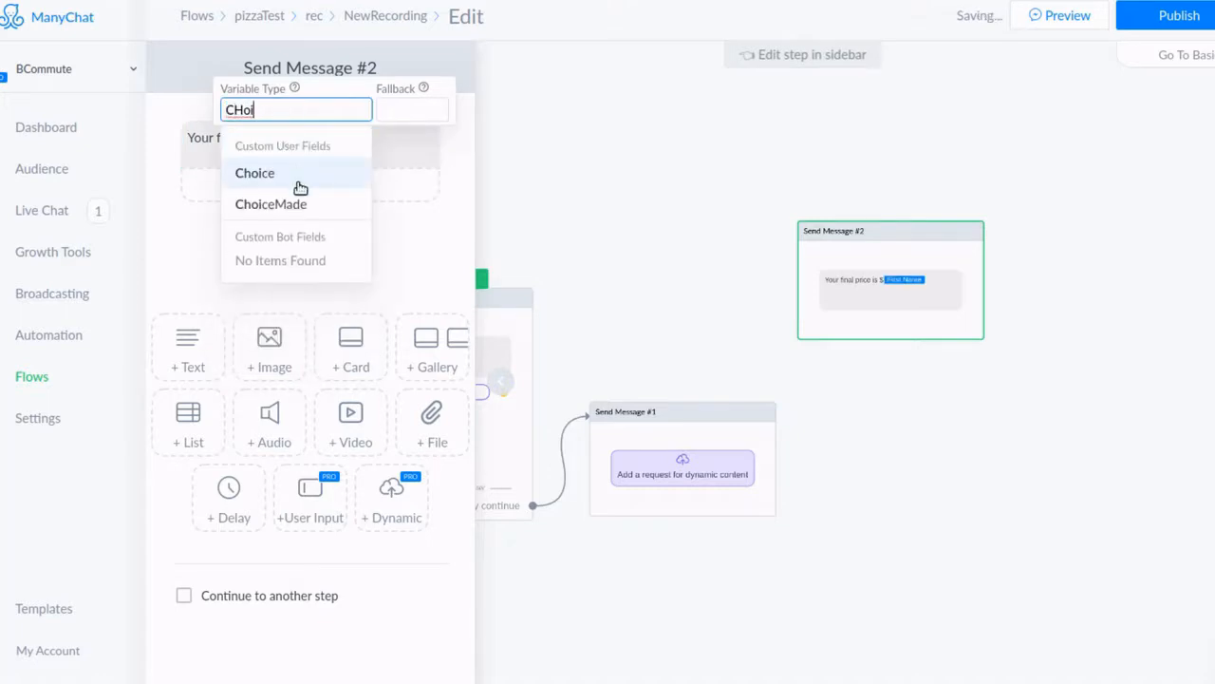
left_click(296, 179)
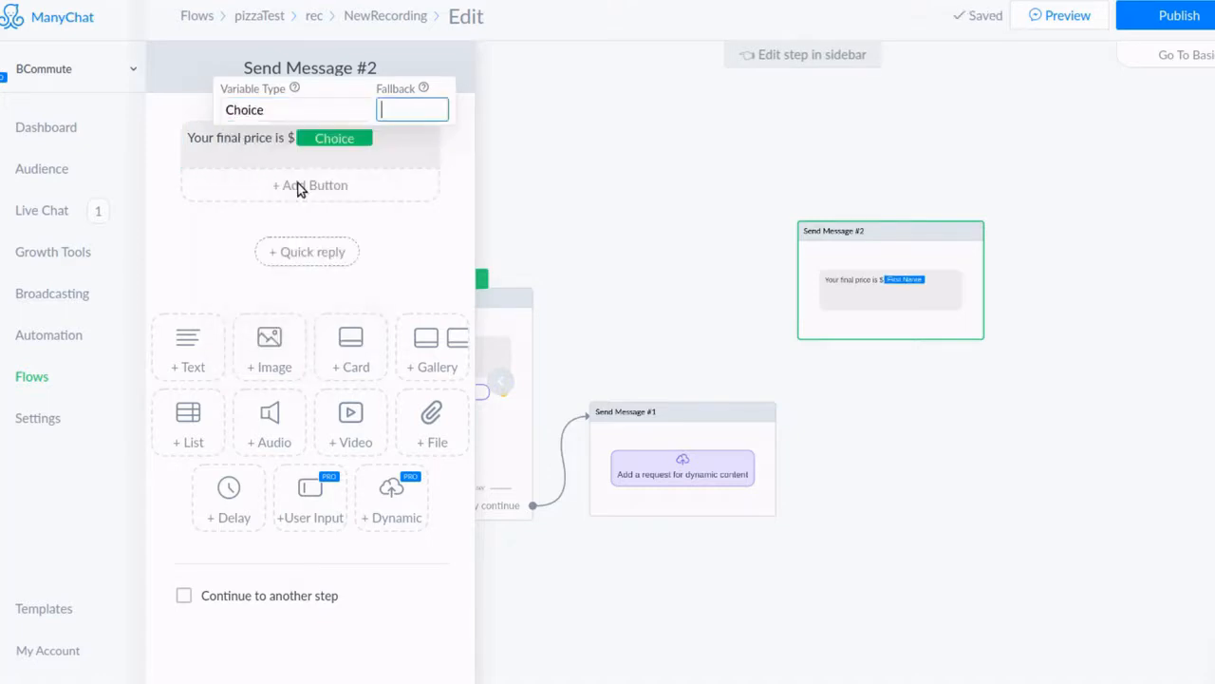
left_click(425, 155)
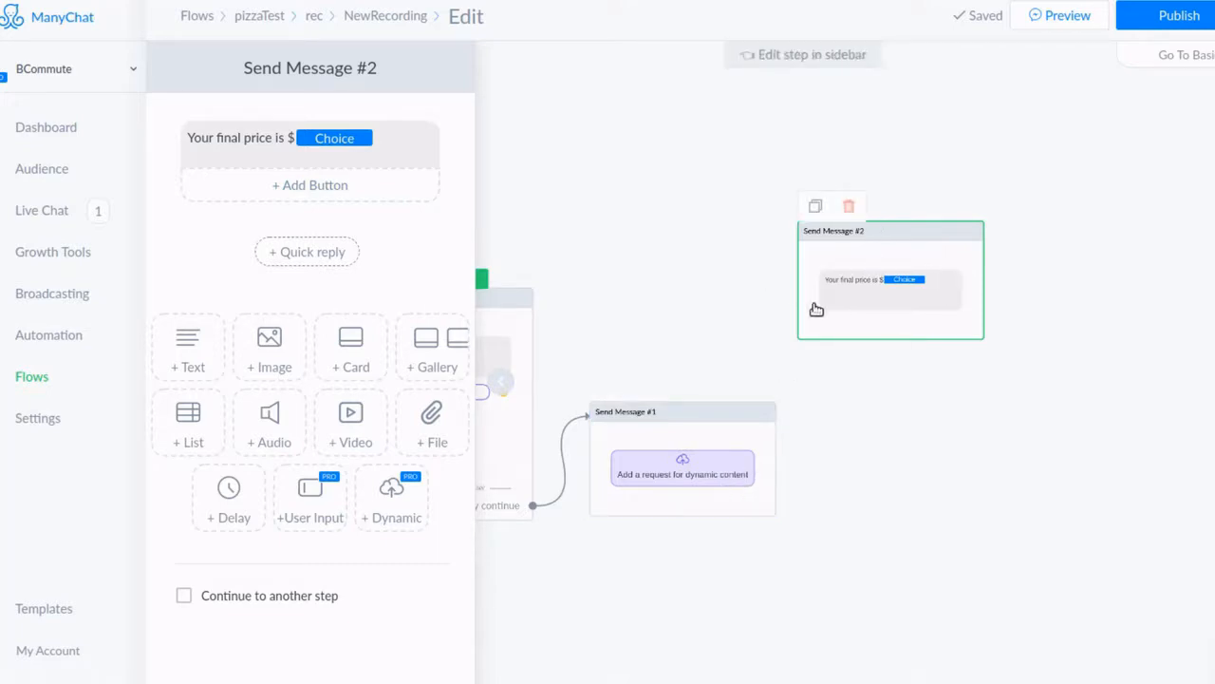
left_click_drag(198, 135, 345, 136)
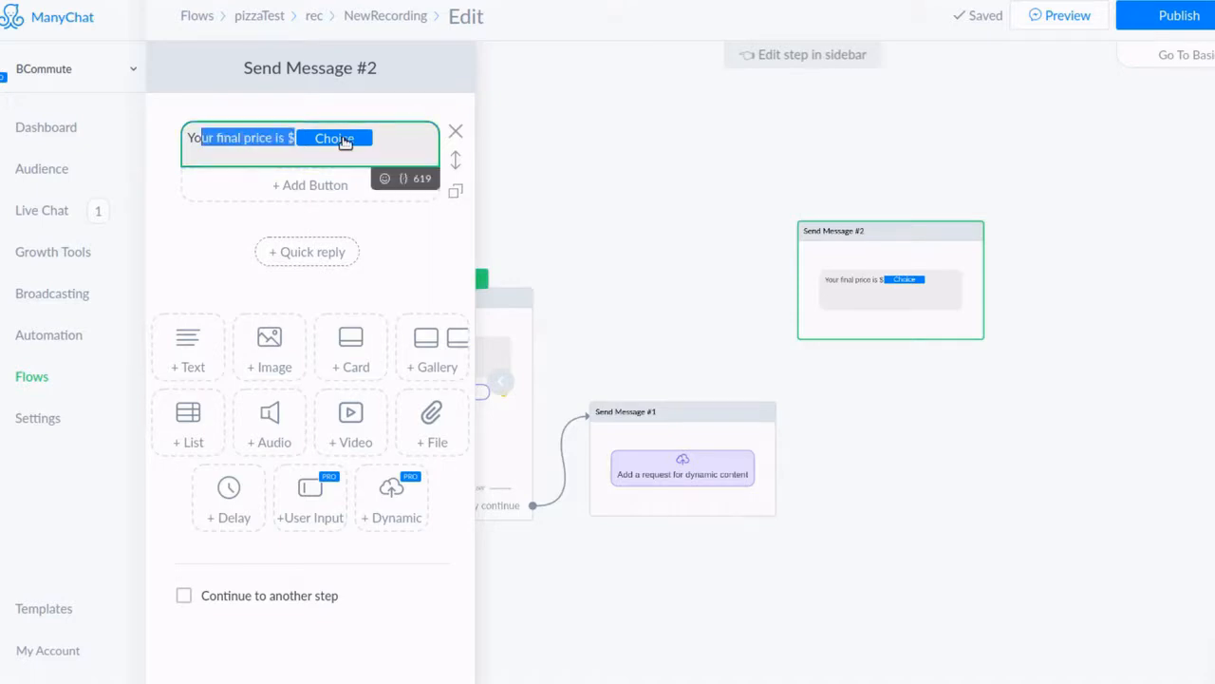
left_click(406, 140)
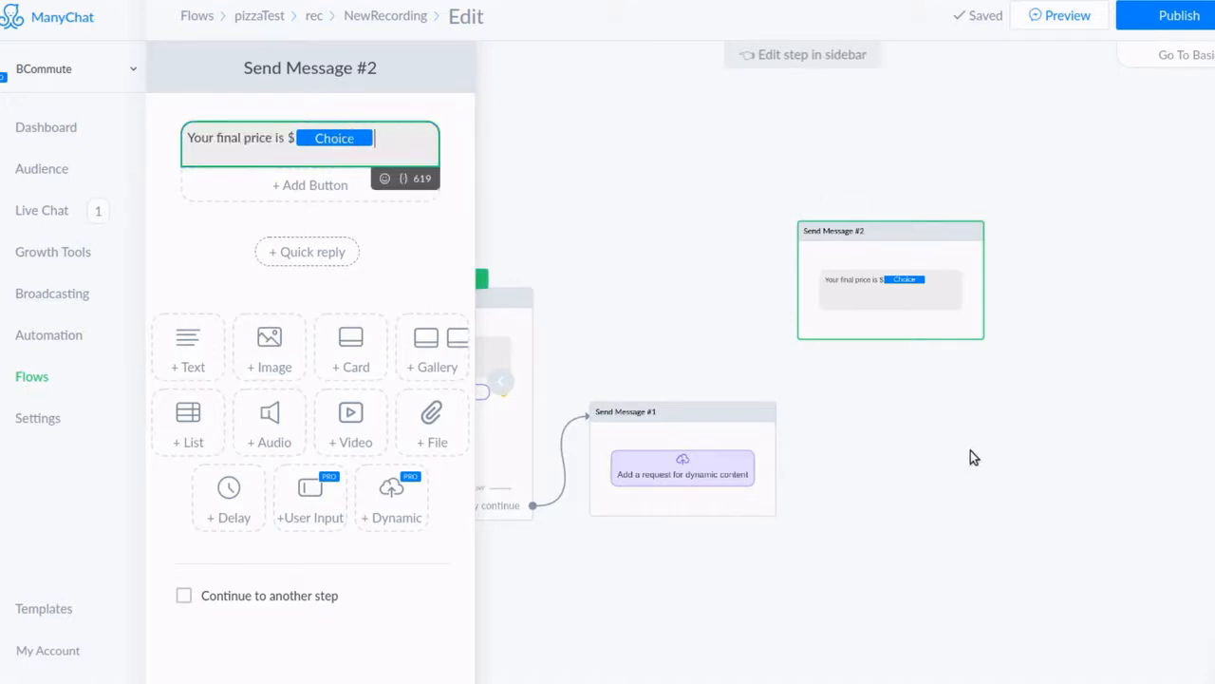
- Move the starting step and Send Message #1 higher on the flow canvas
left_click(978, 491)
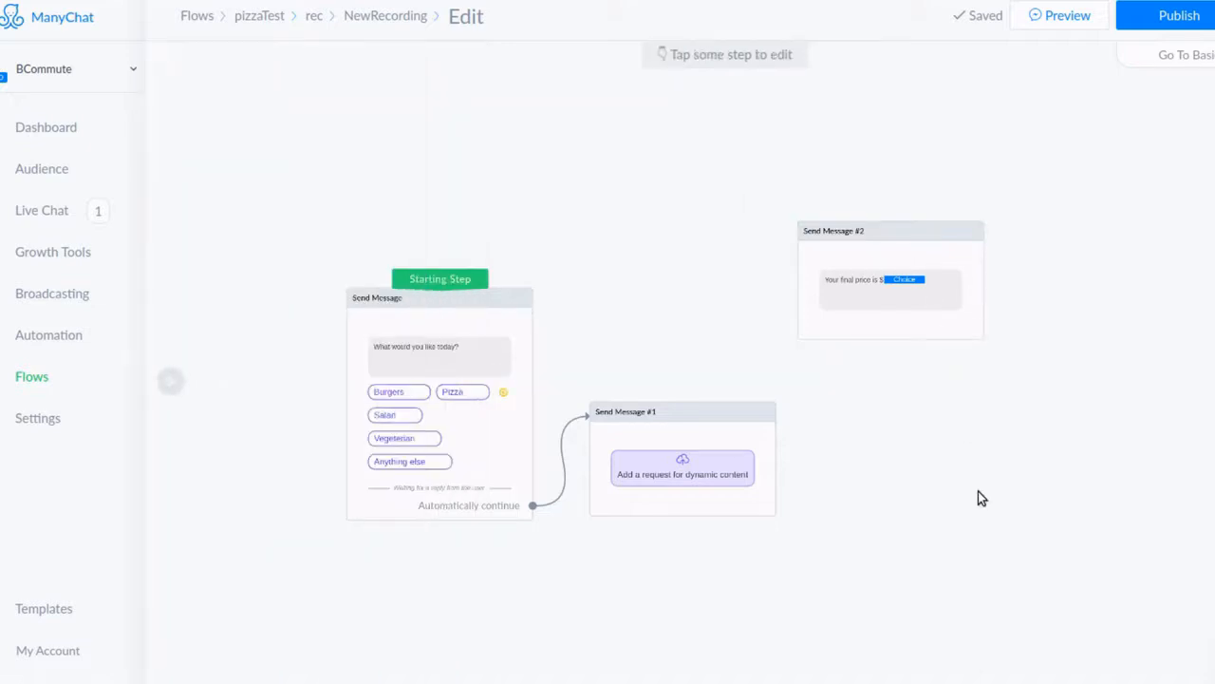
left_click_drag(507, 312, 450, 195)
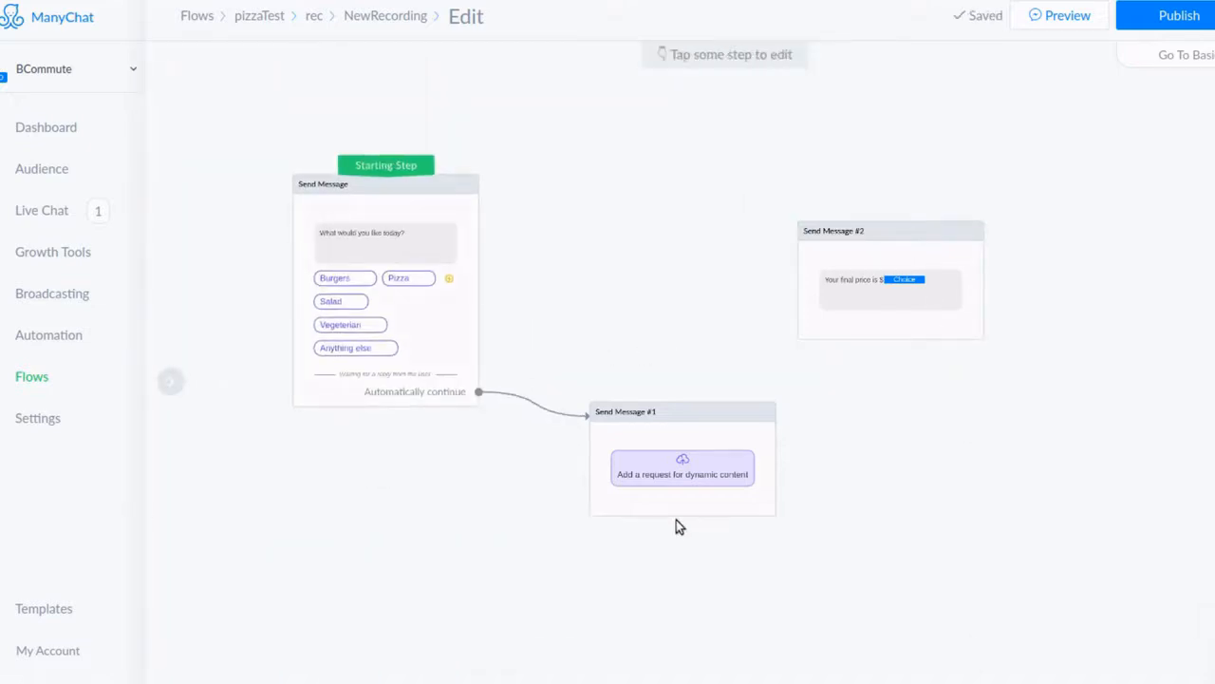
left_click_drag(730, 427, 717, 376)
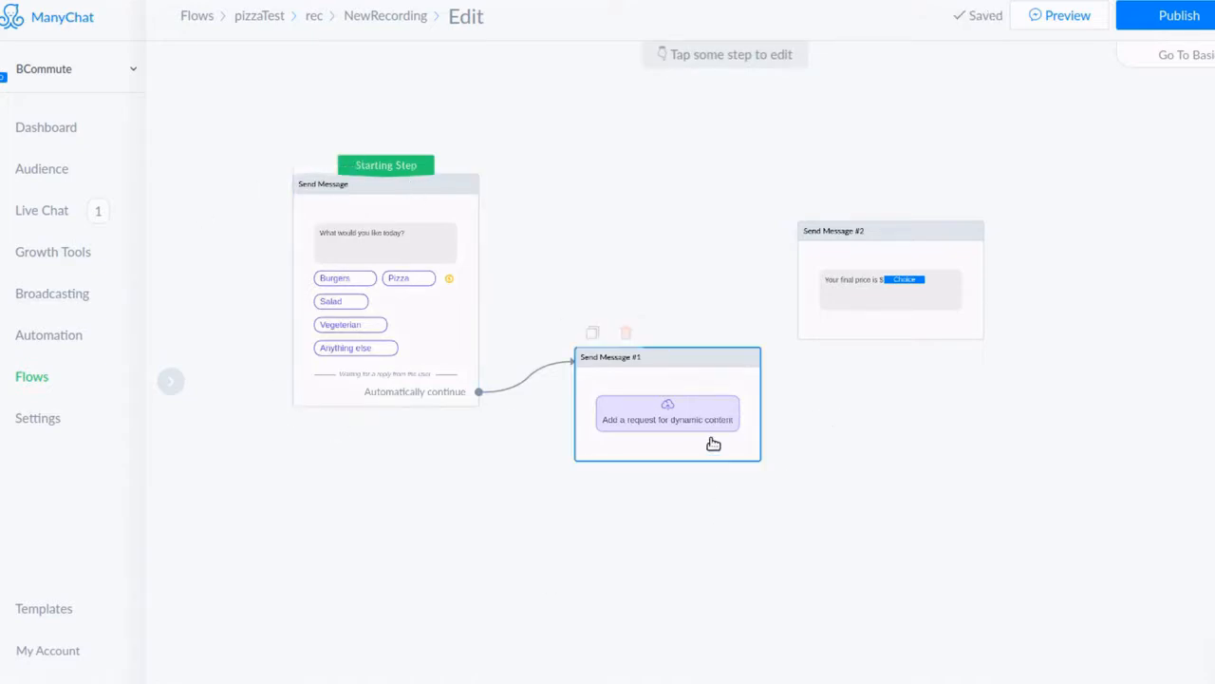
- Rename the starting step as "StartMessage" and move Send Message #1 up, level with Send Message #2
left_click(333, 197)
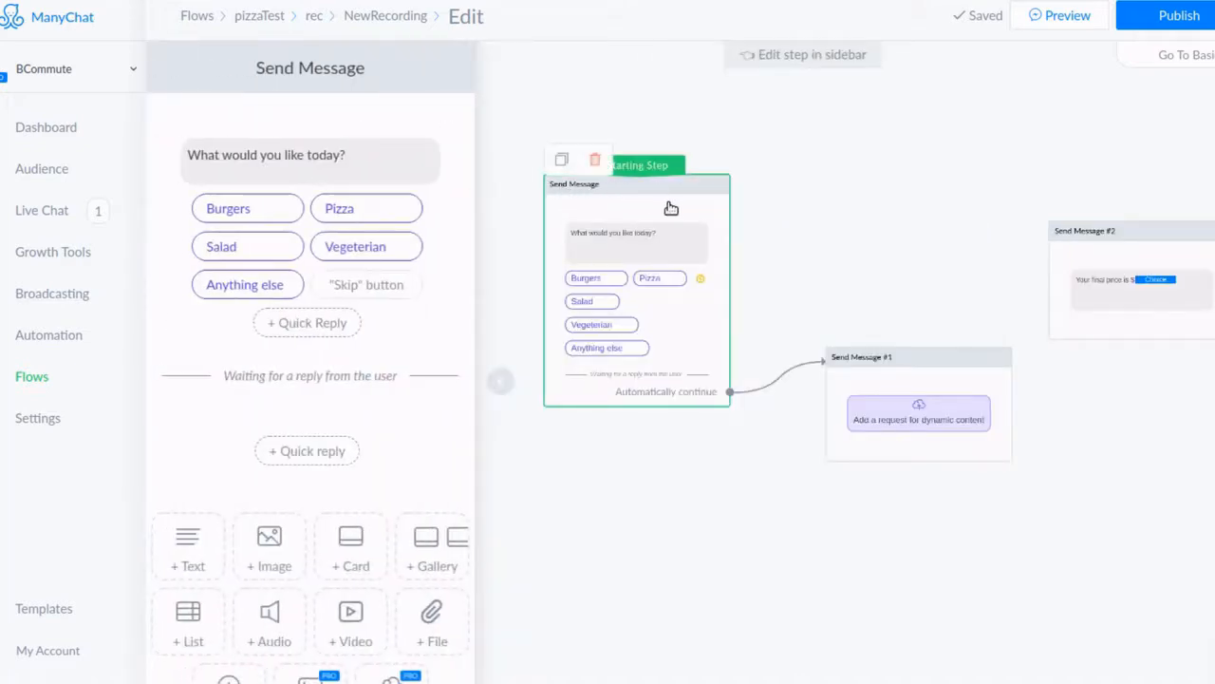
left_click(324, 85)
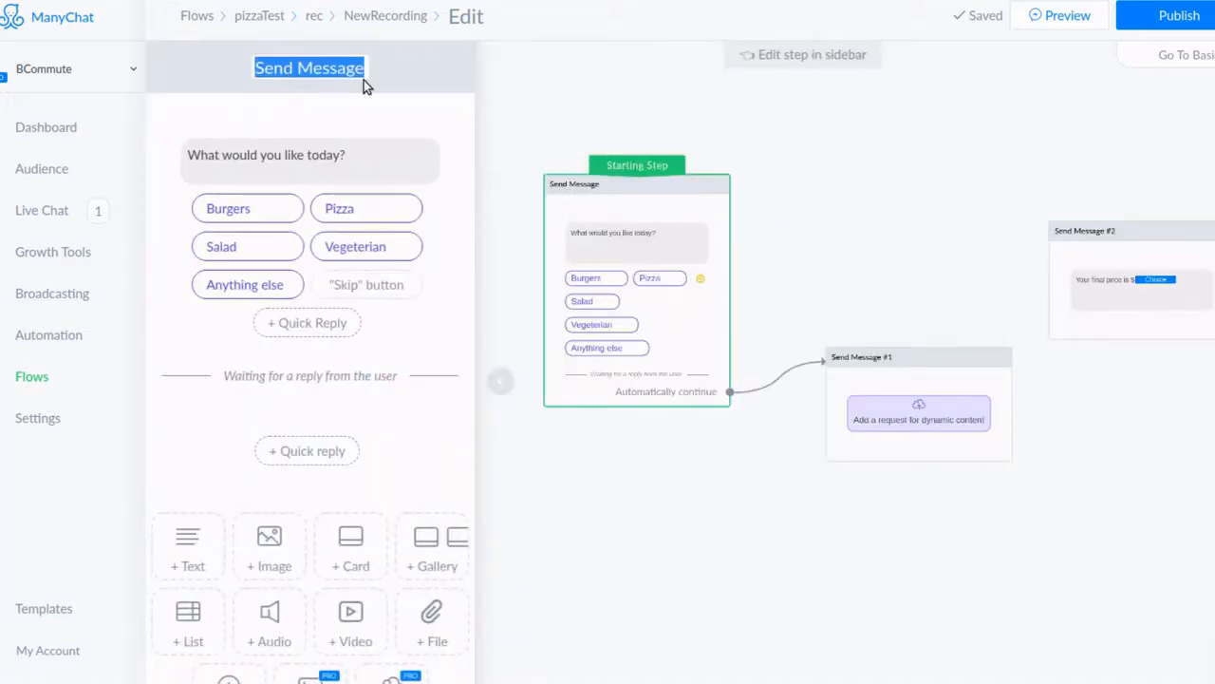
type("Start")
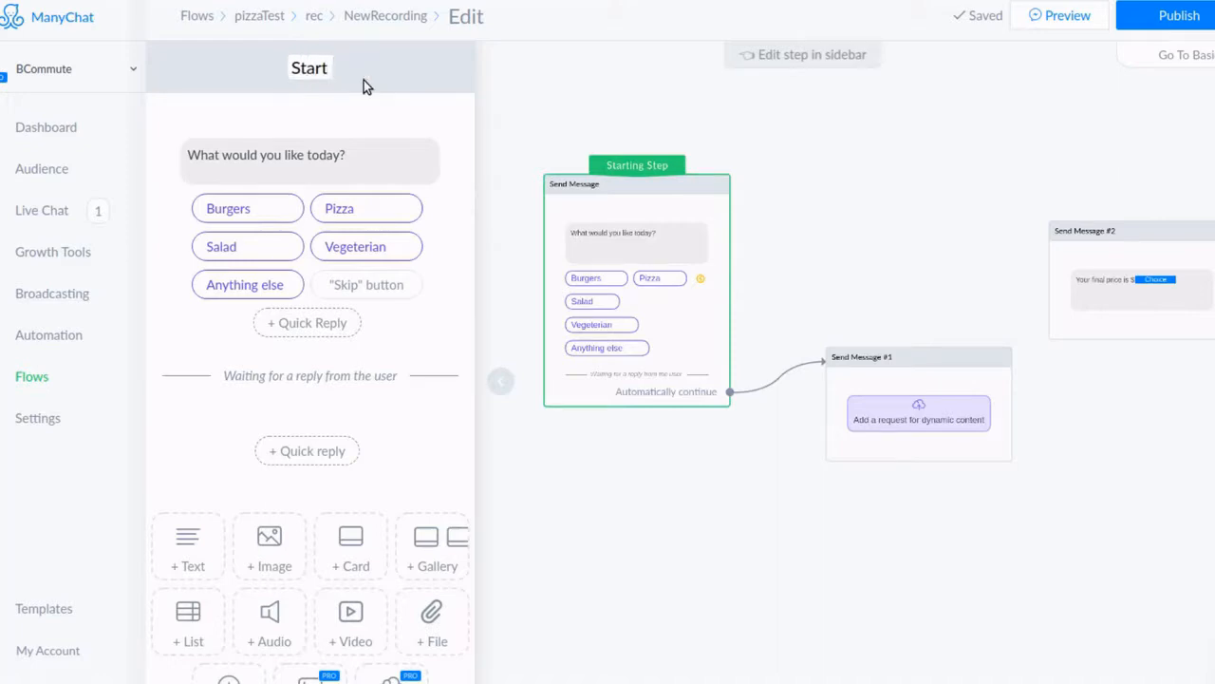
type("Message")
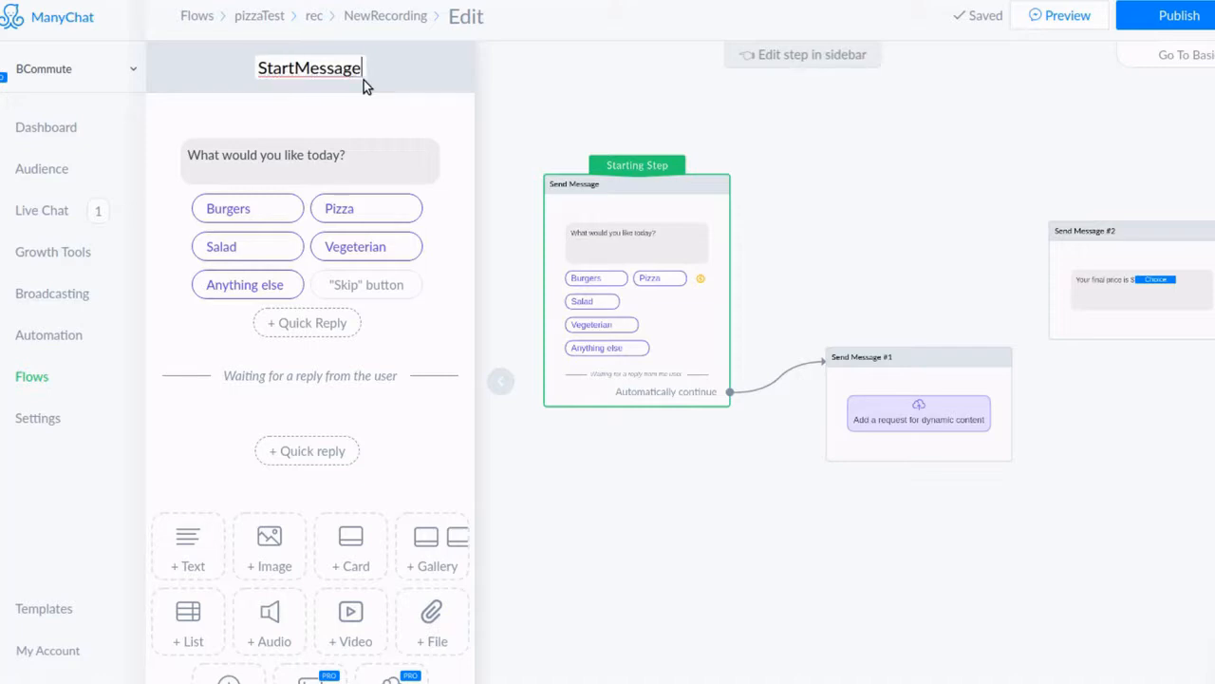
key("Return")
scroll(550, 207, "up", 5)
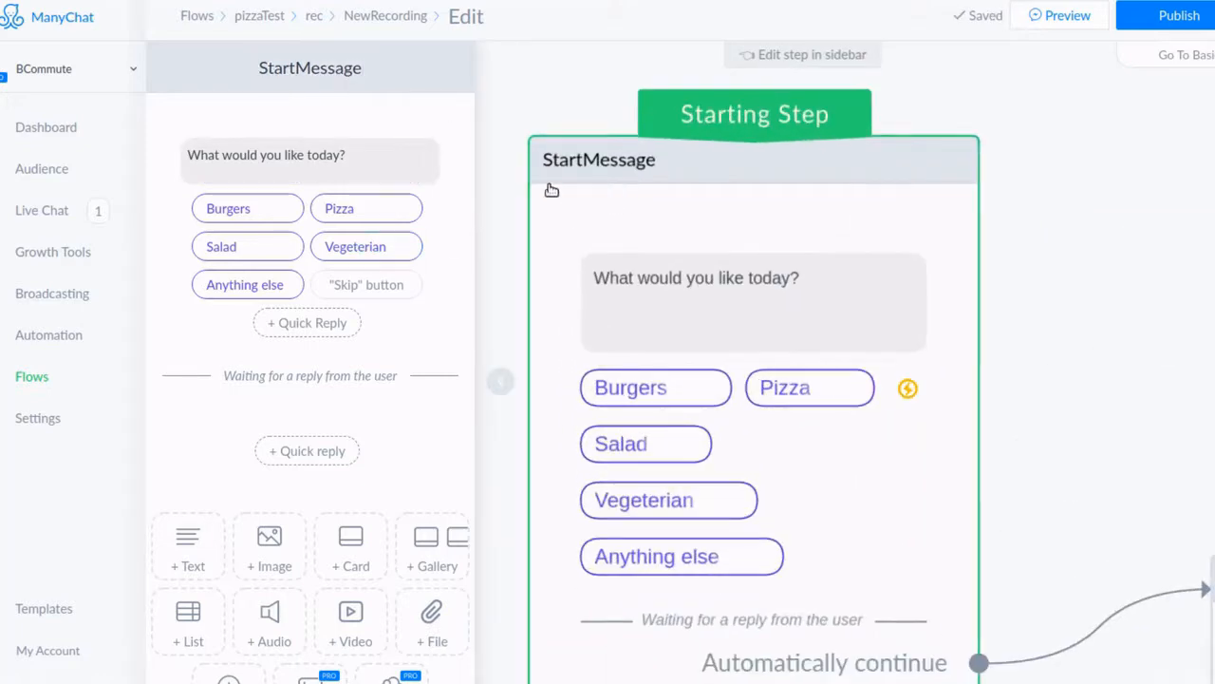
scroll(686, 231, "down", 6)
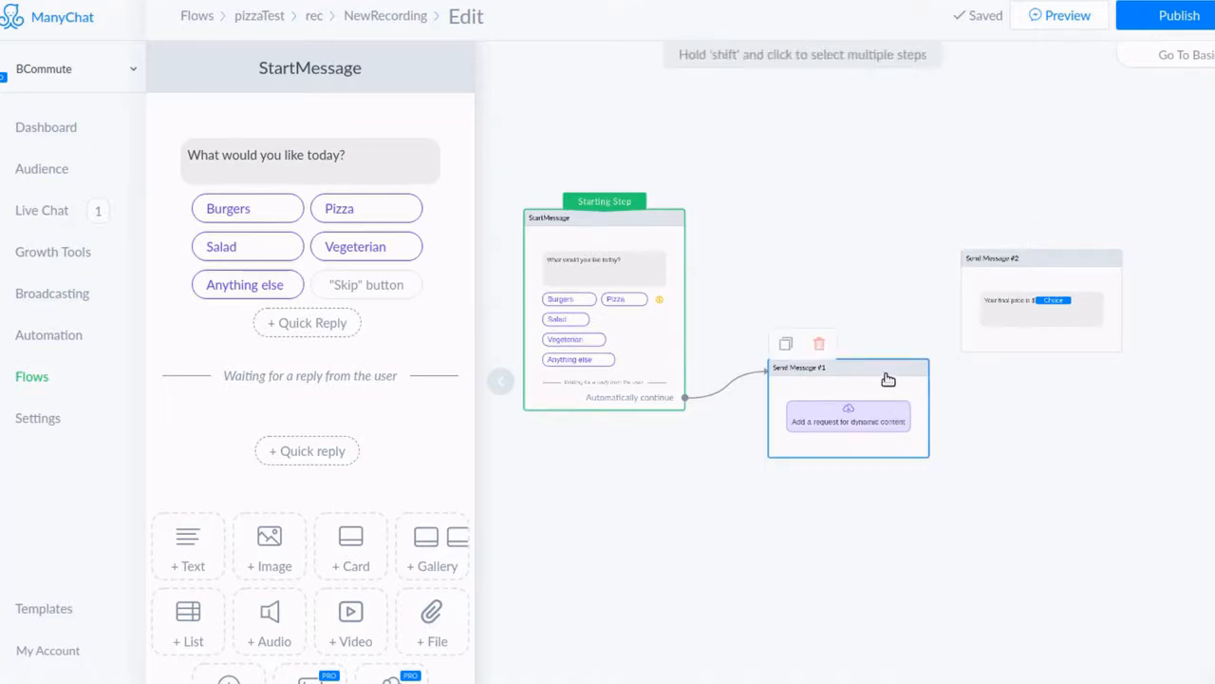
left_click_drag(885, 375, 861, 258)
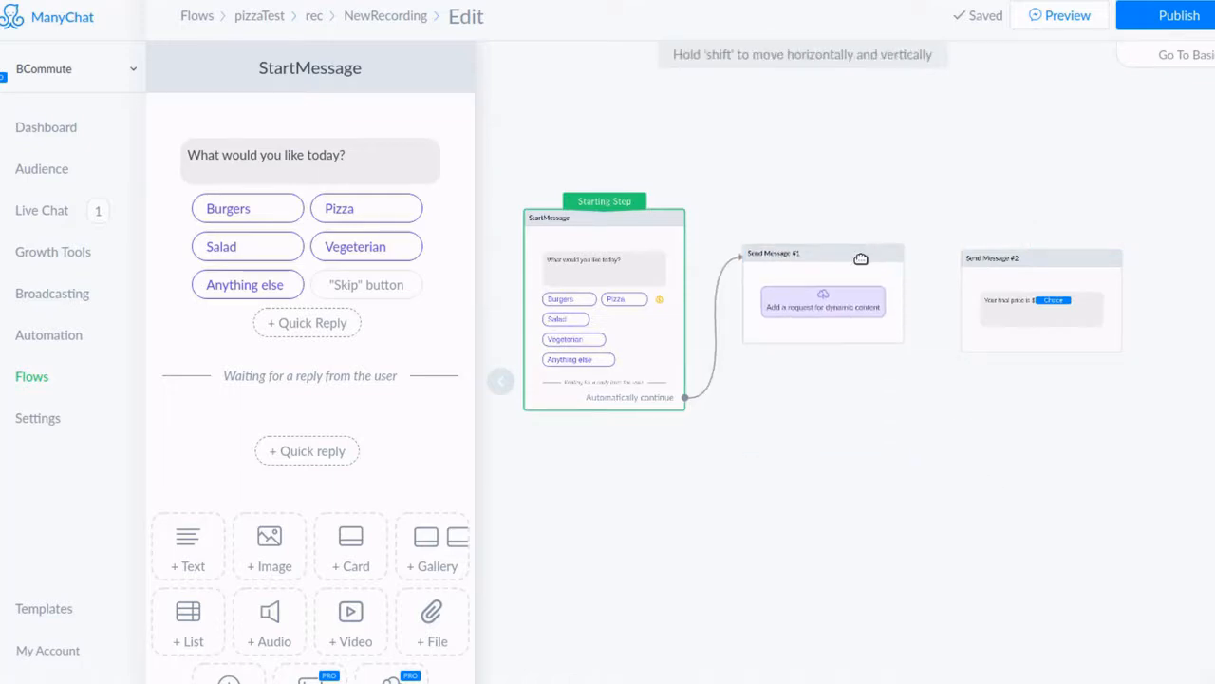
- Rename Send Message #2, which holds the final price text, as "Response"
left_click(1024, 264)
left_click(319, 70)
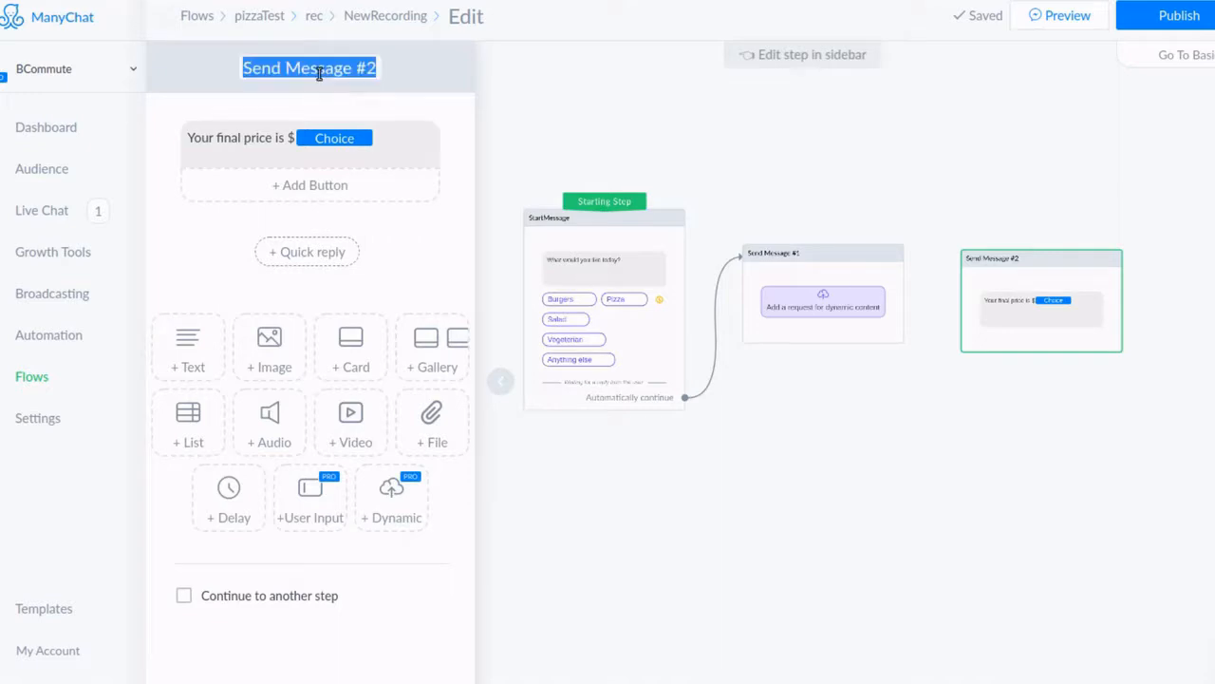
type("Re")
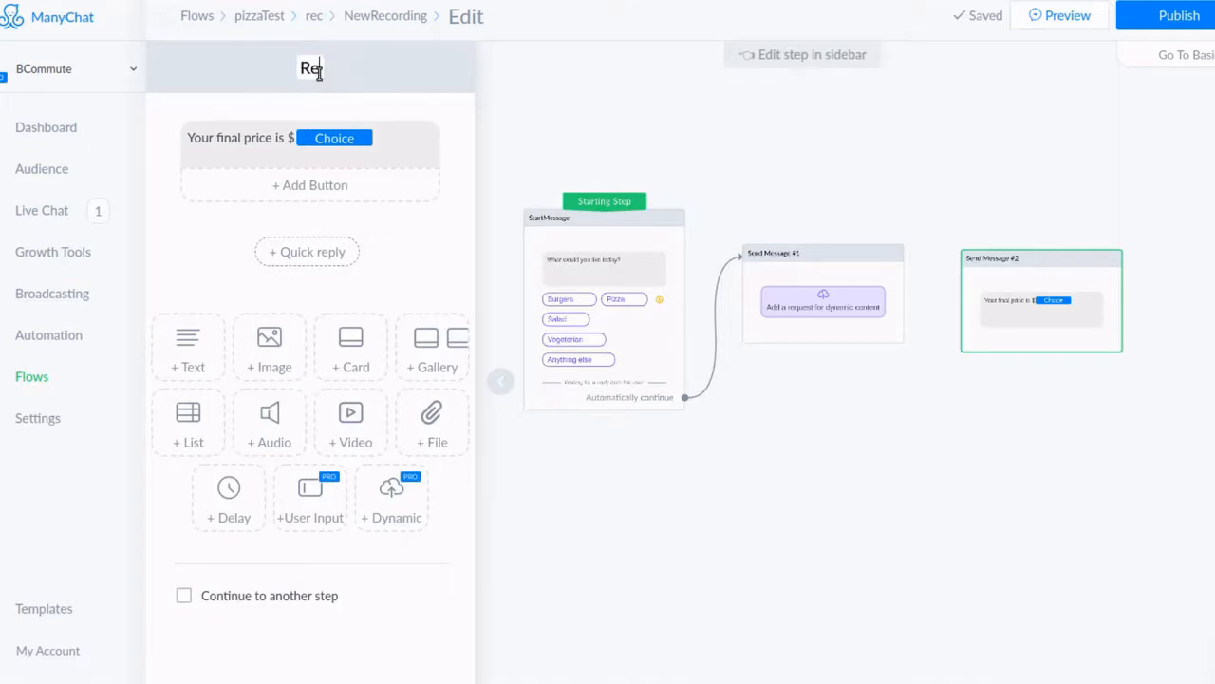
type("spo")
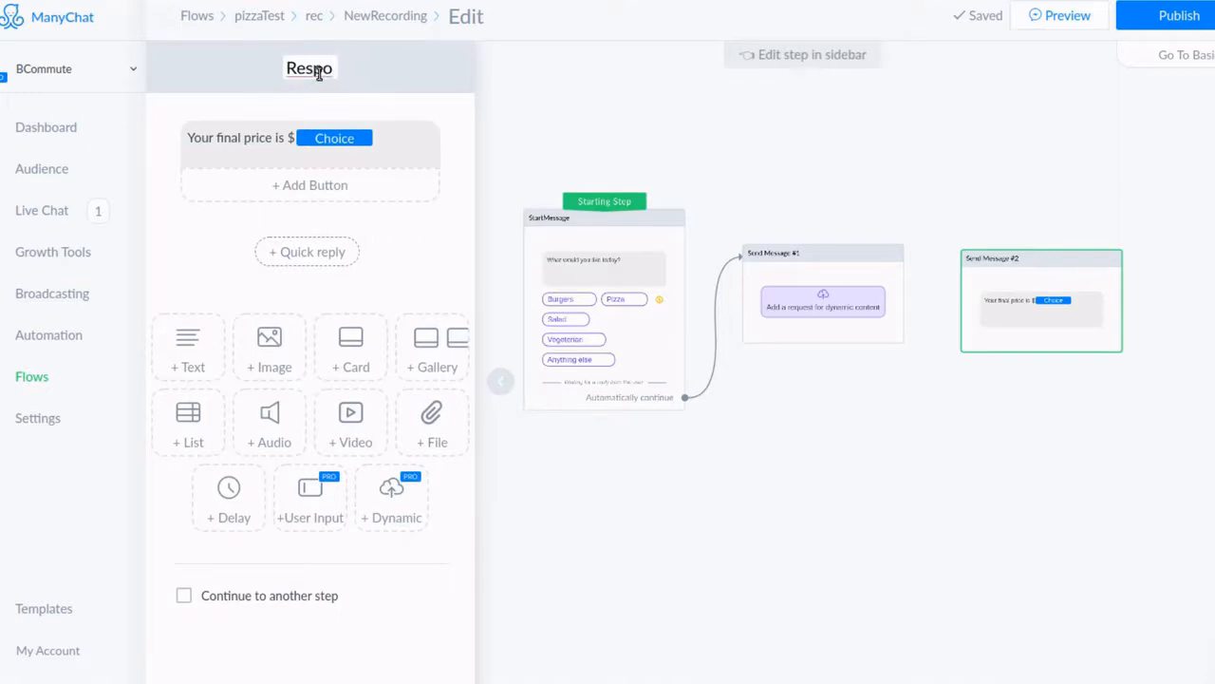
type("nse")
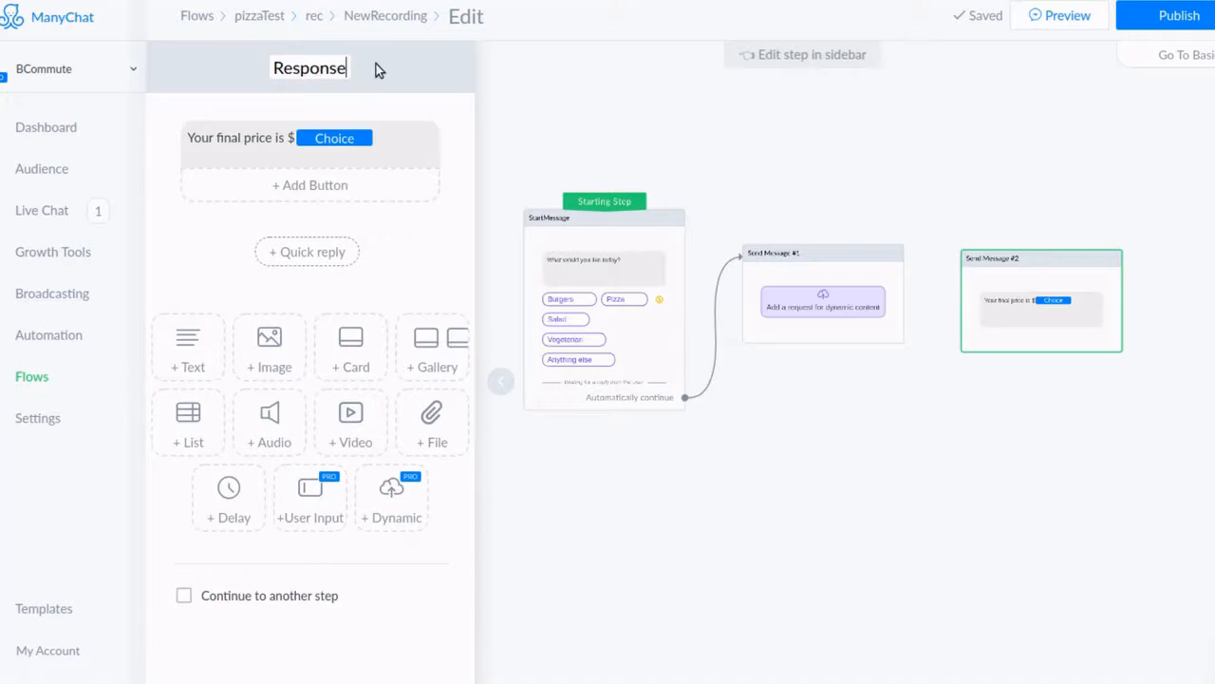
key("Return")
scroll(988, 285, "up", 3)
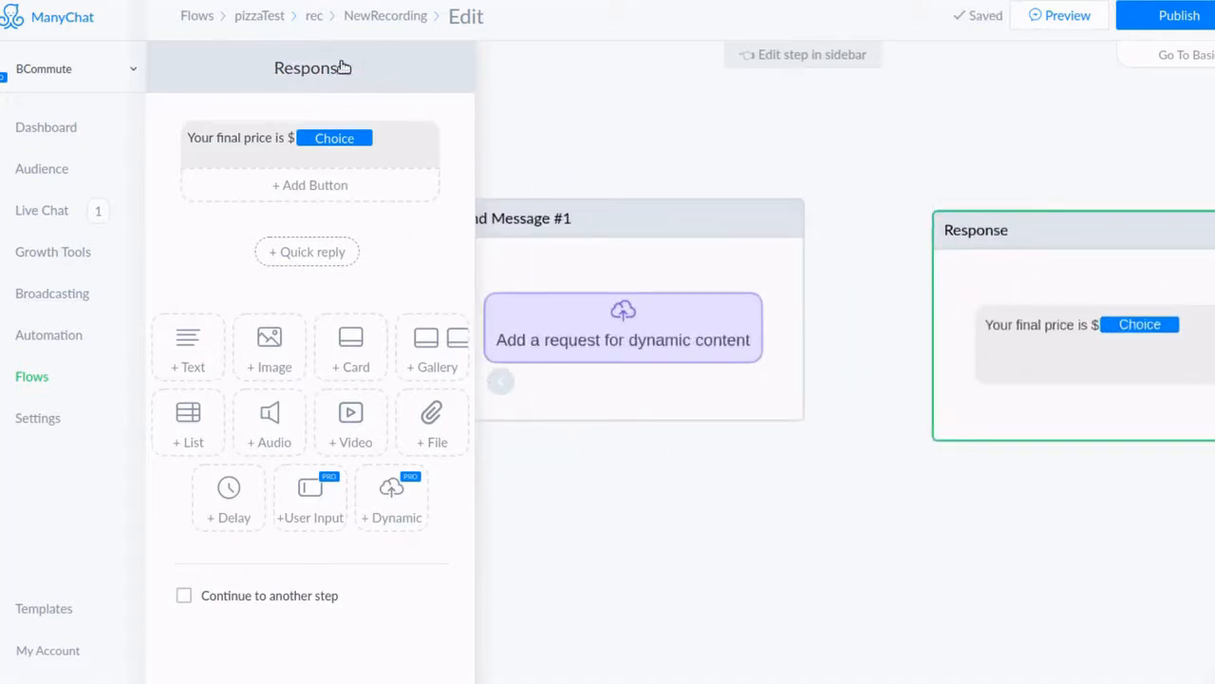
- Move Send Message #1 lower and the Response step higher on the canvas, and deselect the steps
scroll(1066, 339, "down", 5)
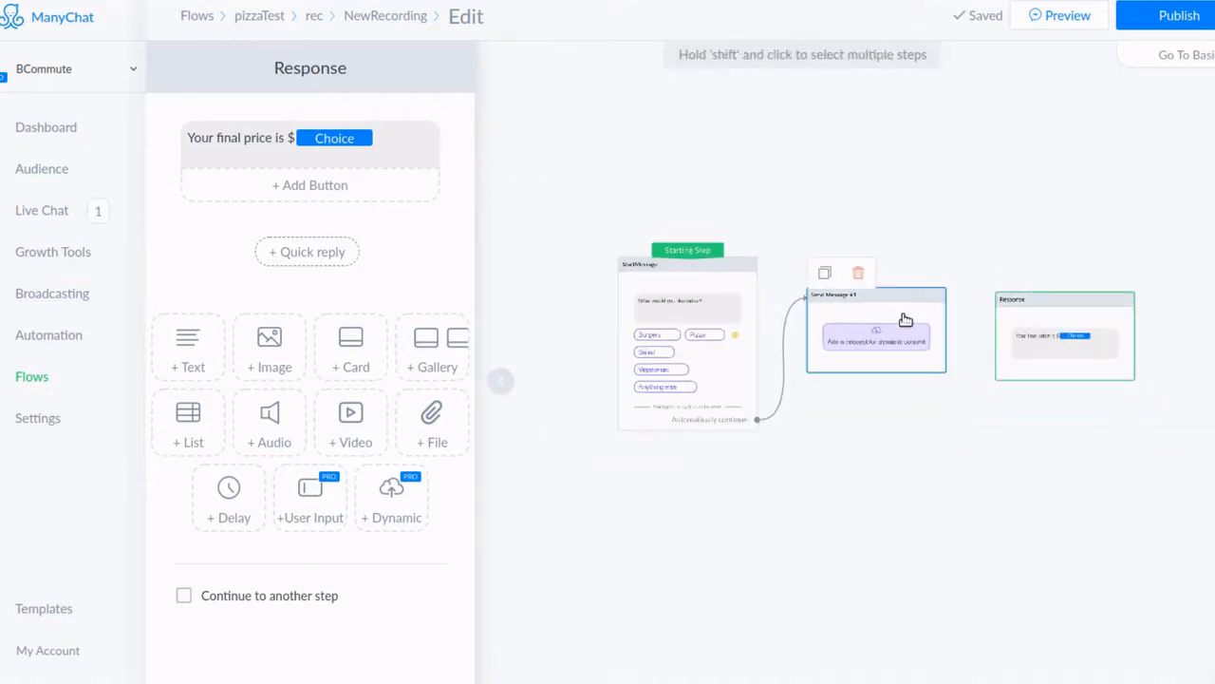
left_click_drag(914, 292, 919, 349)
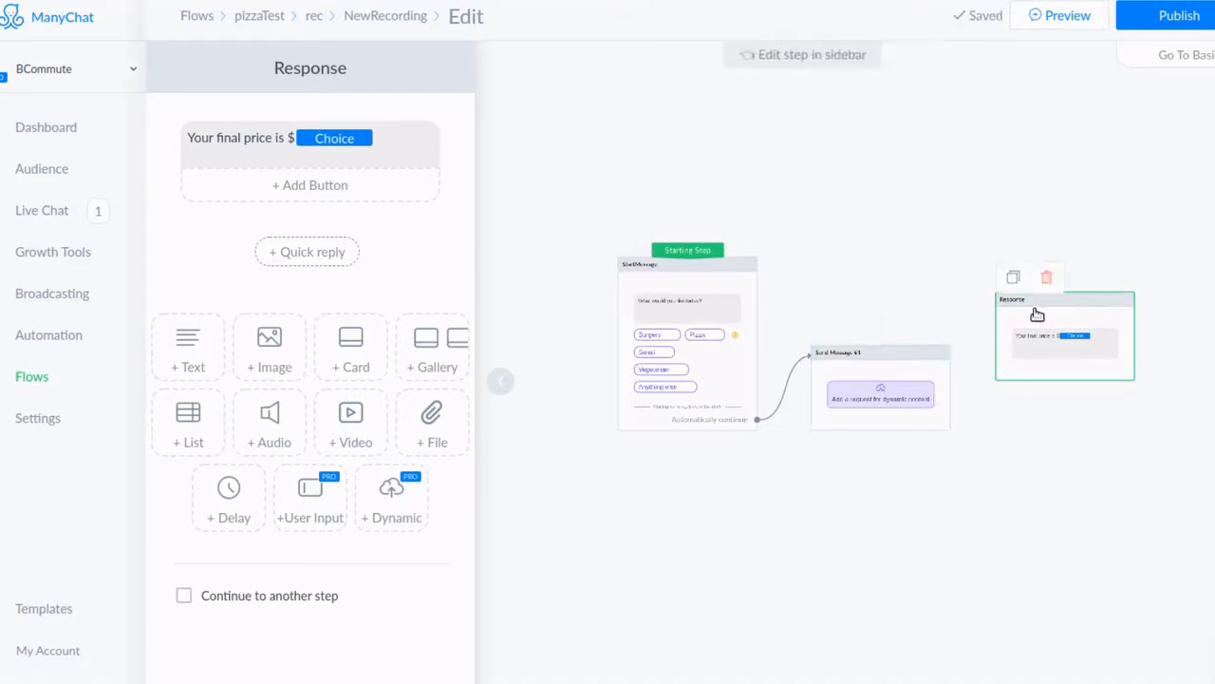
left_click_drag(1092, 306, 1078, 259)
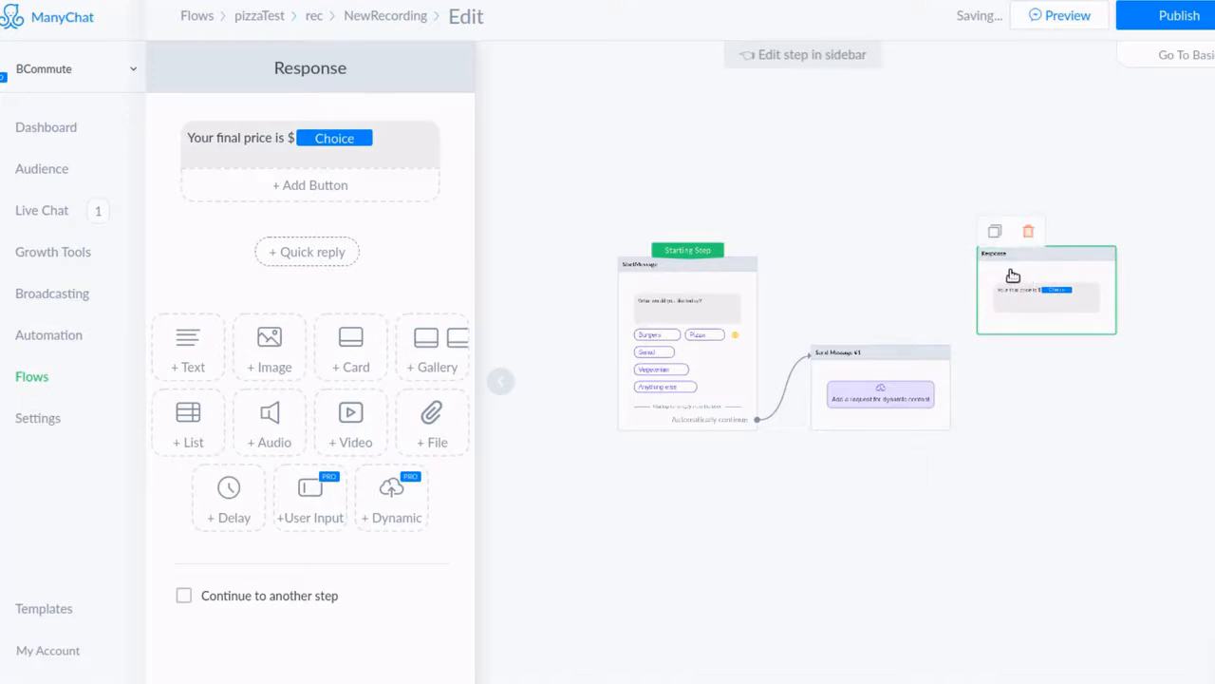
left_click(996, 413)
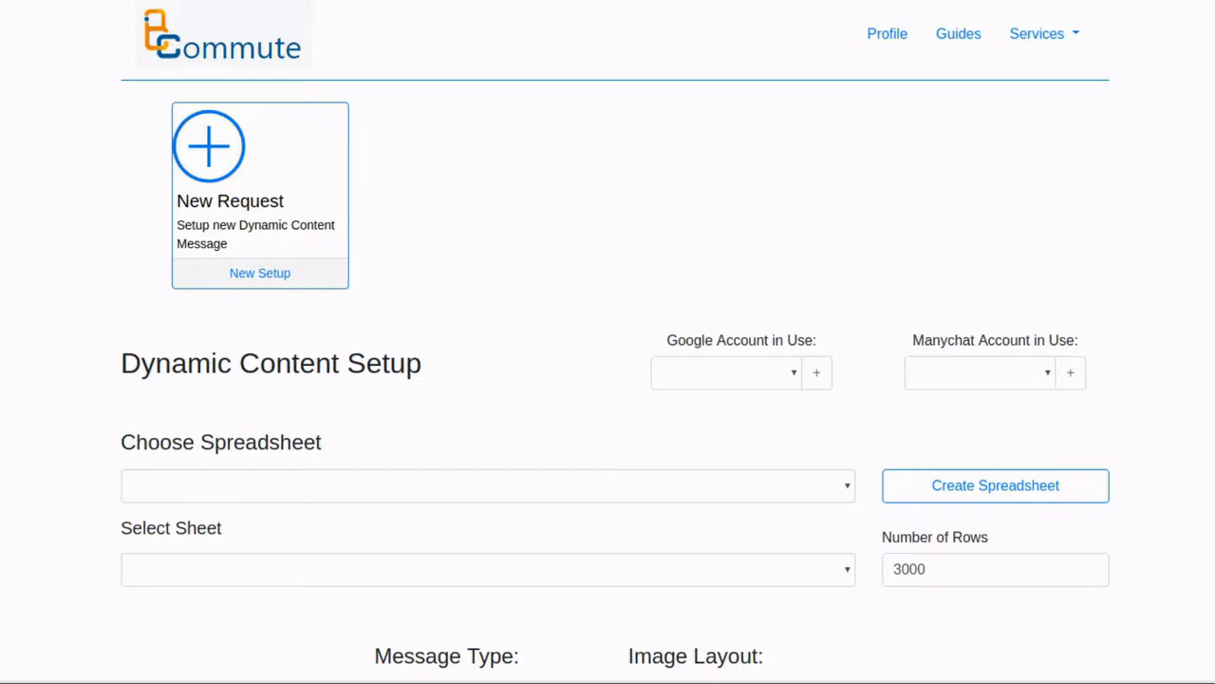
- Switch to BCommute's Dynamic Content Setup page and create a new request named "Educ"
left_click(719, 372)
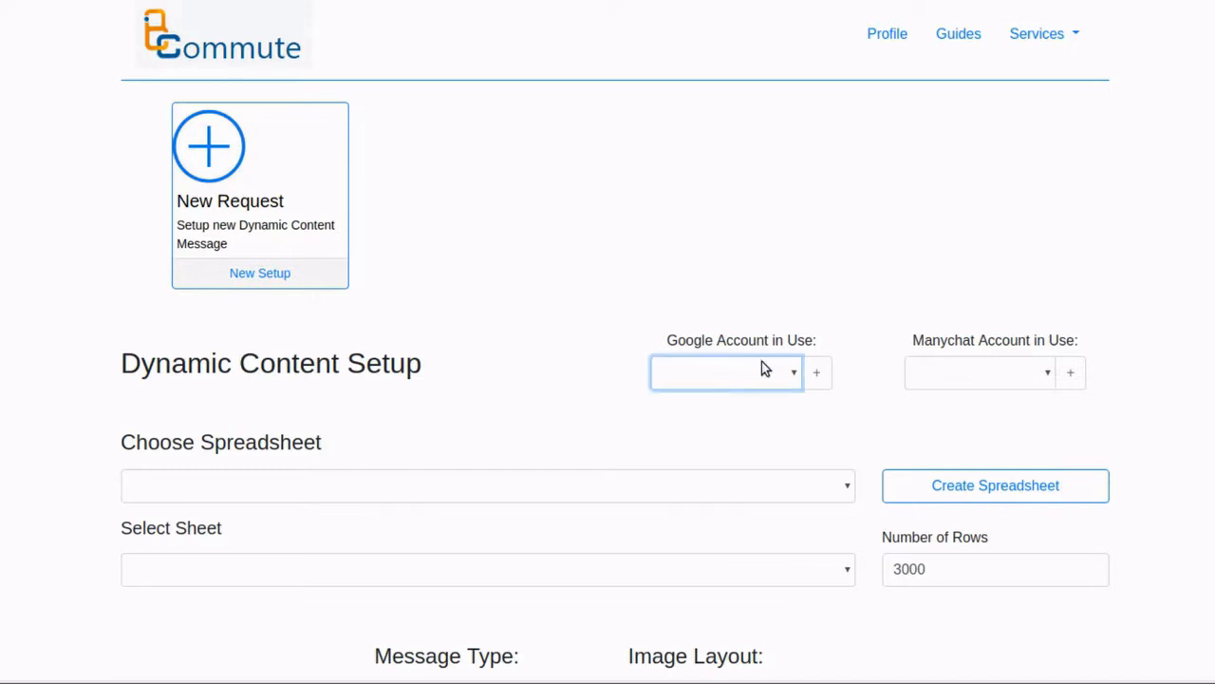
left_click(245, 274)
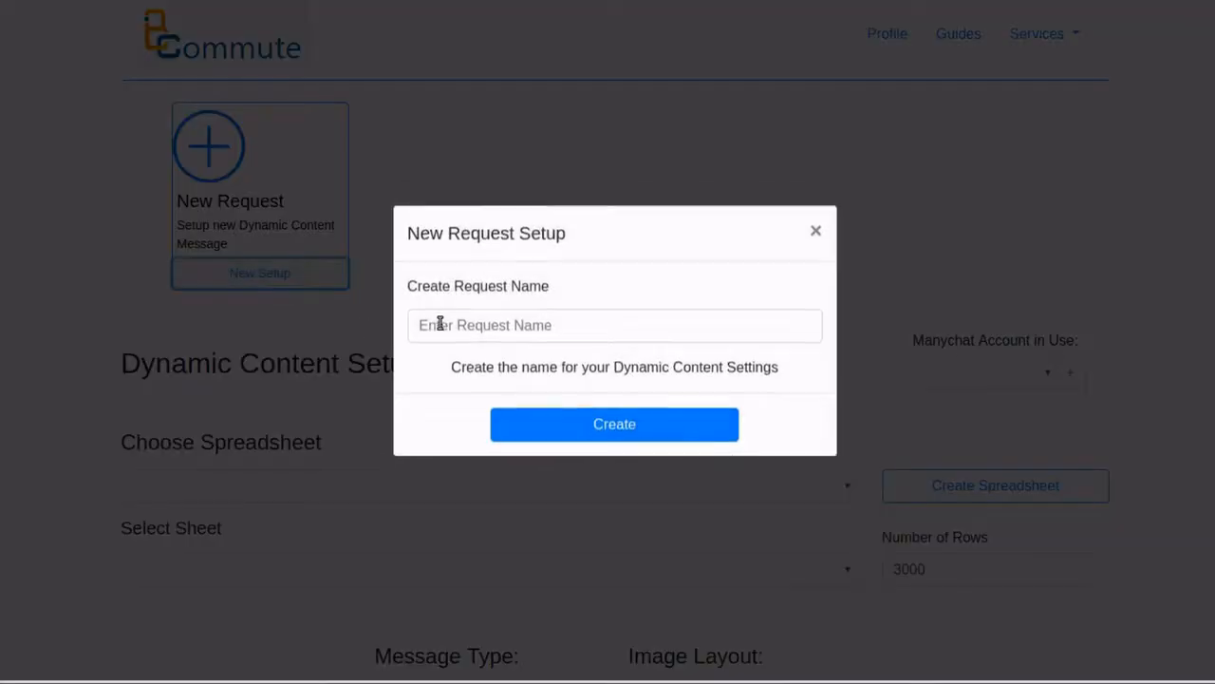
left_click(511, 325)
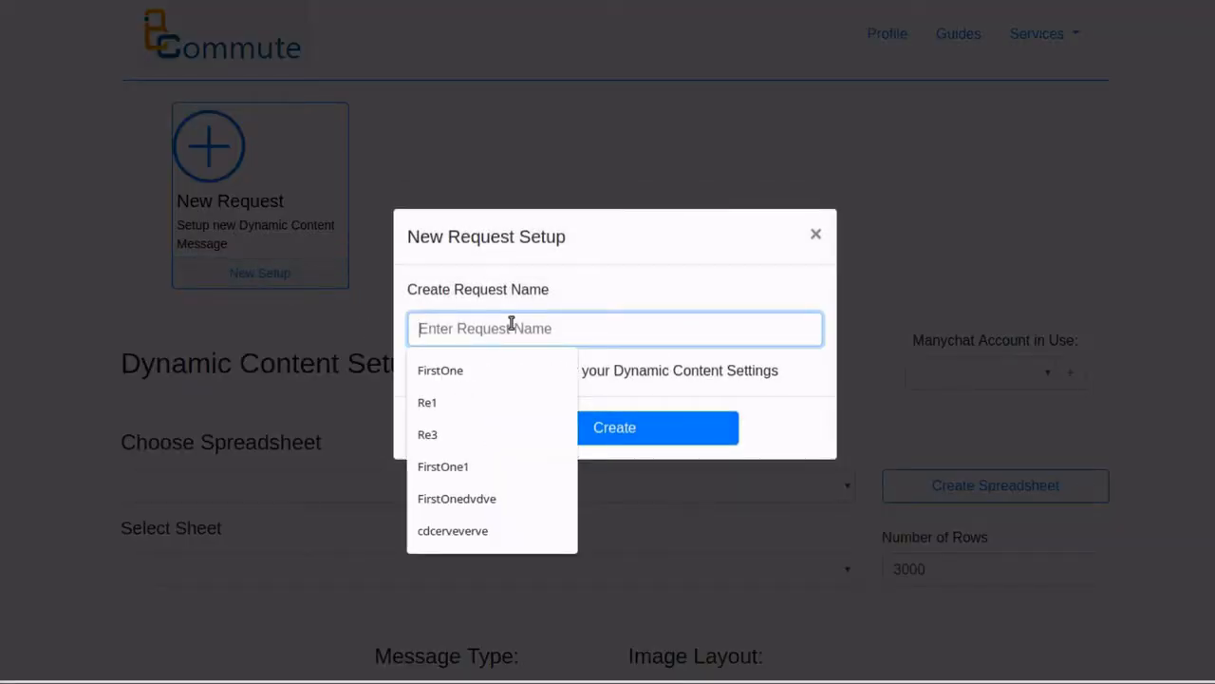
type("Educ")
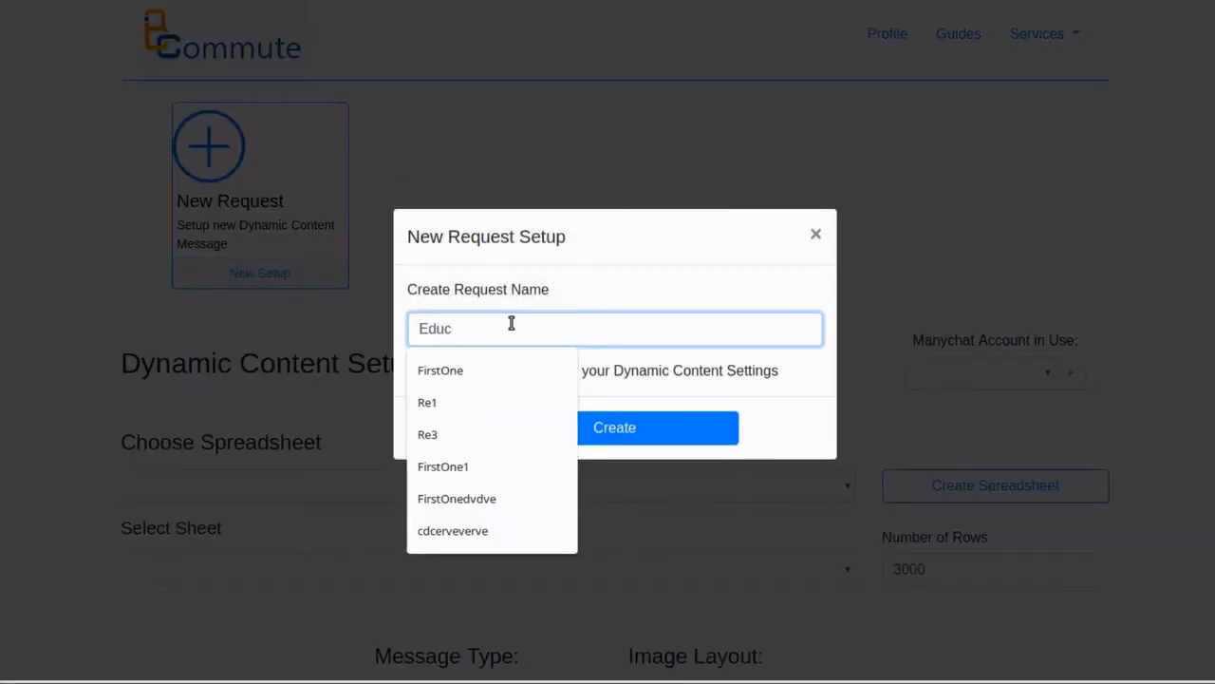
left_click(643, 428)
left_click_drag(140, 362, 228, 362)
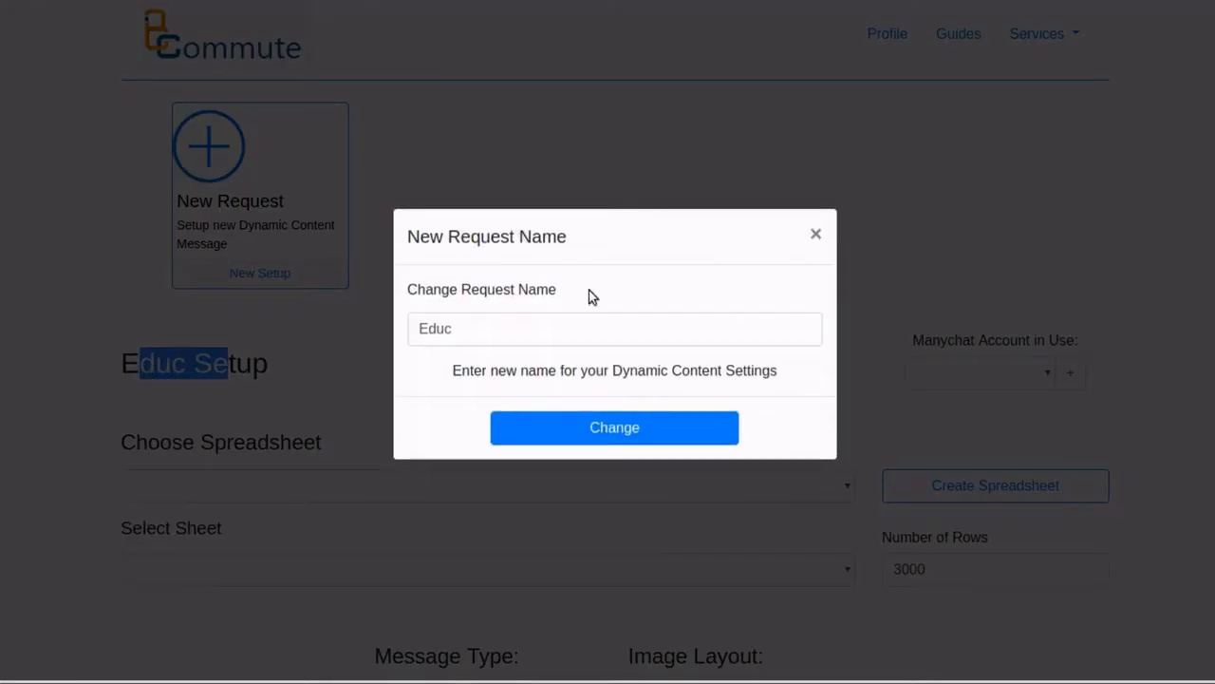
left_click(814, 238)
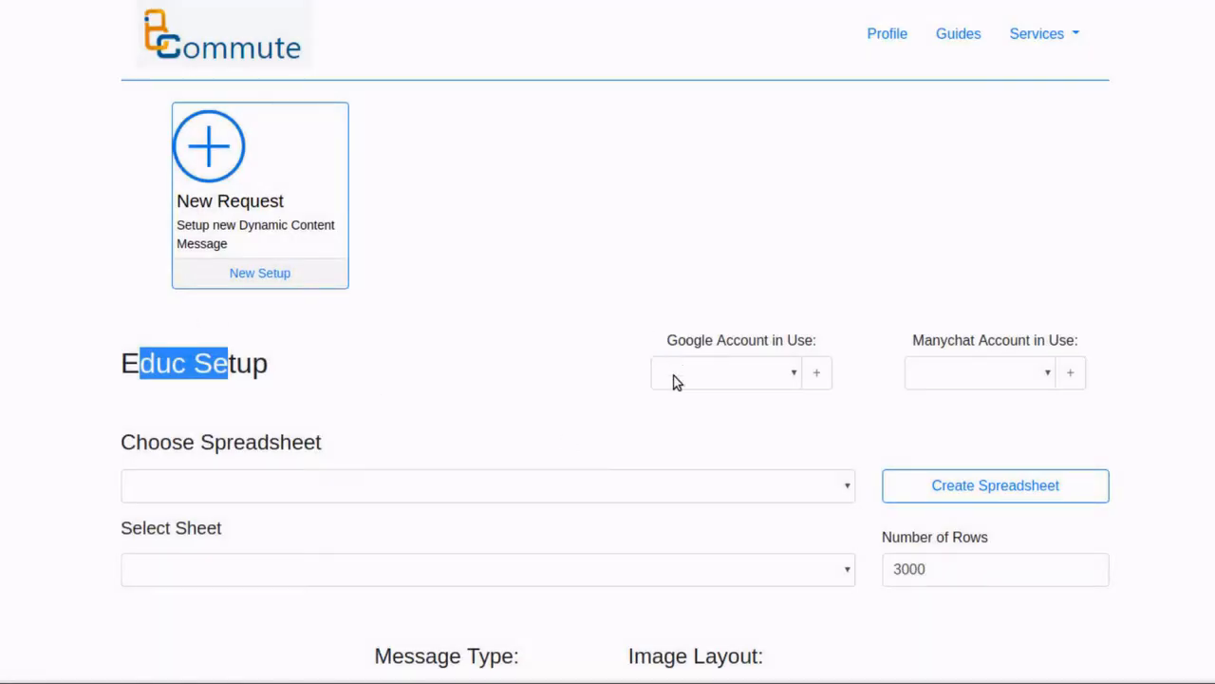
- Set the Educ request's Google account to the BCommute test account and its Manychat account to Edu
left_click(765, 374)
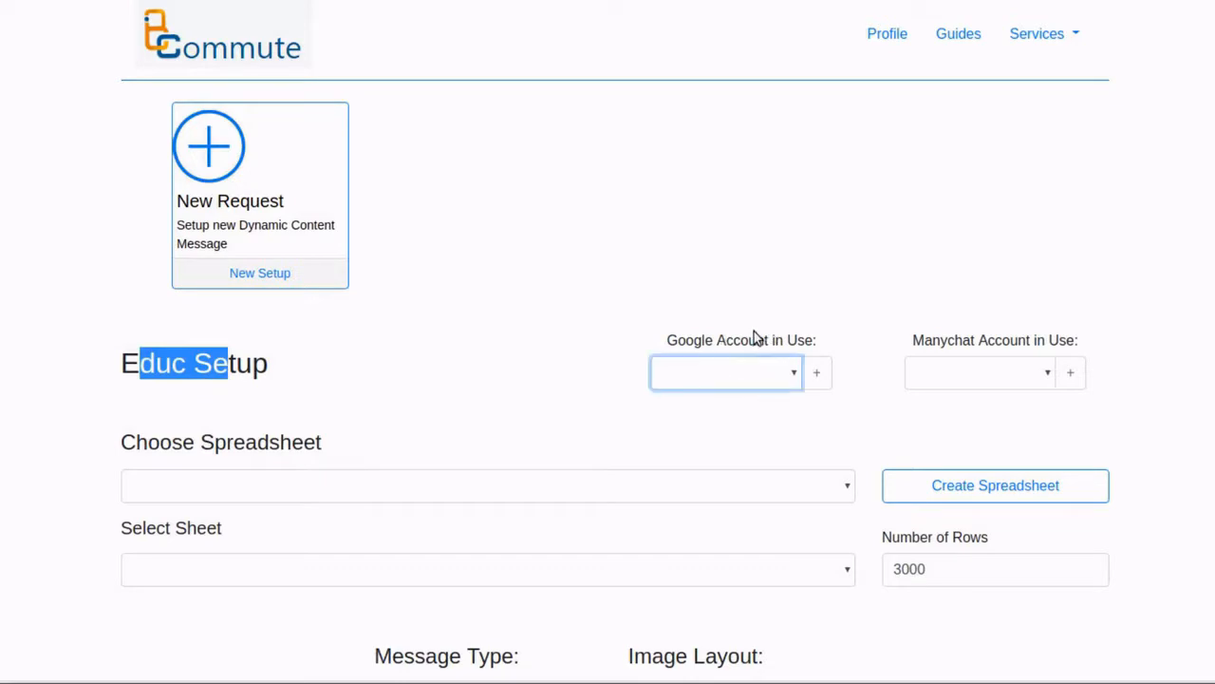
left_click(756, 400)
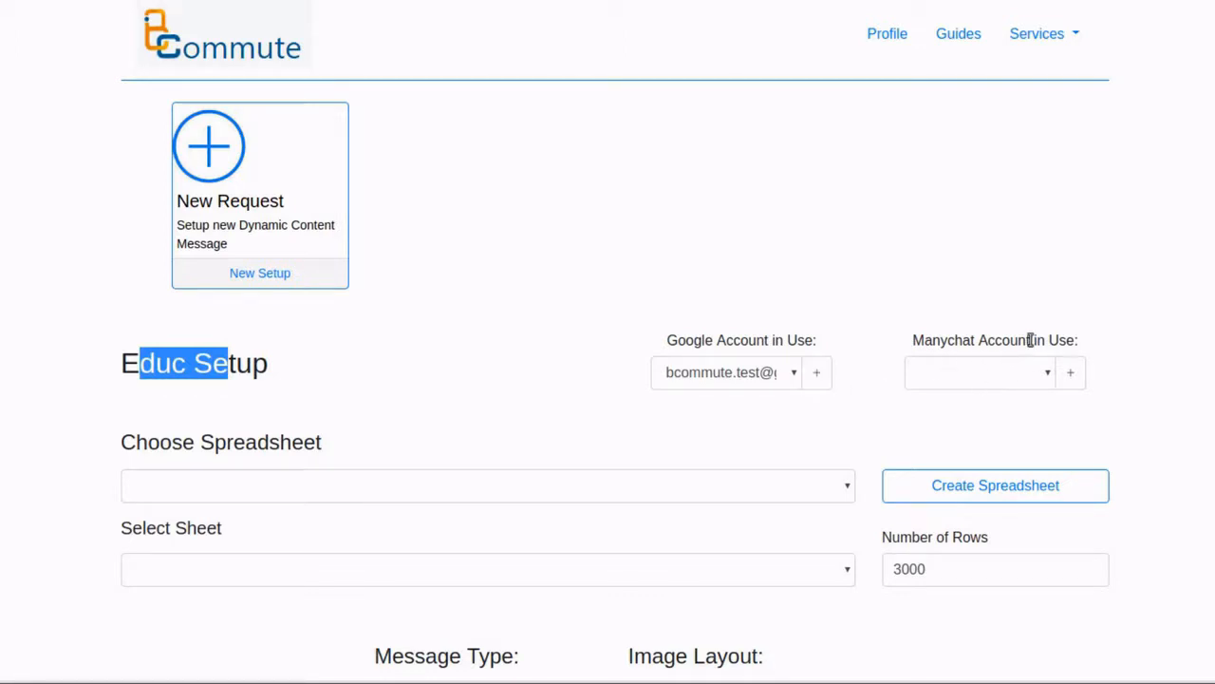
left_click(1026, 384)
left_click(1016, 403)
left_click(811, 439)
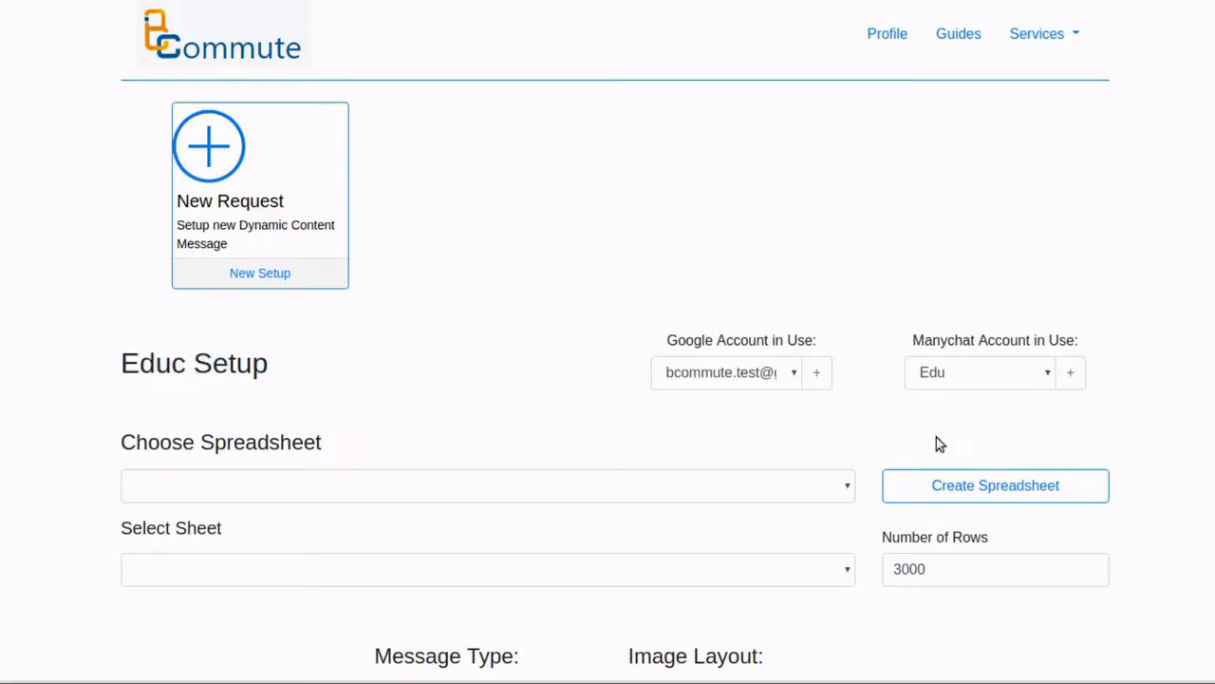
- Choose the [1.] Education spreadsheet and its Sheet1 as the data source for the Educ request
scroll(552, 396, "down", 1)
left_click(440, 393)
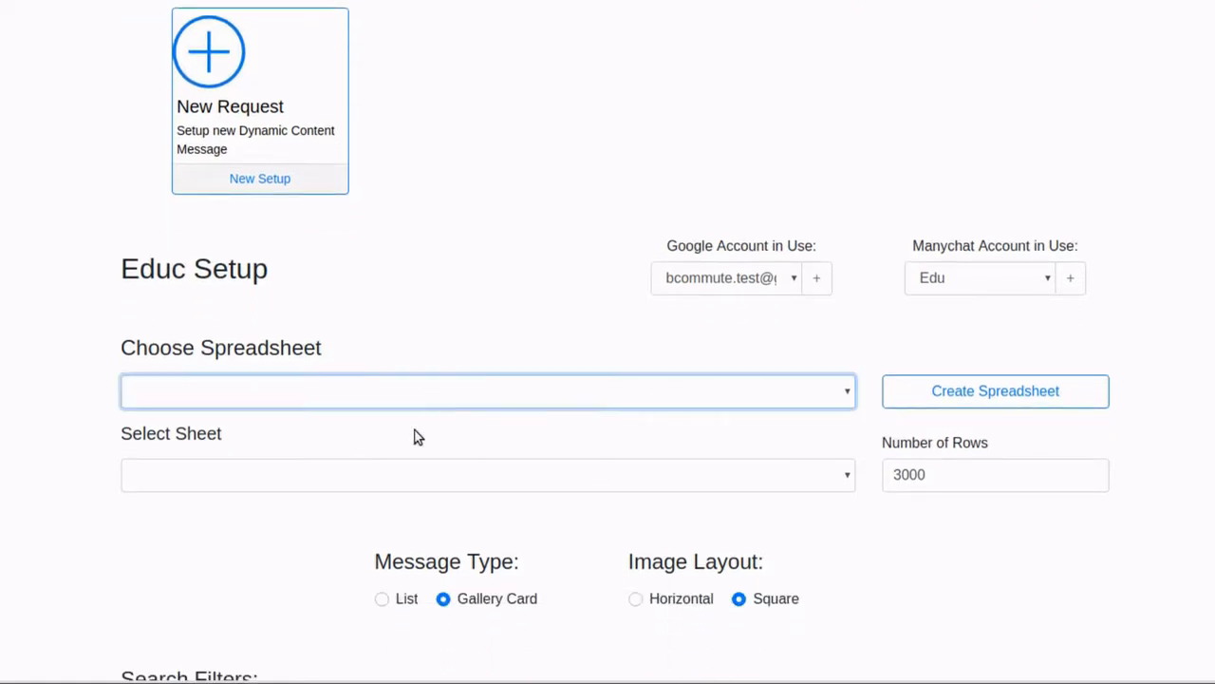
left_click(371, 403)
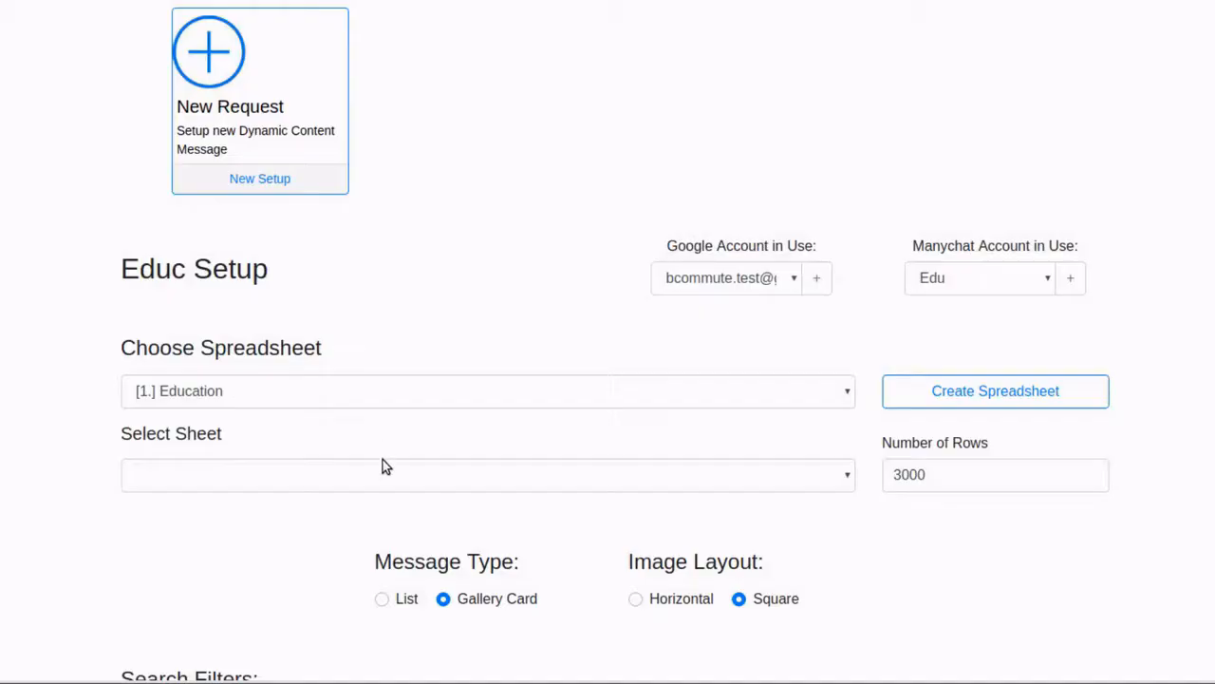
left_click(382, 467)
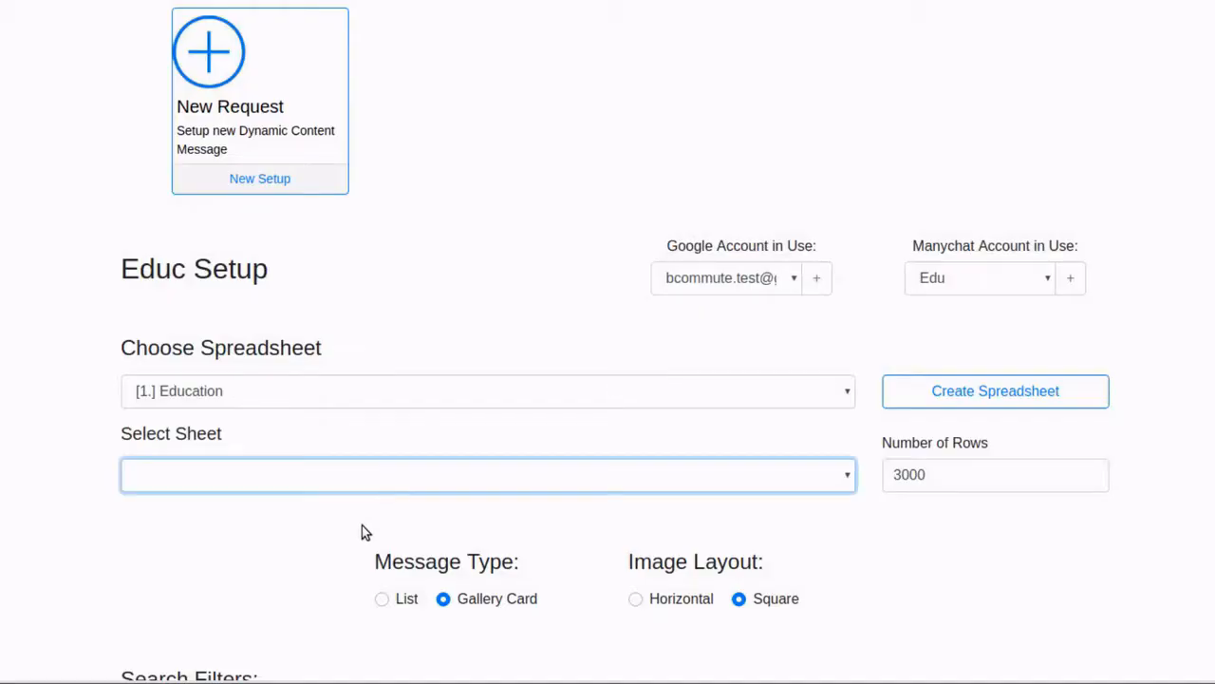
left_click(362, 526)
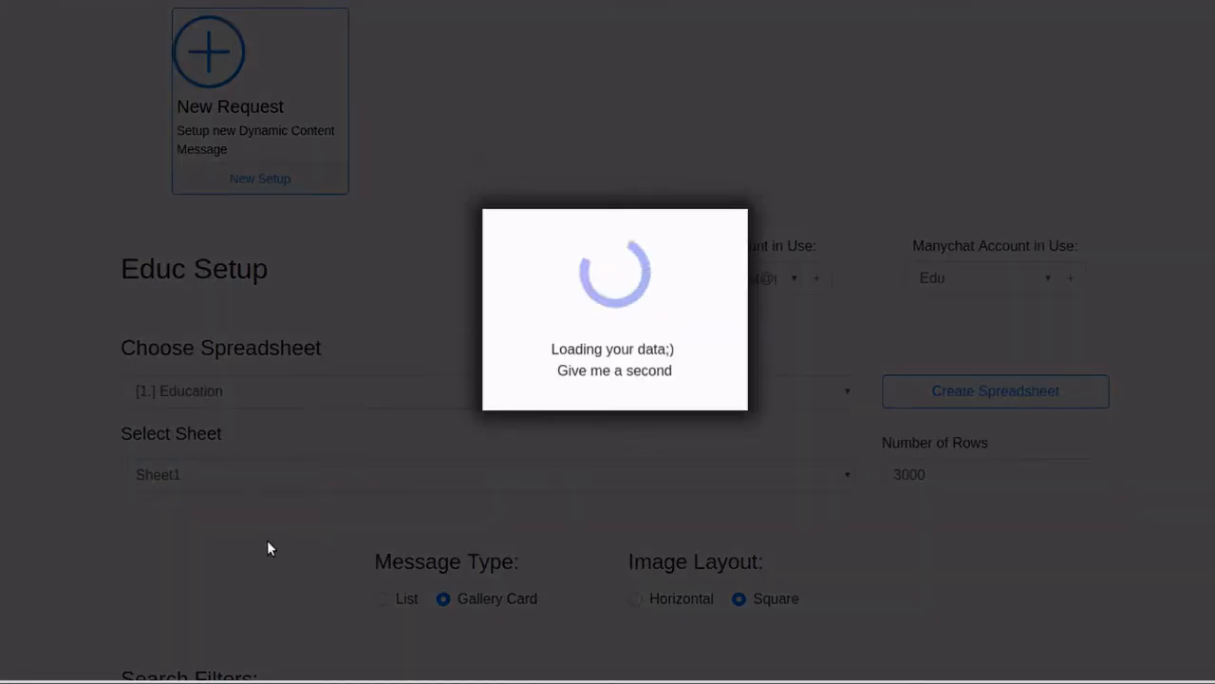
- Review the Message Type and Image Layout options, keeping Gallery Card and Square selected
scroll(266, 541, "down", 3)
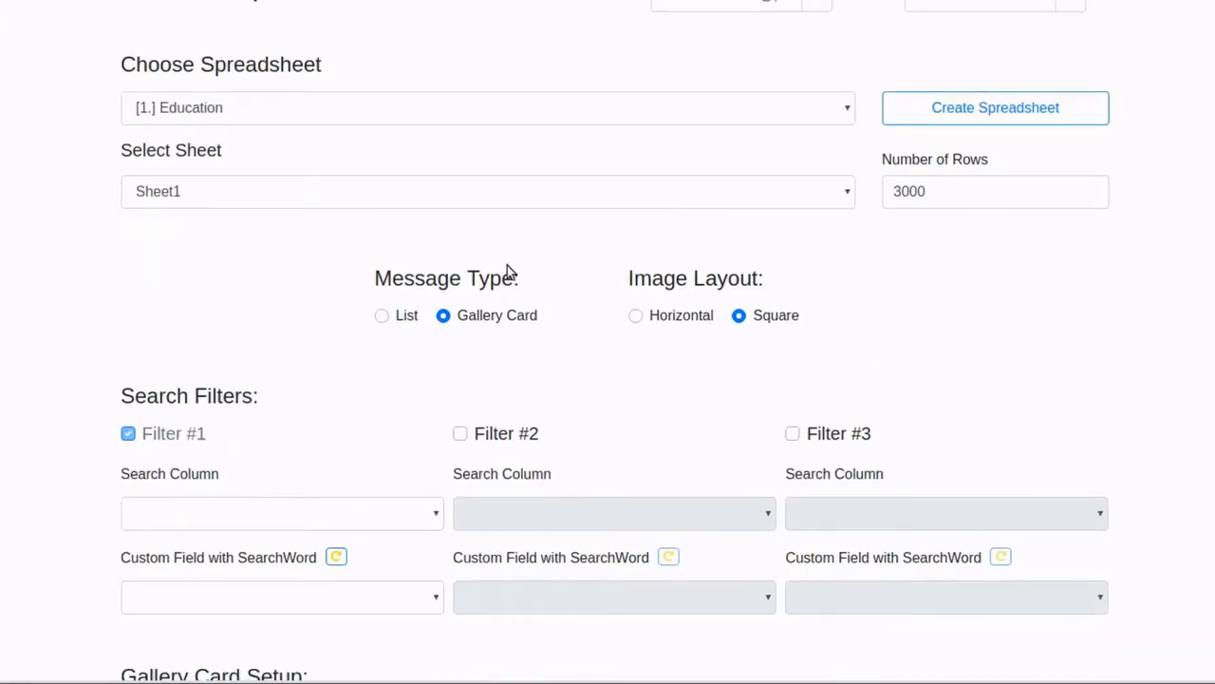
left_click_drag(361, 285, 557, 283)
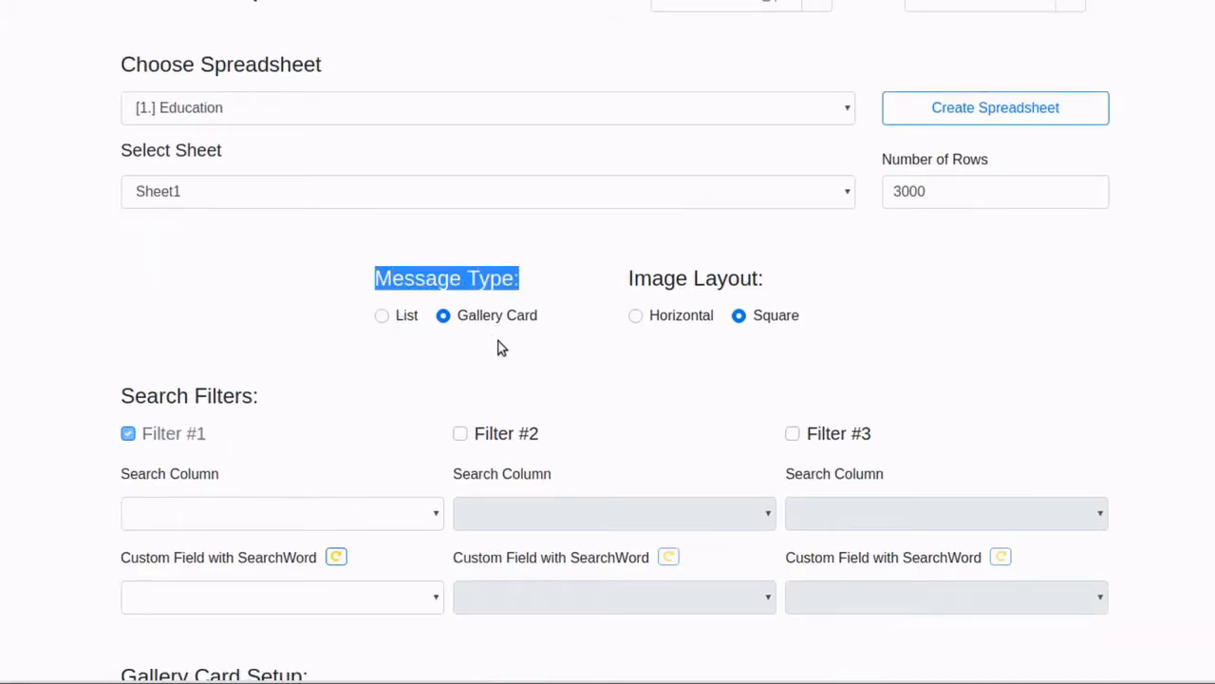
left_click(554, 329)
left_click_drag(492, 317, 529, 338)
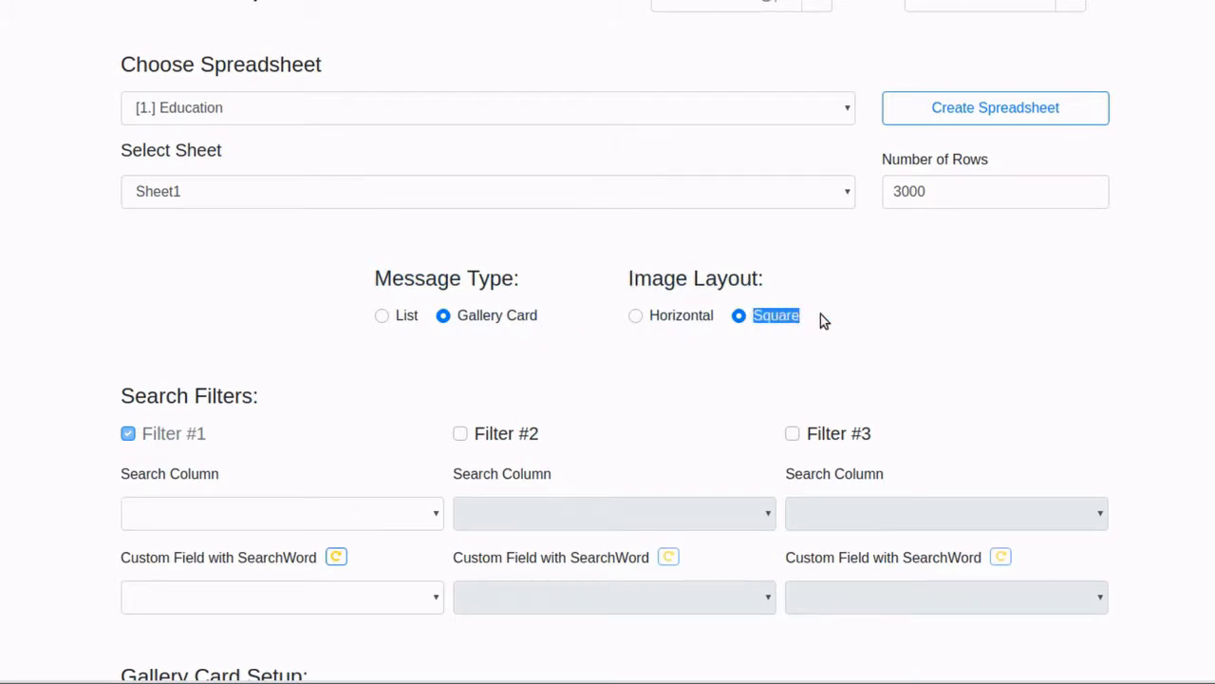
scroll(303, 313, "down", 2)
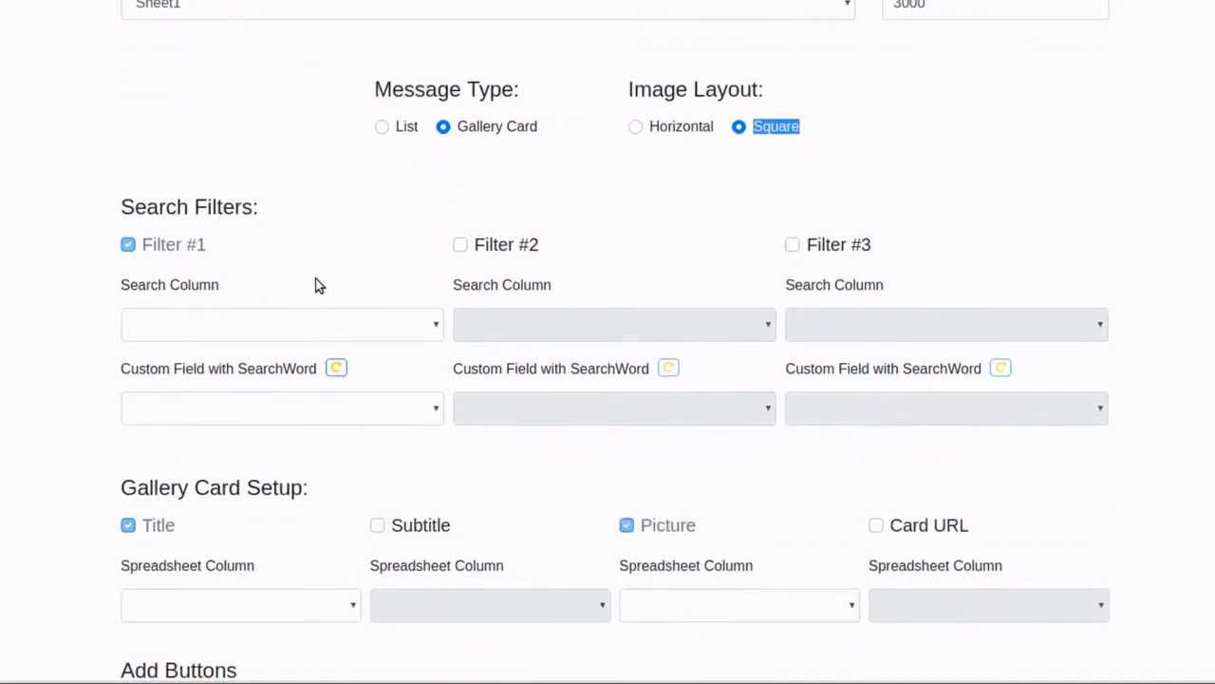
left_click(636, 128)
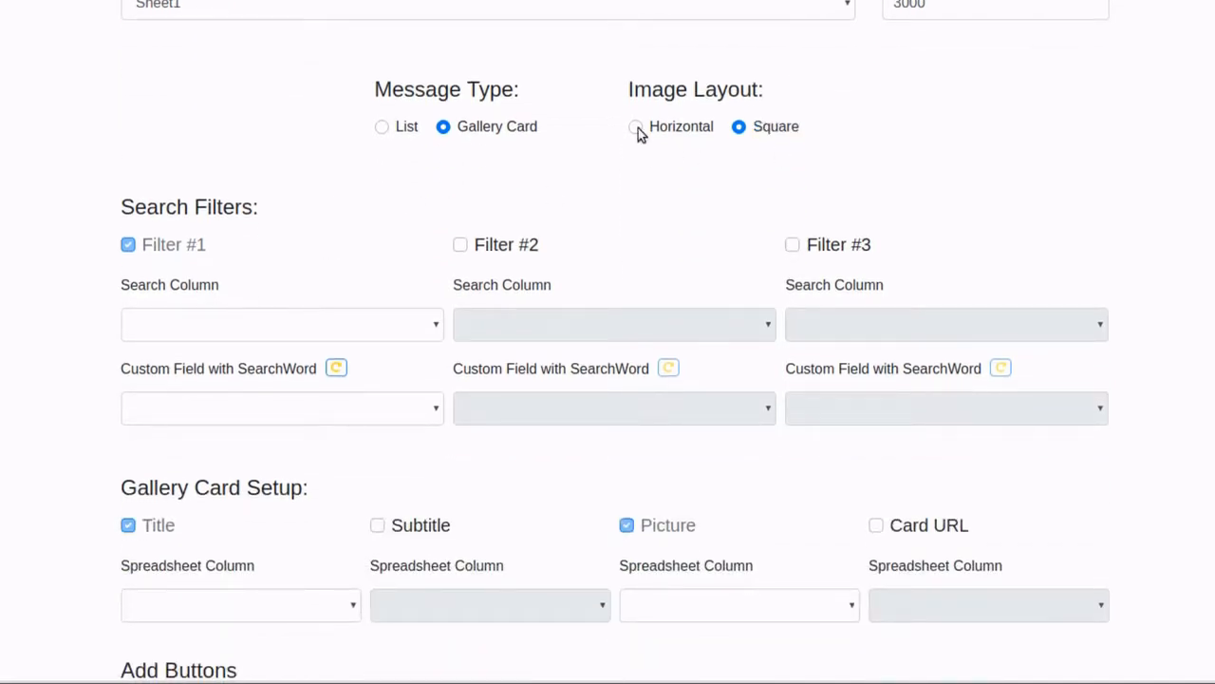
left_click(781, 127)
- Check the FoodType column in the Google sheet and set Filter #1 to search column B: [FoodType] with the custom field ChoiceMade
scroll(122, 181, "down", 1)
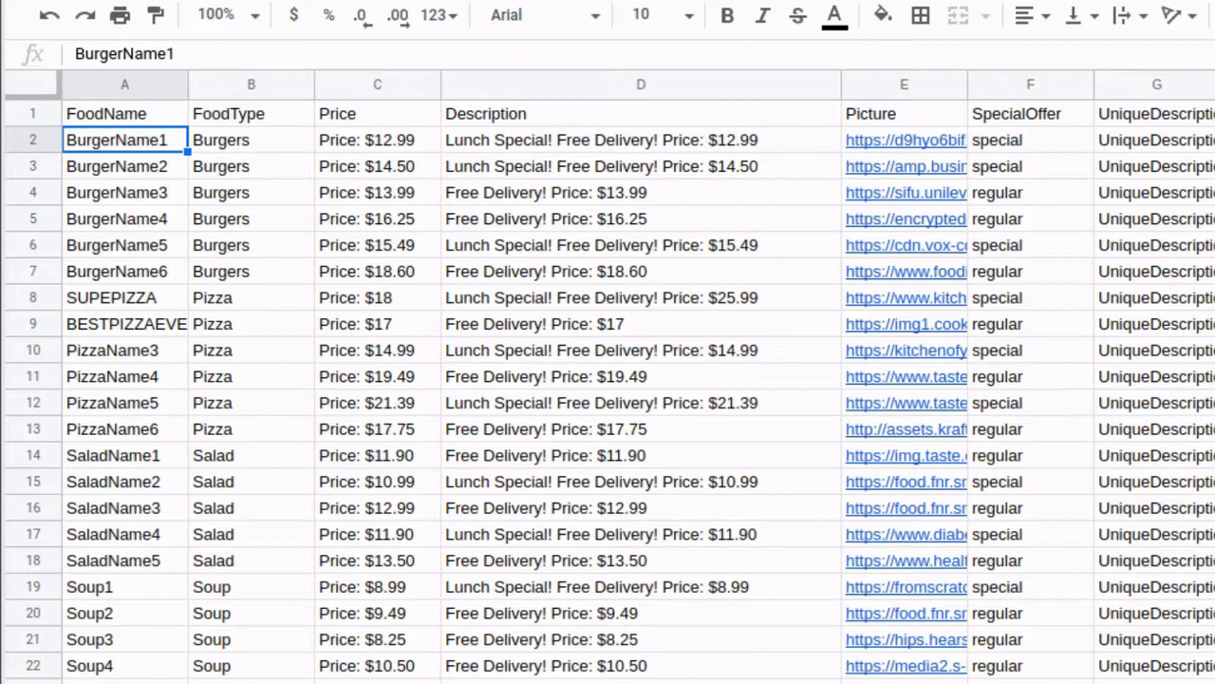
left_click(236, 140)
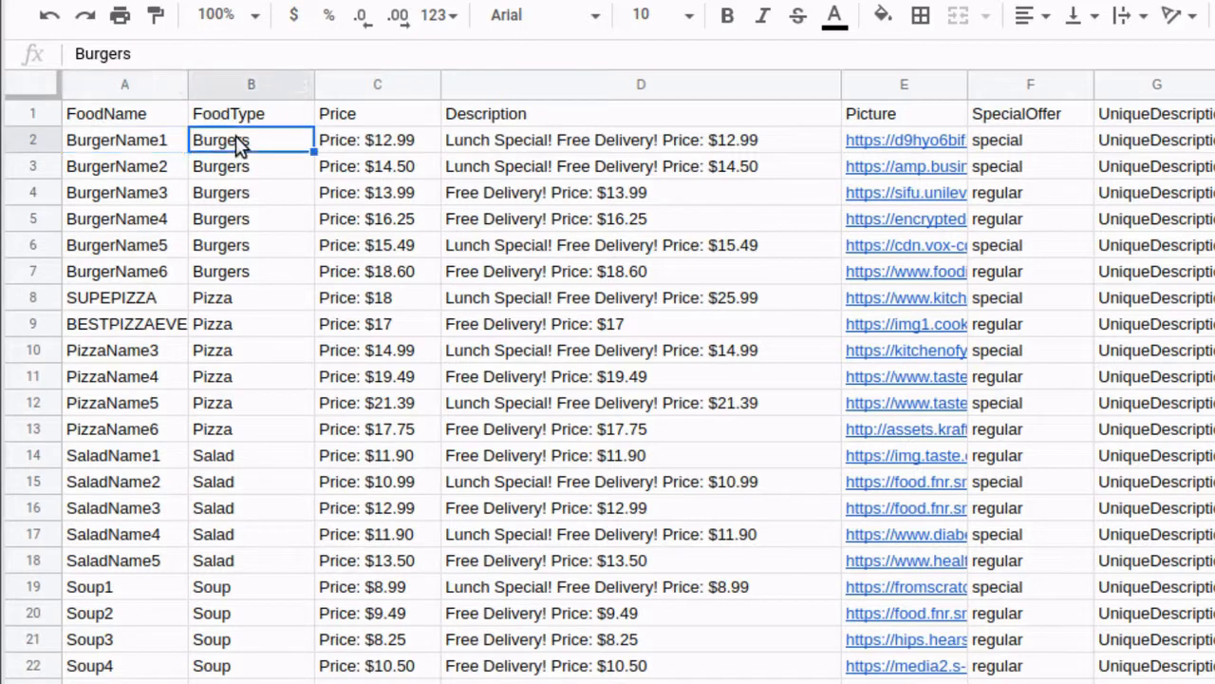
left_click_drag(275, 112, 253, 617)
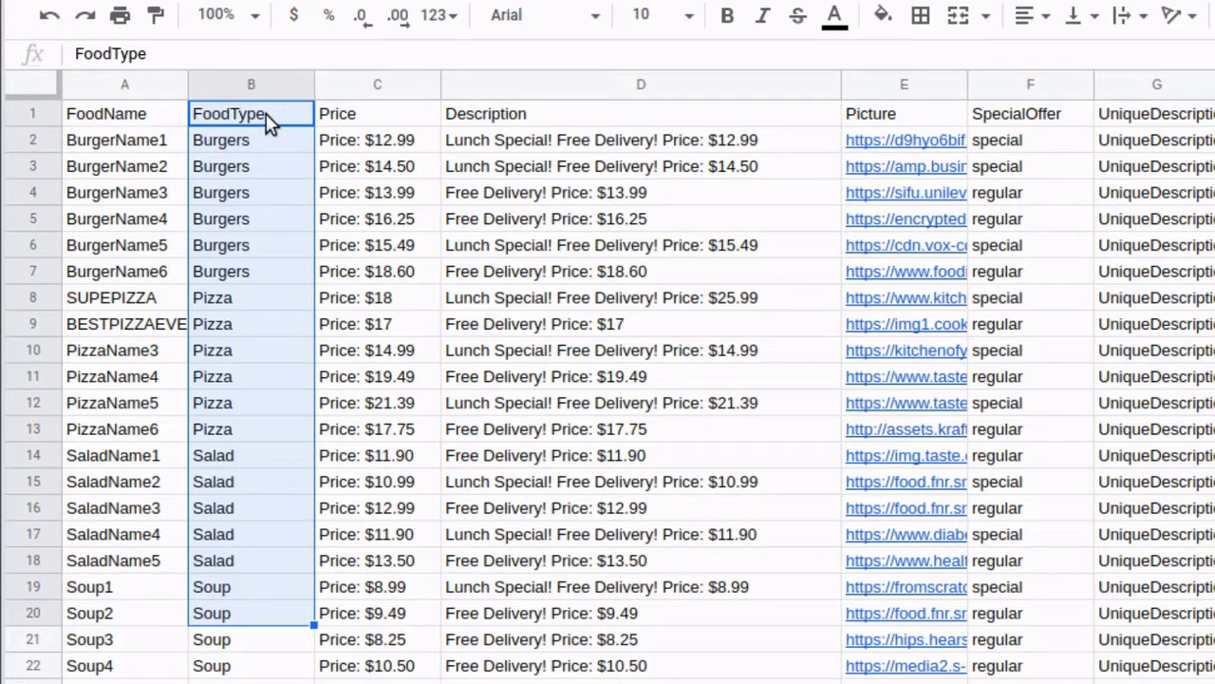
left_click(258, 298)
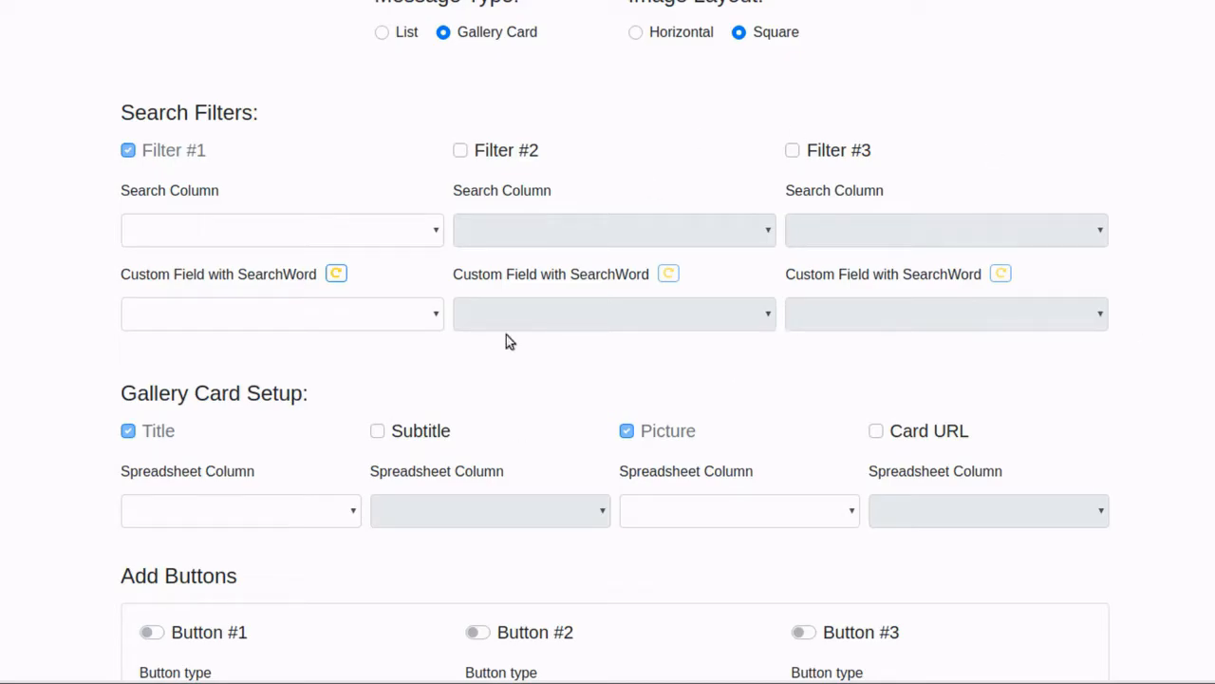
left_click(267, 232)
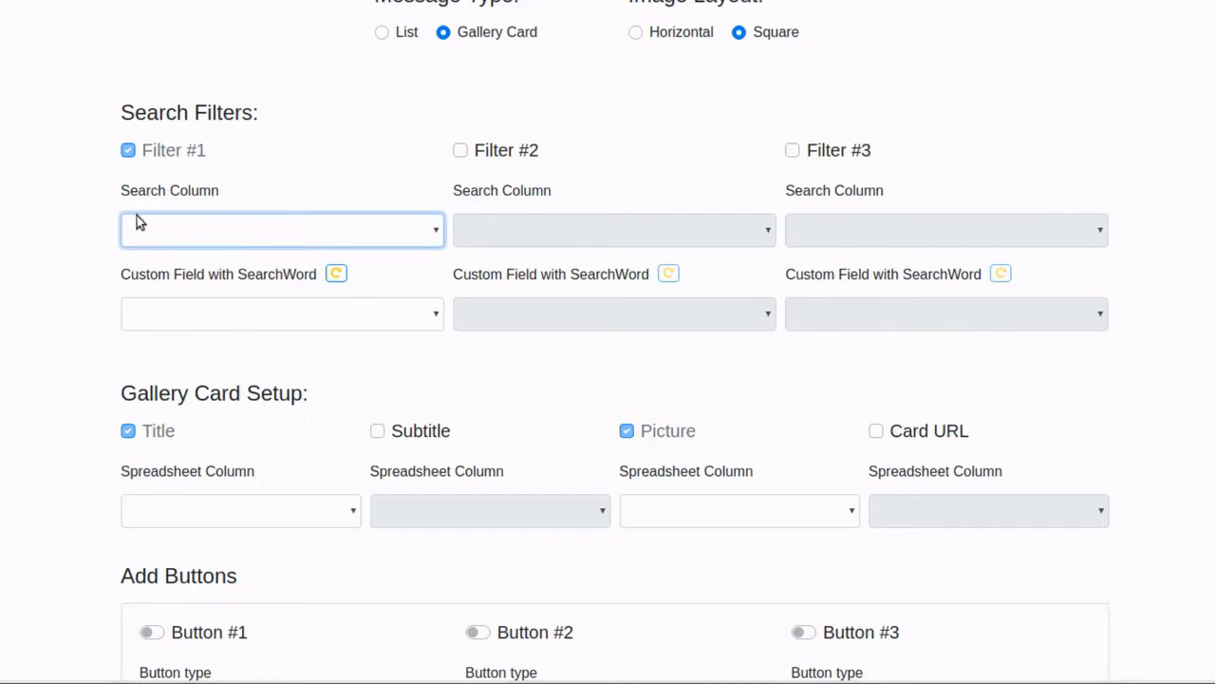
left_click(217, 294)
left_click_drag(128, 275, 282, 275)
left_click(295, 275)
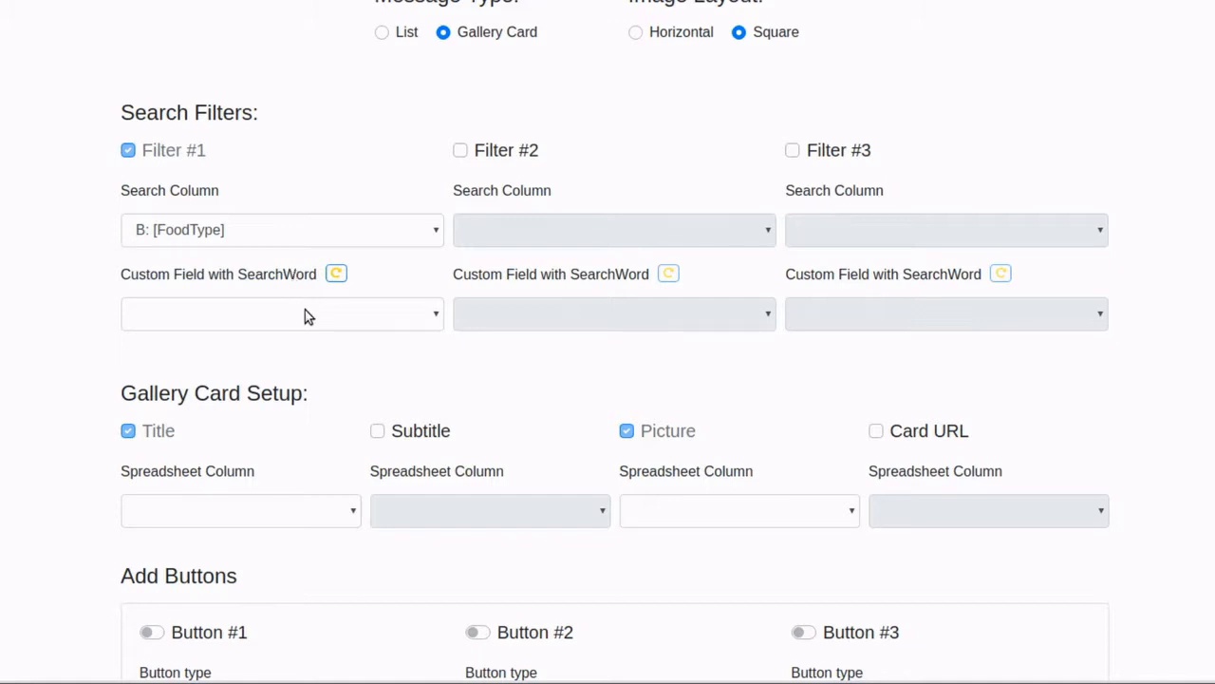
left_click(304, 313)
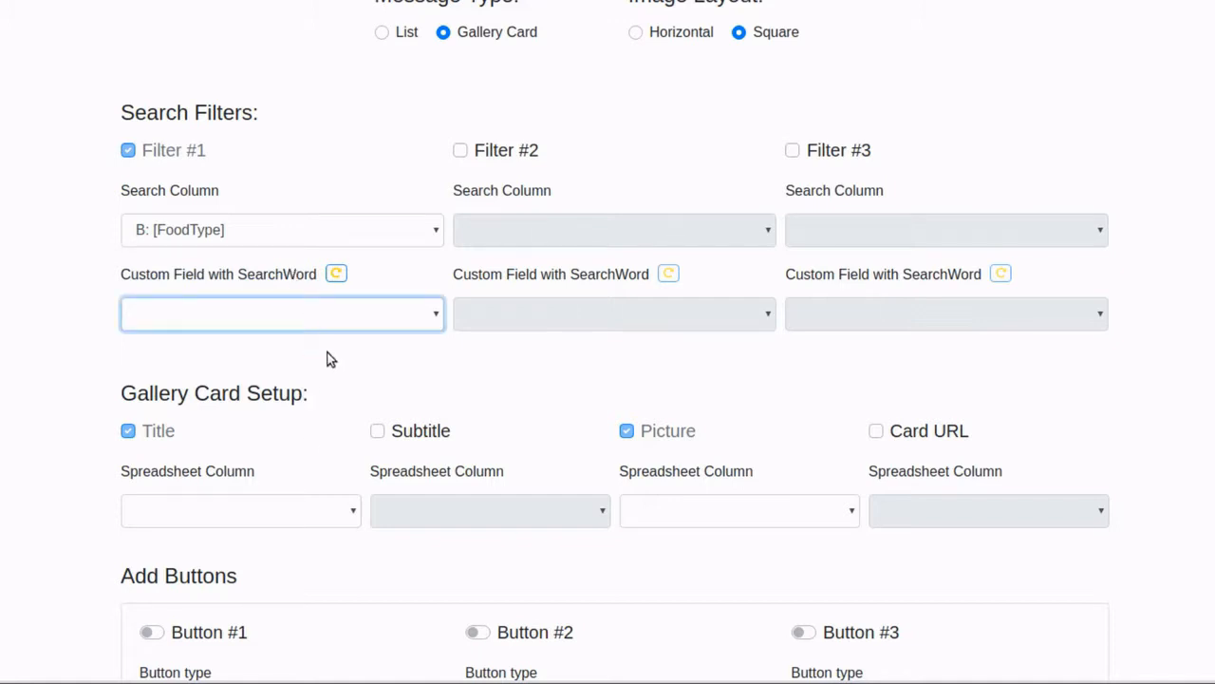
left_click(278, 557)
- Check the FoodName column in the Google sheet and set the gallery card title to column A: [FoodName]
scroll(53, 377, "down", 2)
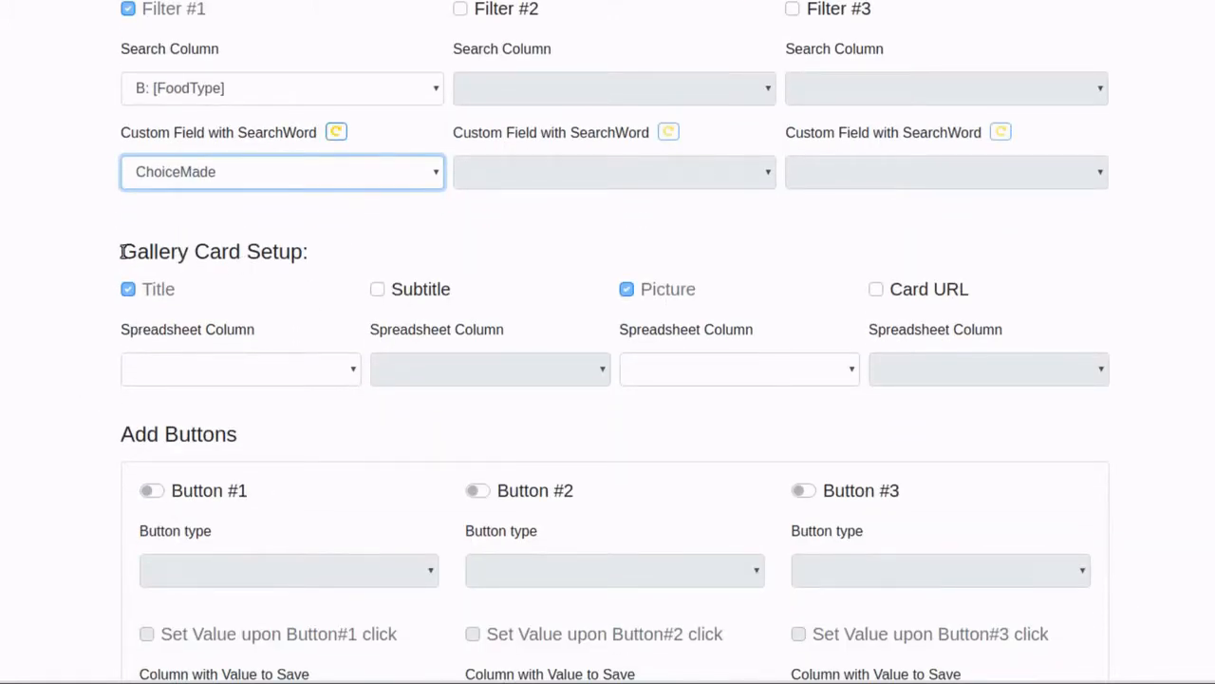
left_click_drag(122, 250, 372, 252)
left_click(374, 251)
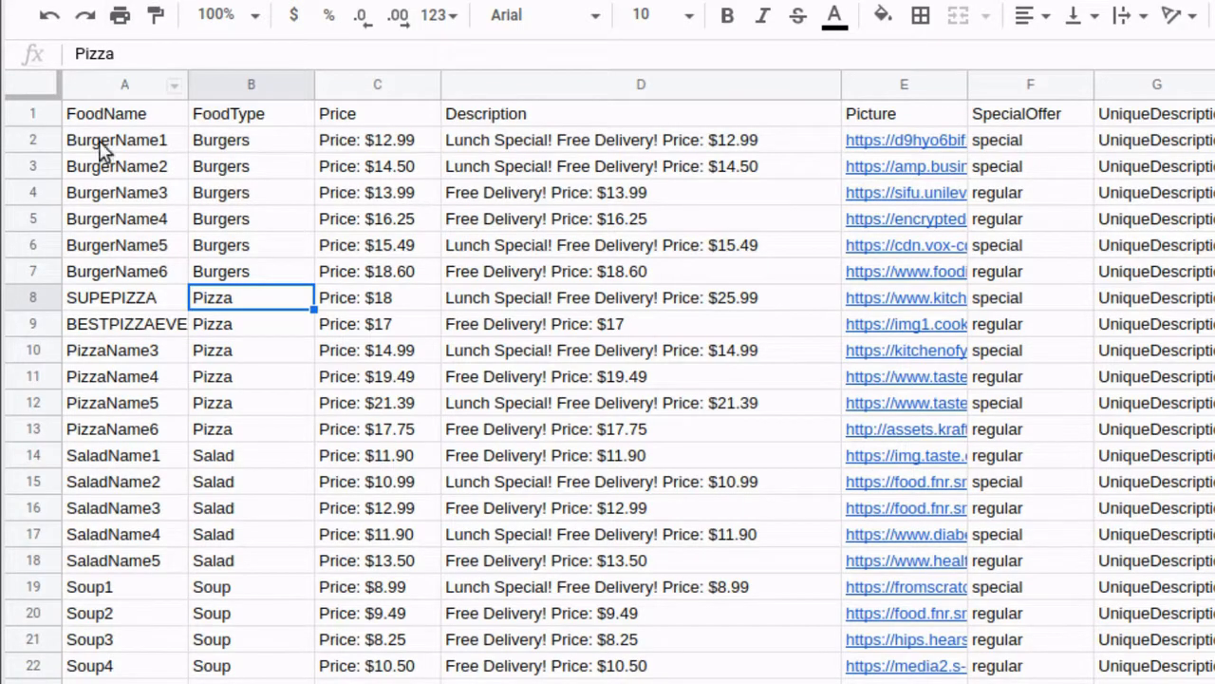
left_click(119, 140)
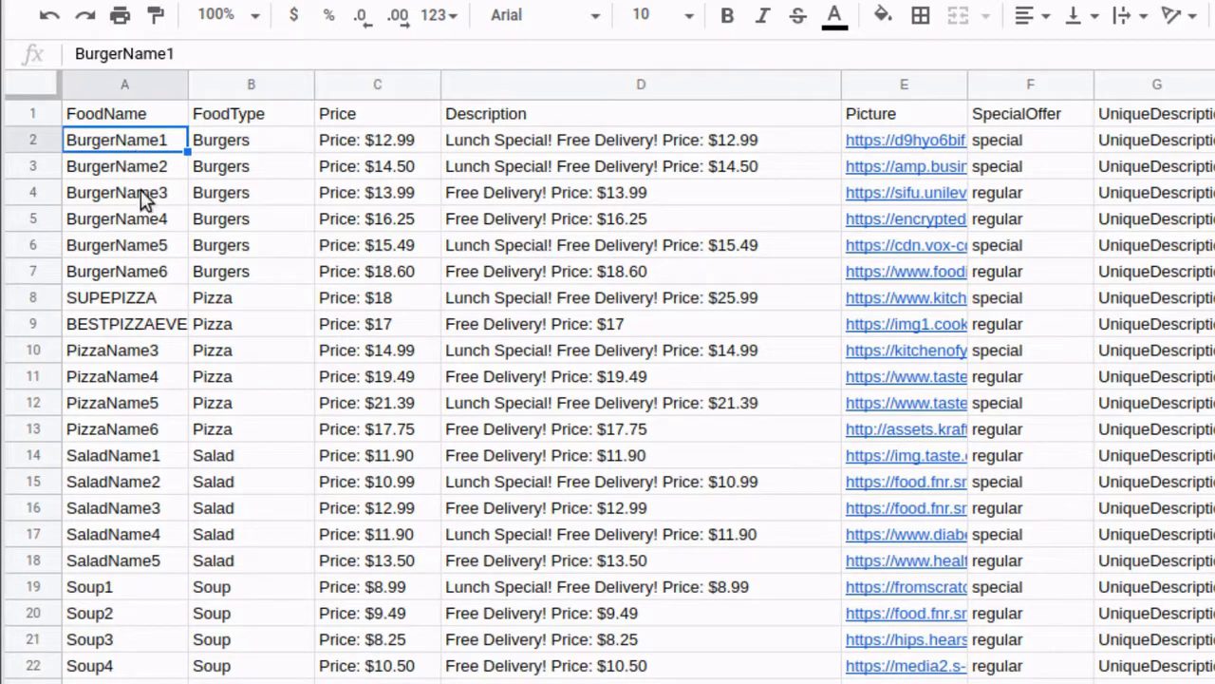
left_click_drag(129, 167, 108, 644)
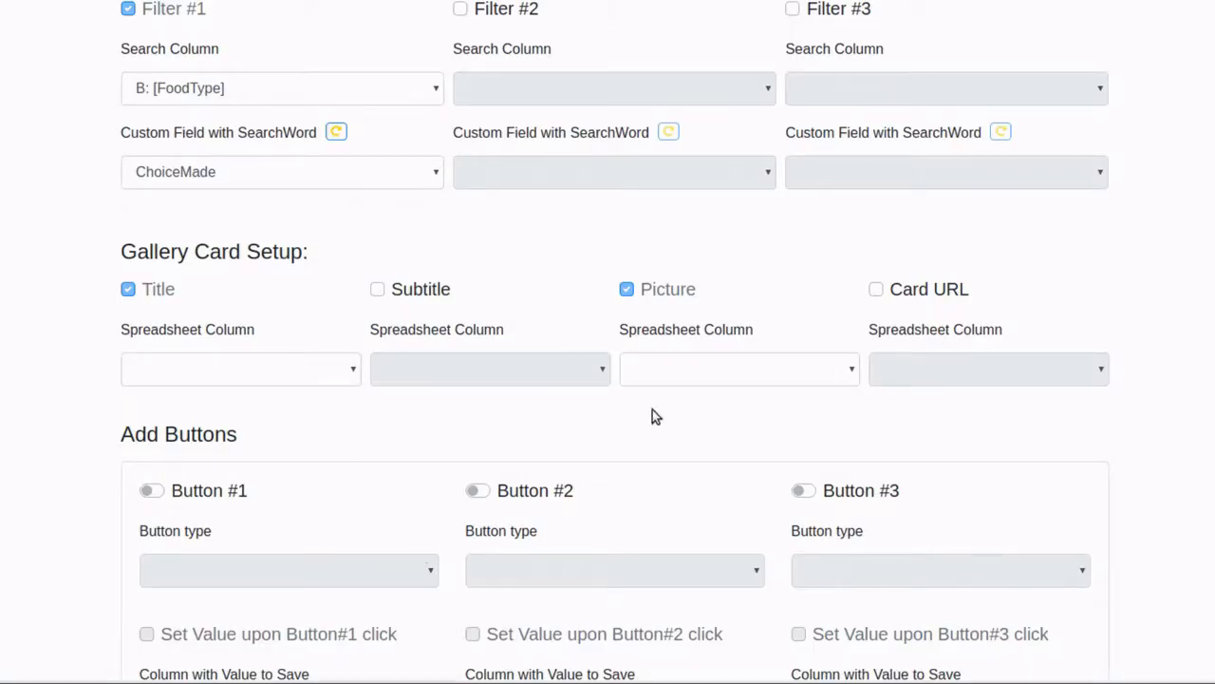
left_click(226, 369)
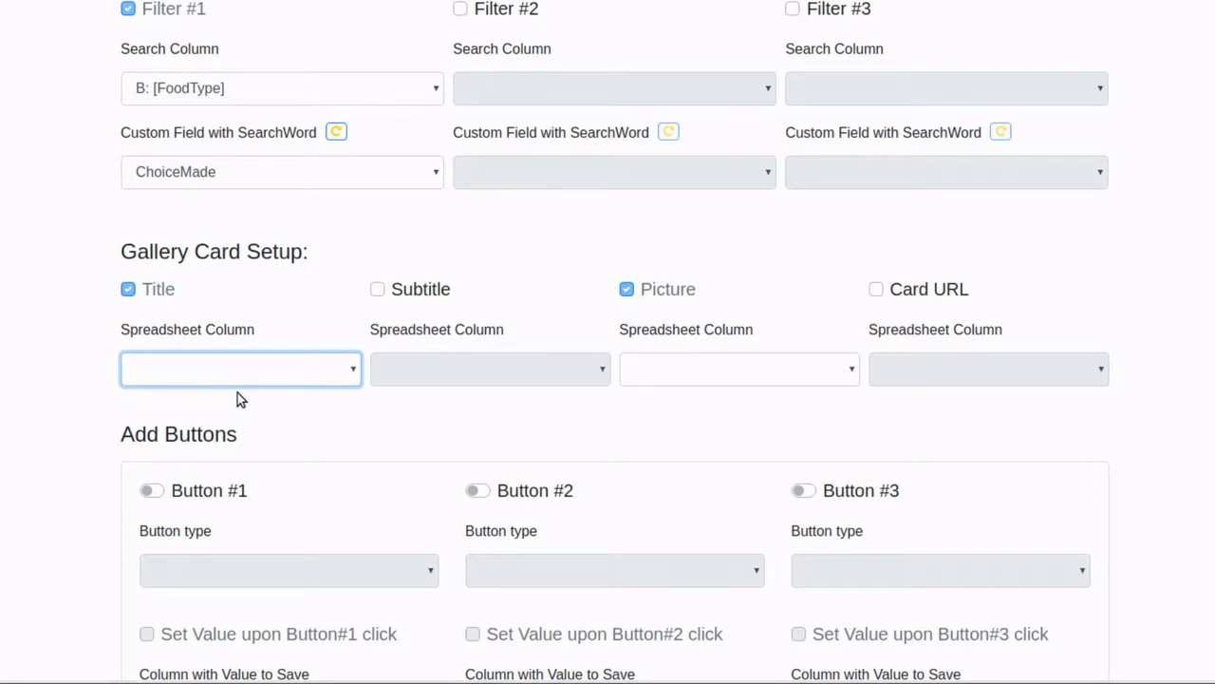
left_click(237, 392)
- Enable the card subtitle with column D: [Description] and set the picture to column E: [Picture]
left_click(377, 290)
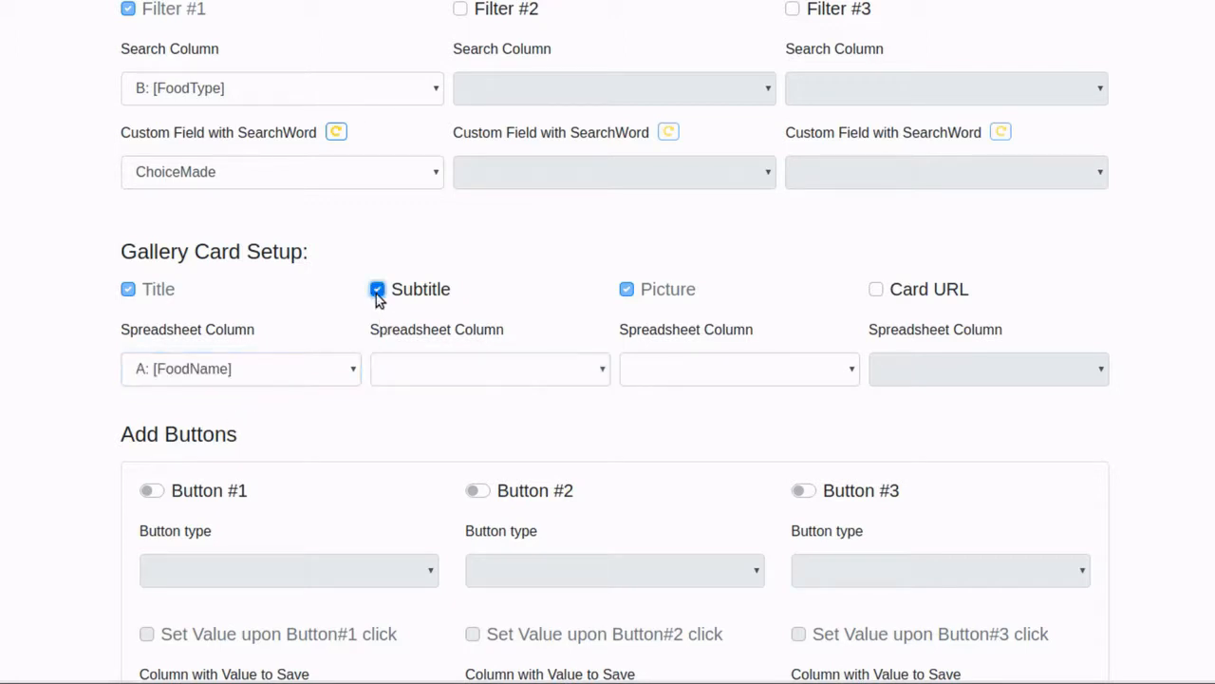
left_click(487, 357)
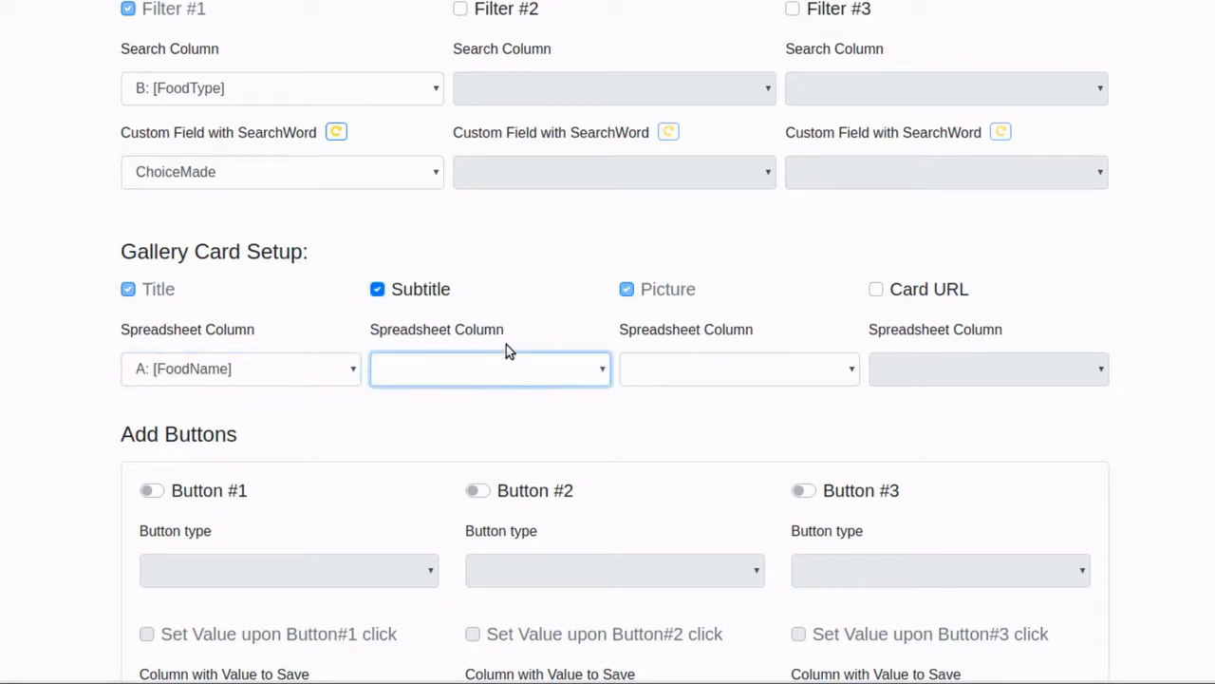
left_click(480, 454)
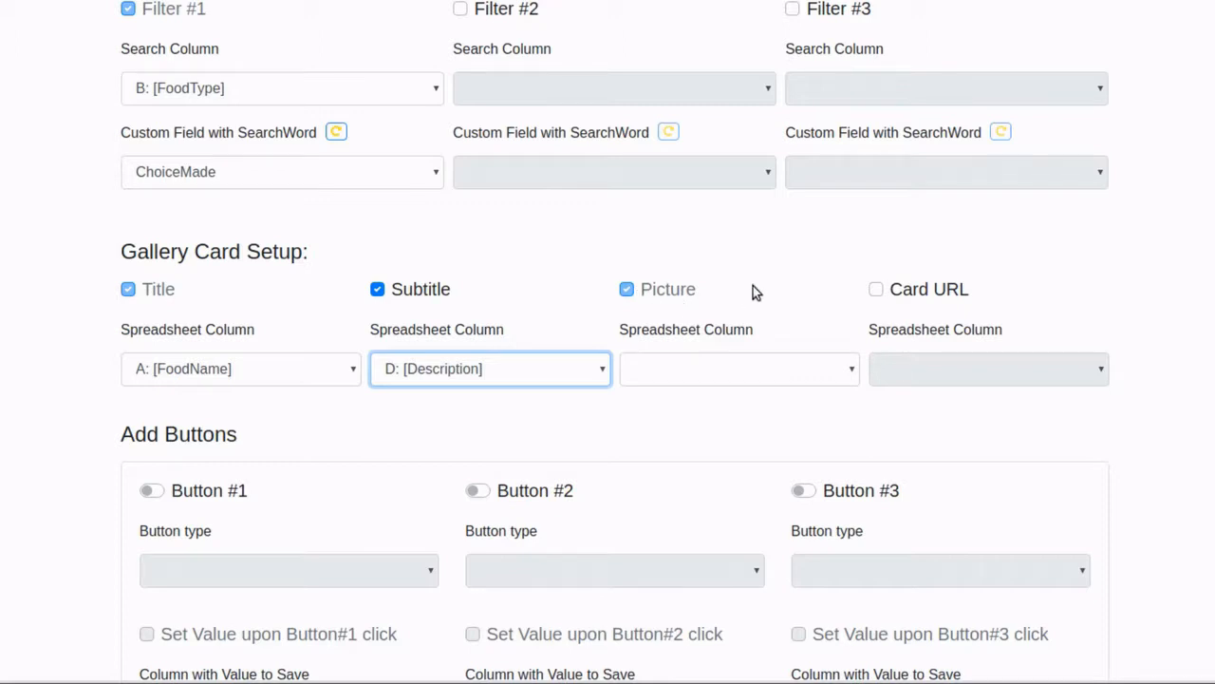
left_click(765, 366)
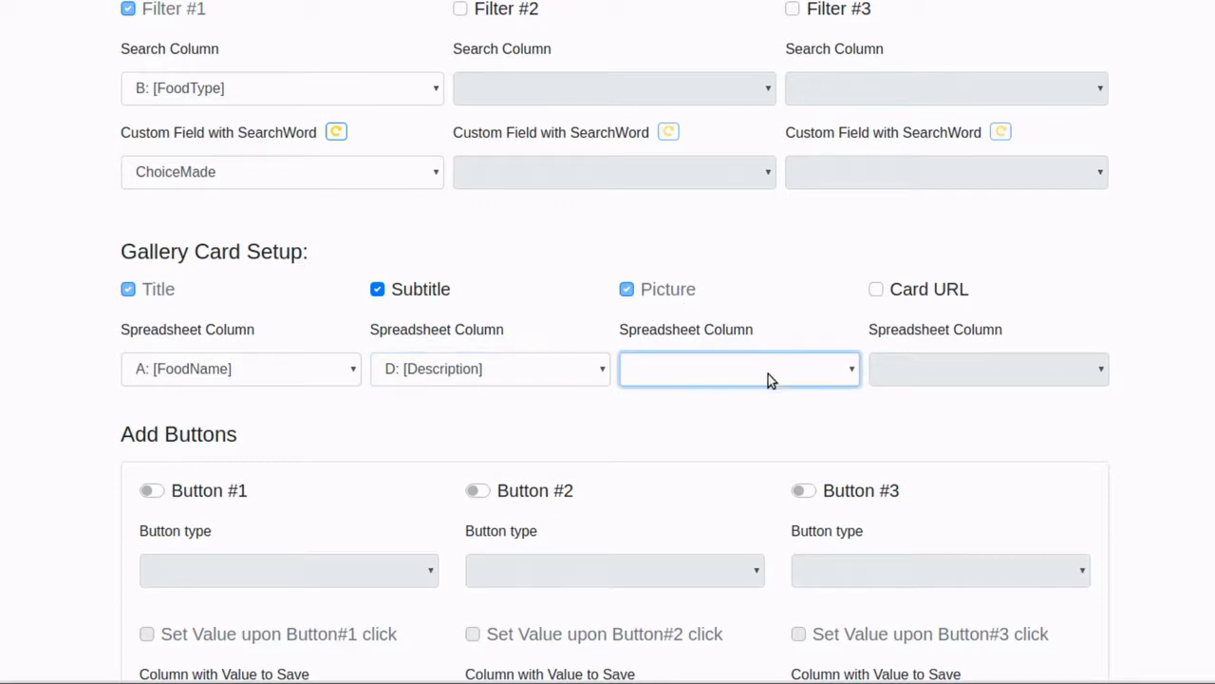
left_click(722, 464)
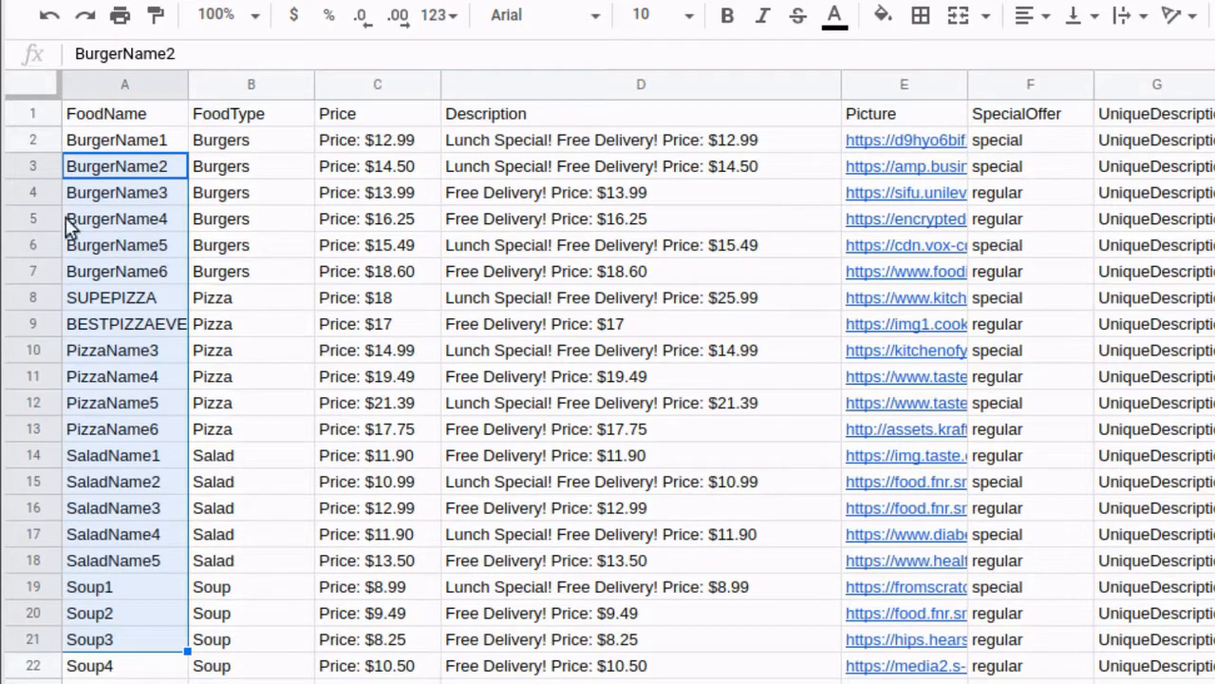
- Examine the Description and Picture columns in the Google sheet that supply the card subtitle and image
left_click(137, 124)
left_click_drag(655, 148, 680, 323)
left_click_drag(684, 432, 680, 669)
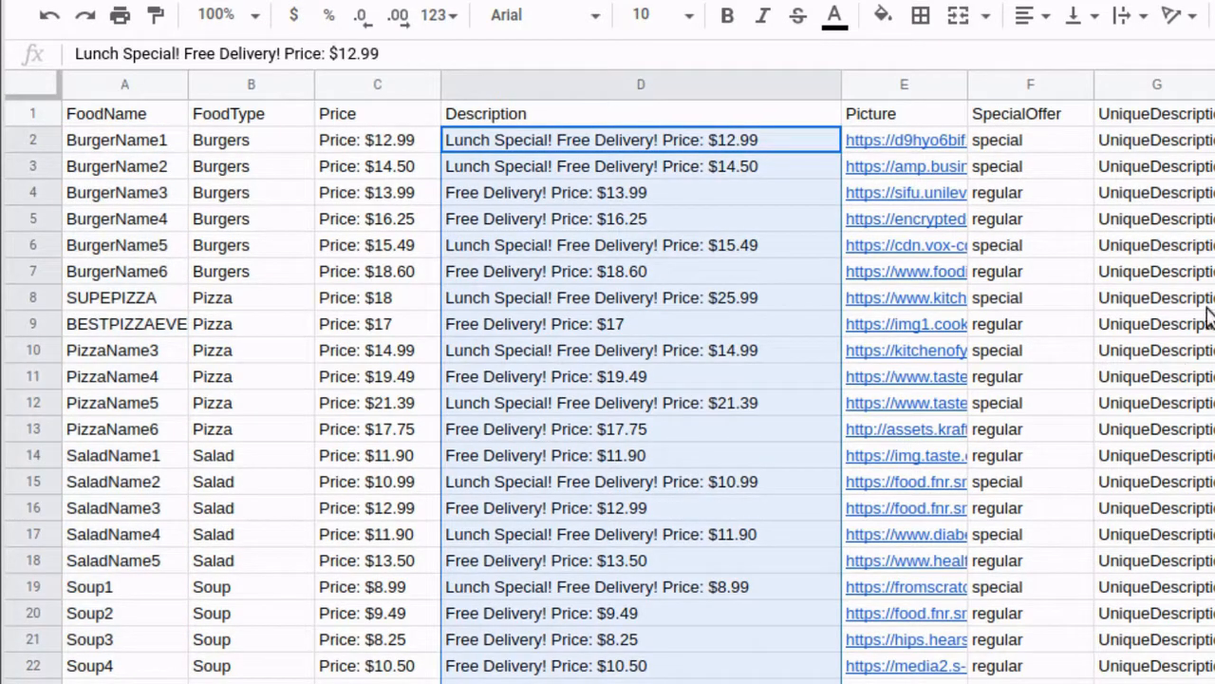
left_click_drag(909, 166, 962, 434)
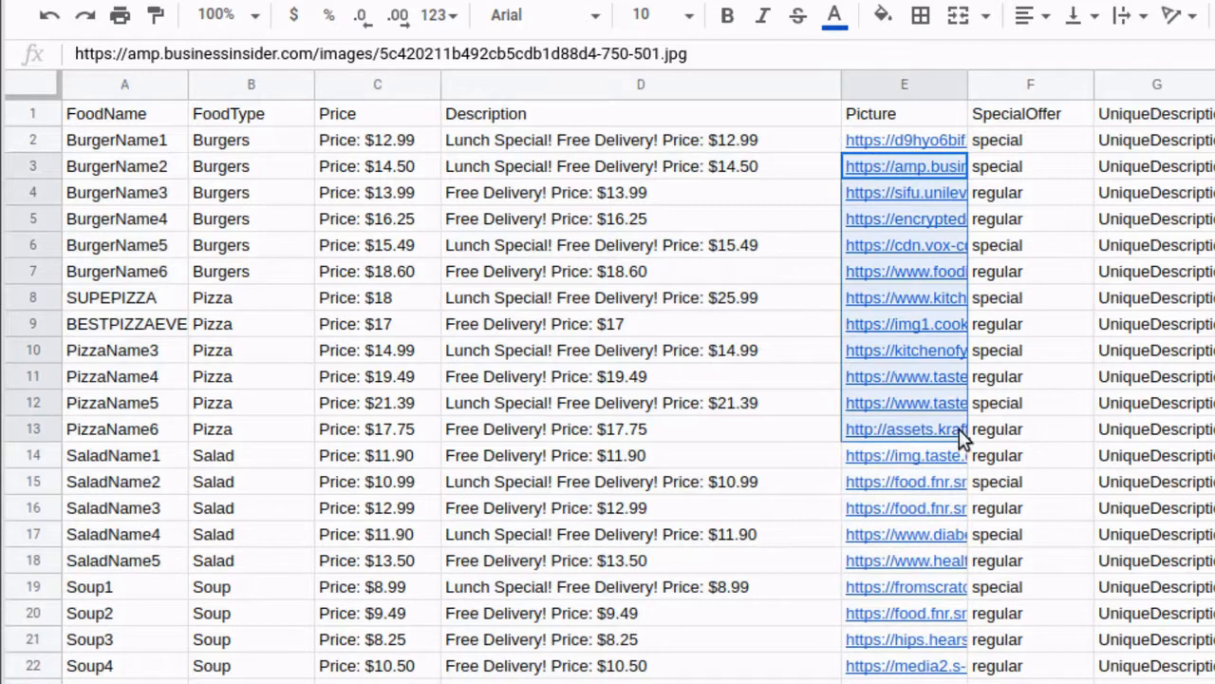
left_click_drag(507, 143, 485, 672)
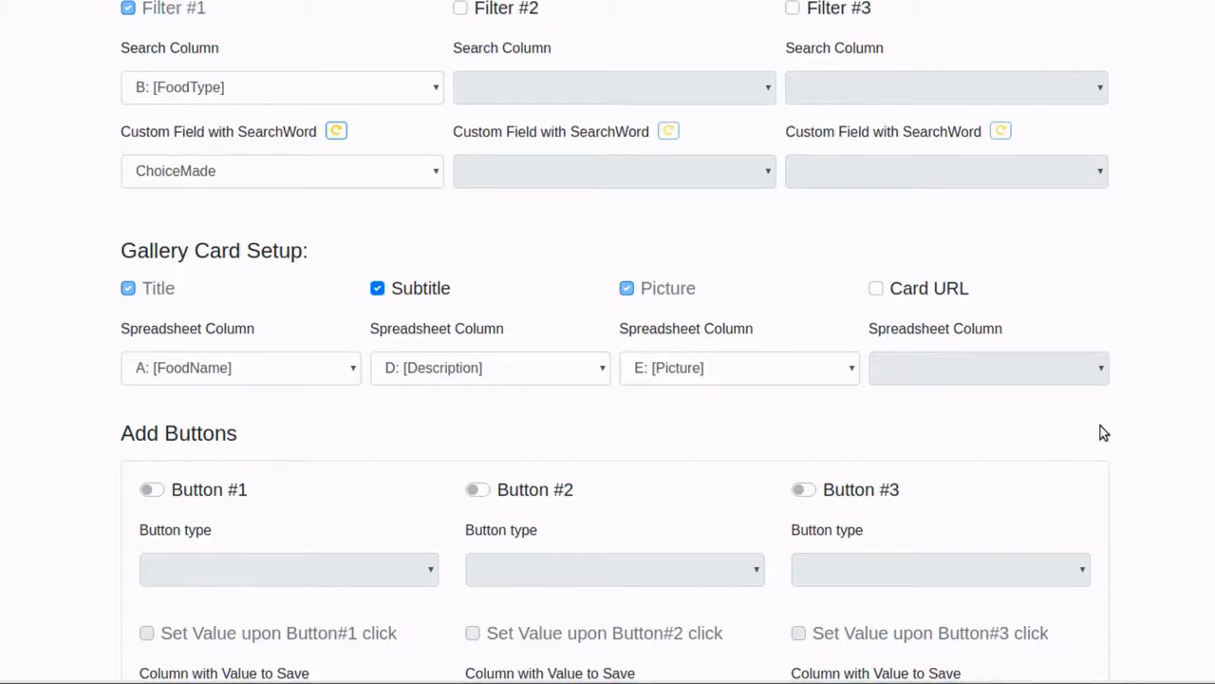
- Enable Button #1 and Button #2 for the gallery cards
scroll(1100, 425, "down", 6)
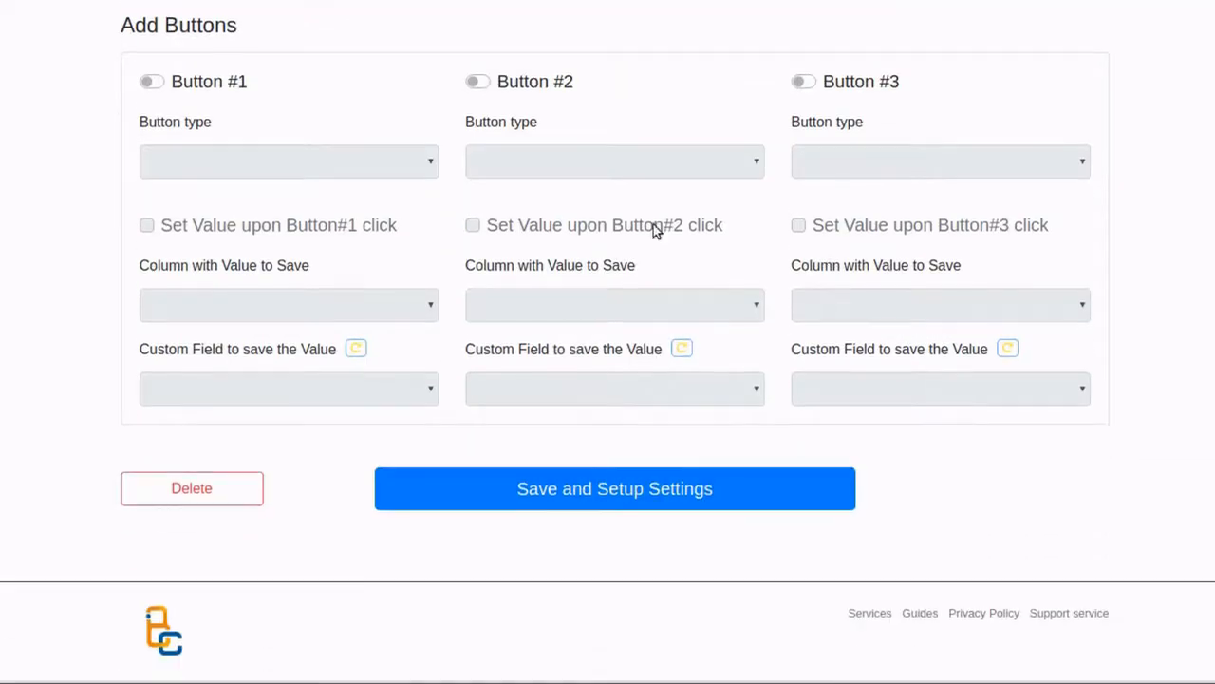
left_click(149, 82)
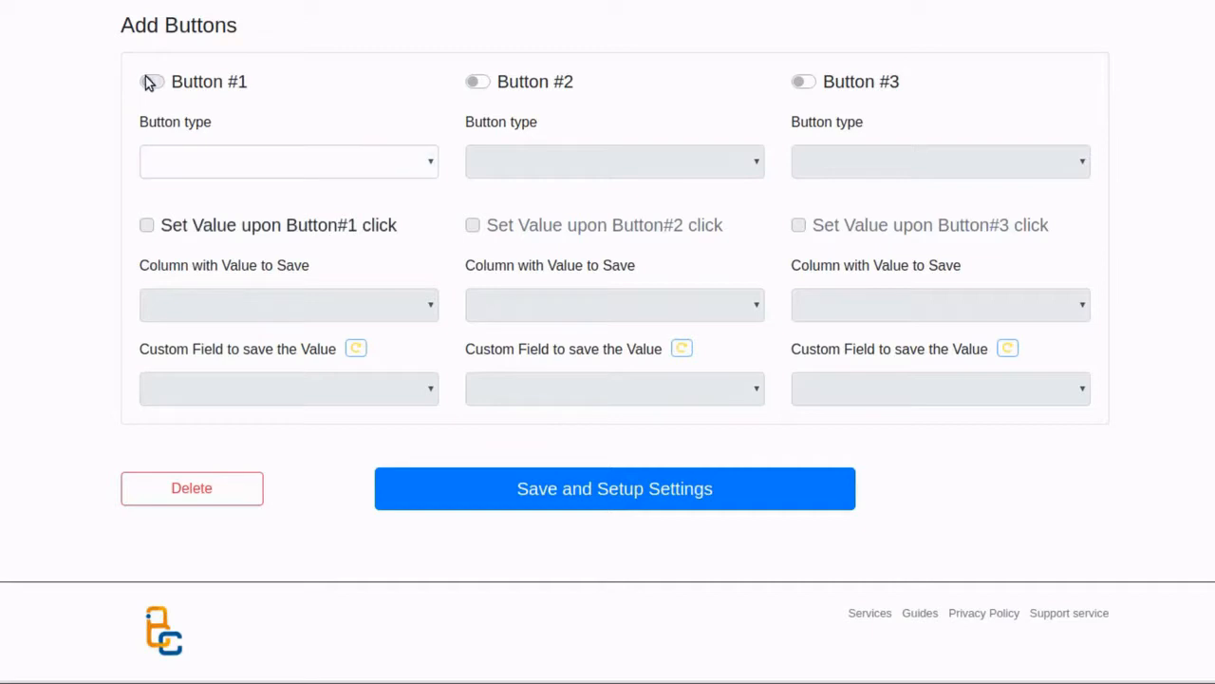
left_click(478, 84)
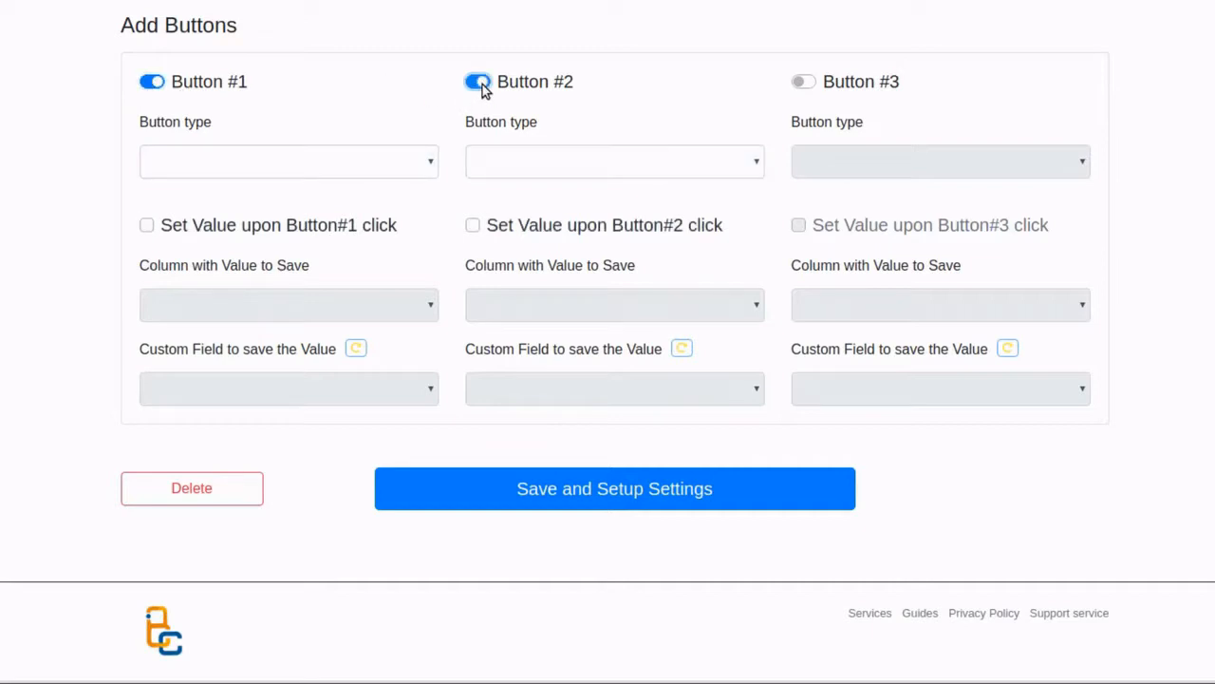
- Set Button #1 to the Go to Message Button type with the caption Choose
left_click(337, 161)
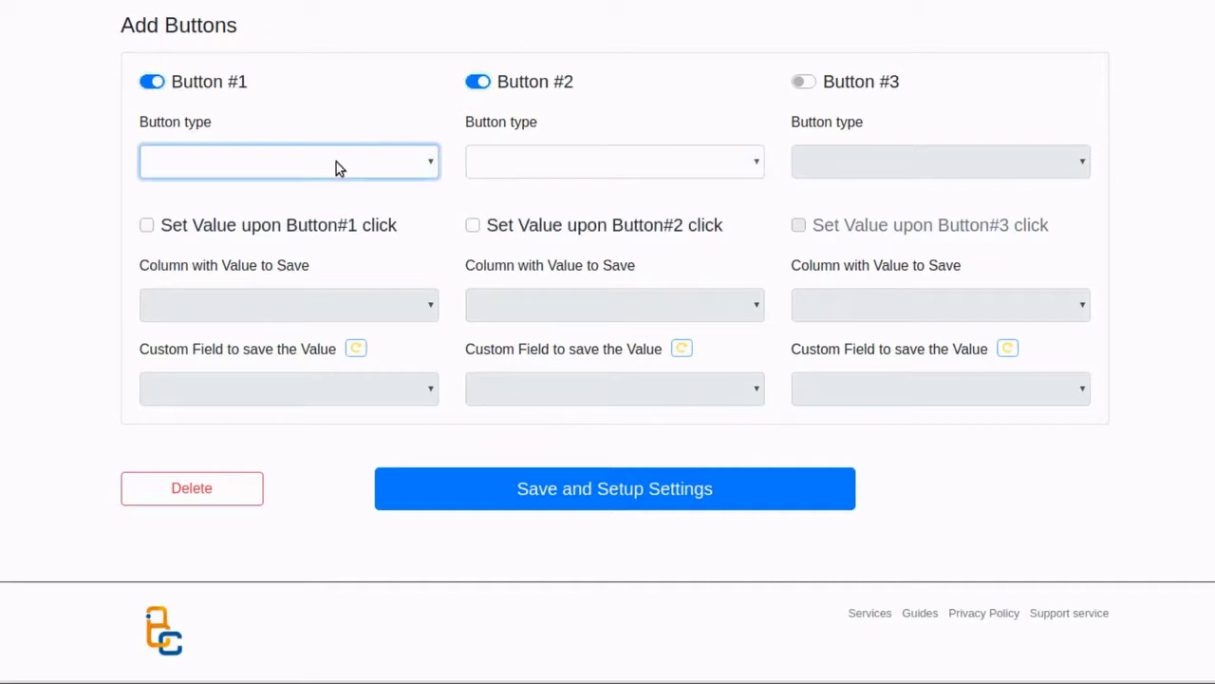
left_click(304, 206)
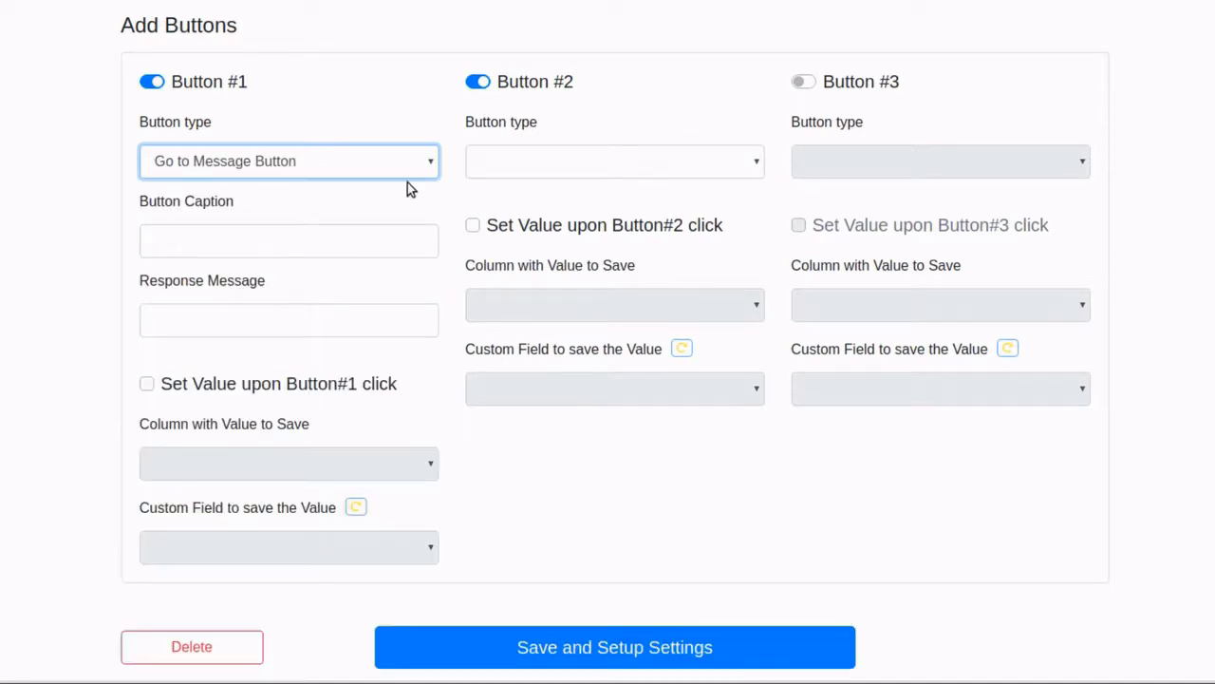
left_click(279, 243)
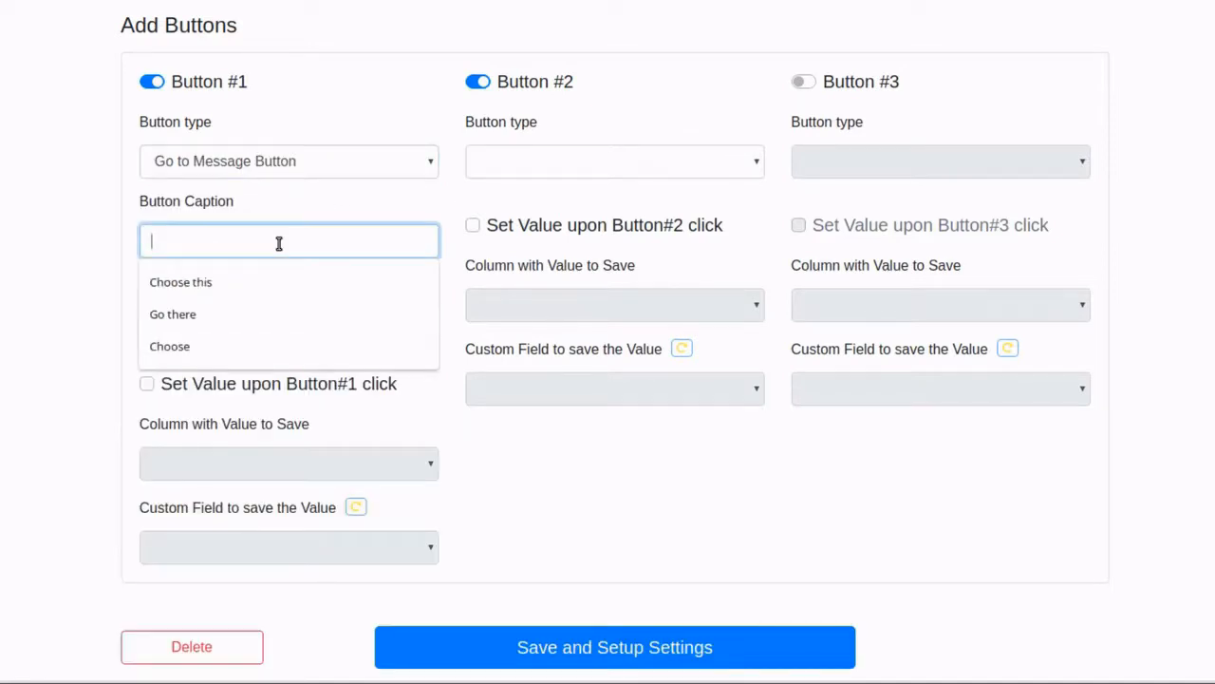
type("Choose")
left_click(104, 304)
- Check the name of the final price message in the ManyChat flow and set Button #1's response message to Response
left_click(253, 326)
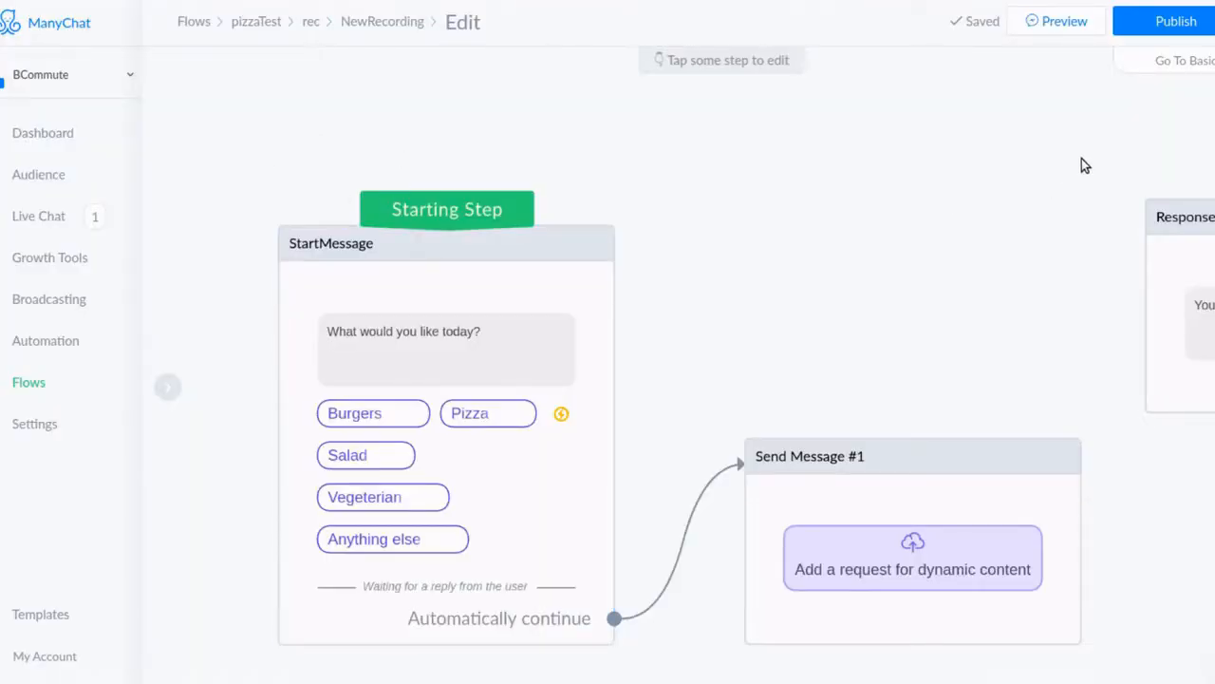
left_click_drag(1080, 162, 981, 167)
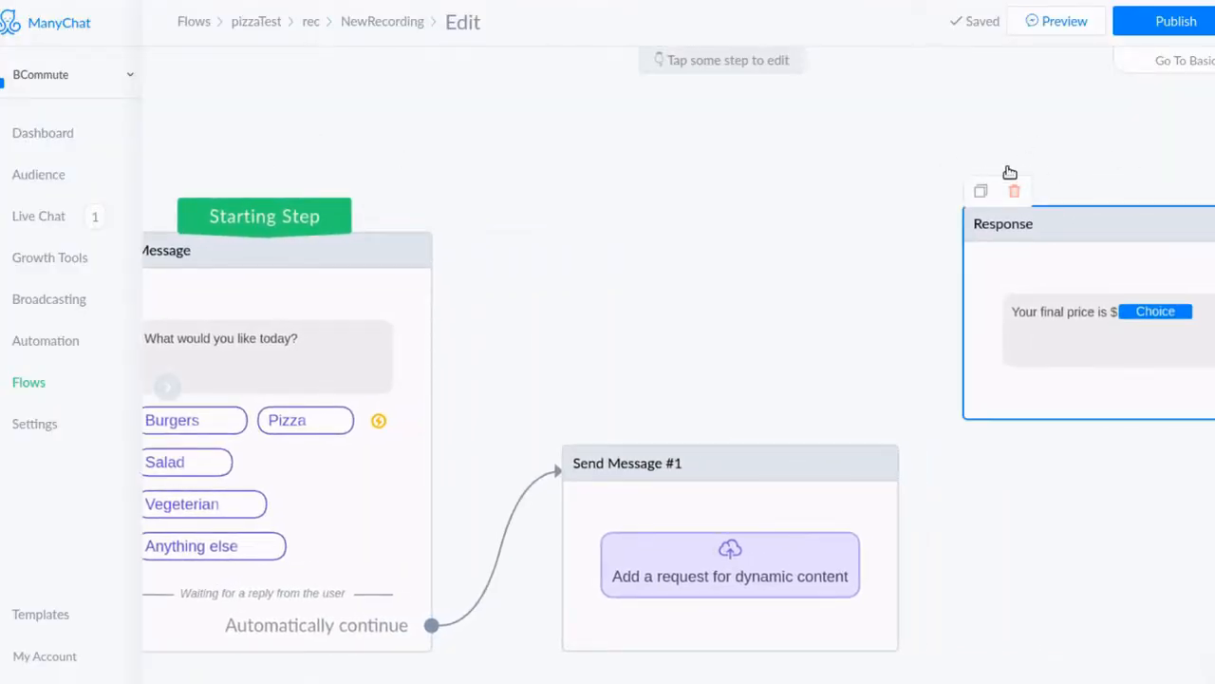
scroll(996, 163, "down", 1)
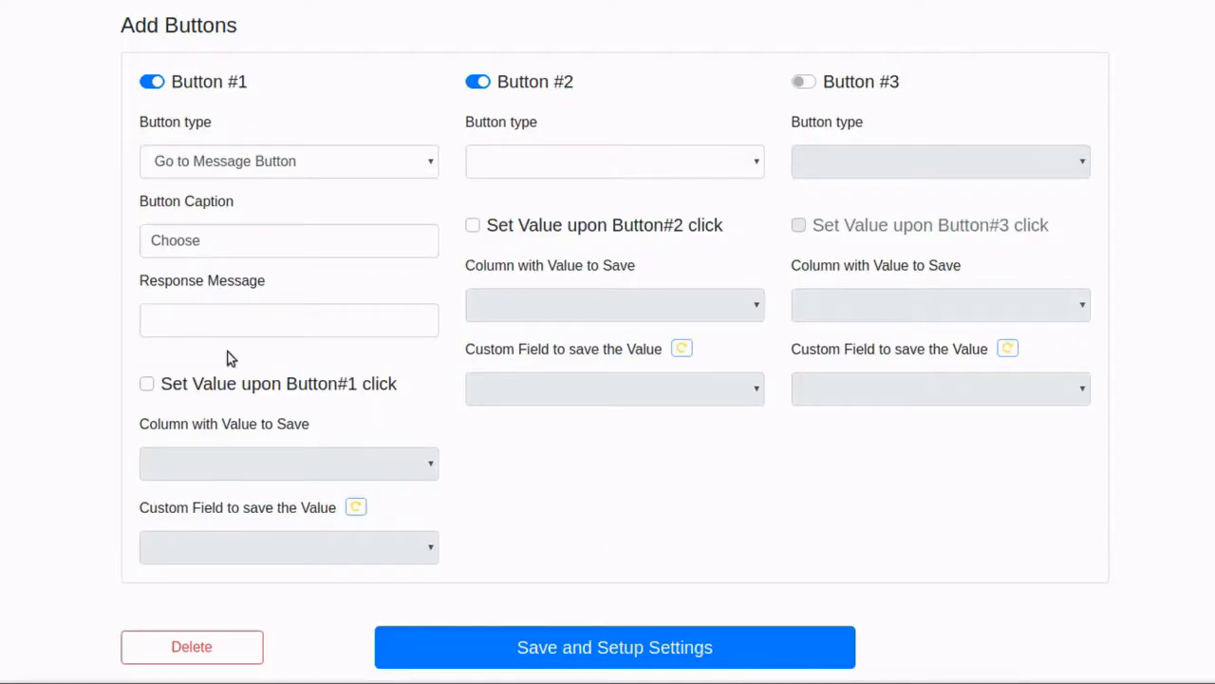
left_click(222, 319)
left_click(236, 364)
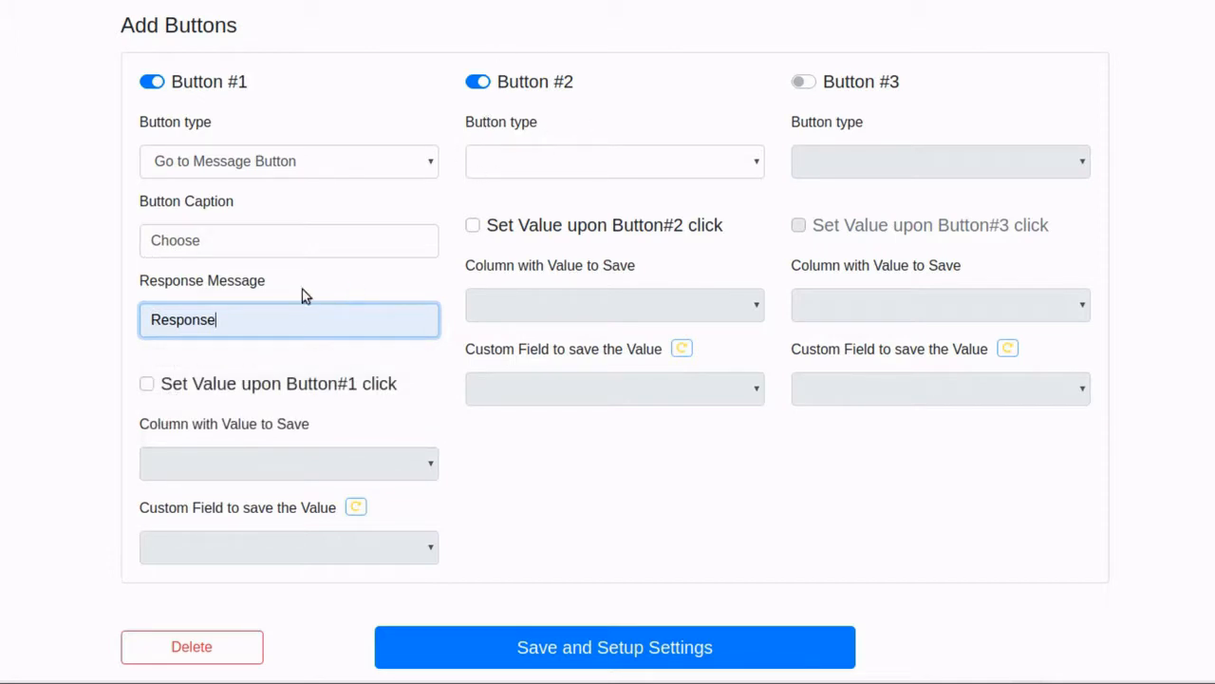
left_click_drag(231, 322, 118, 329)
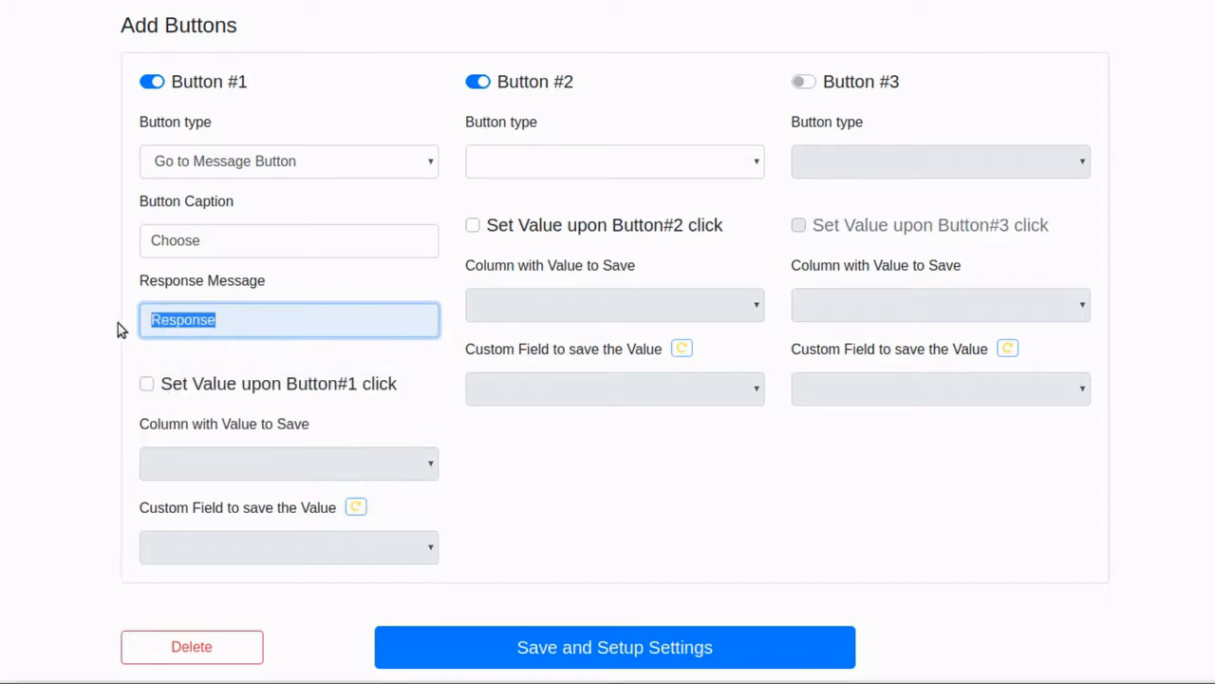
type("Respo")
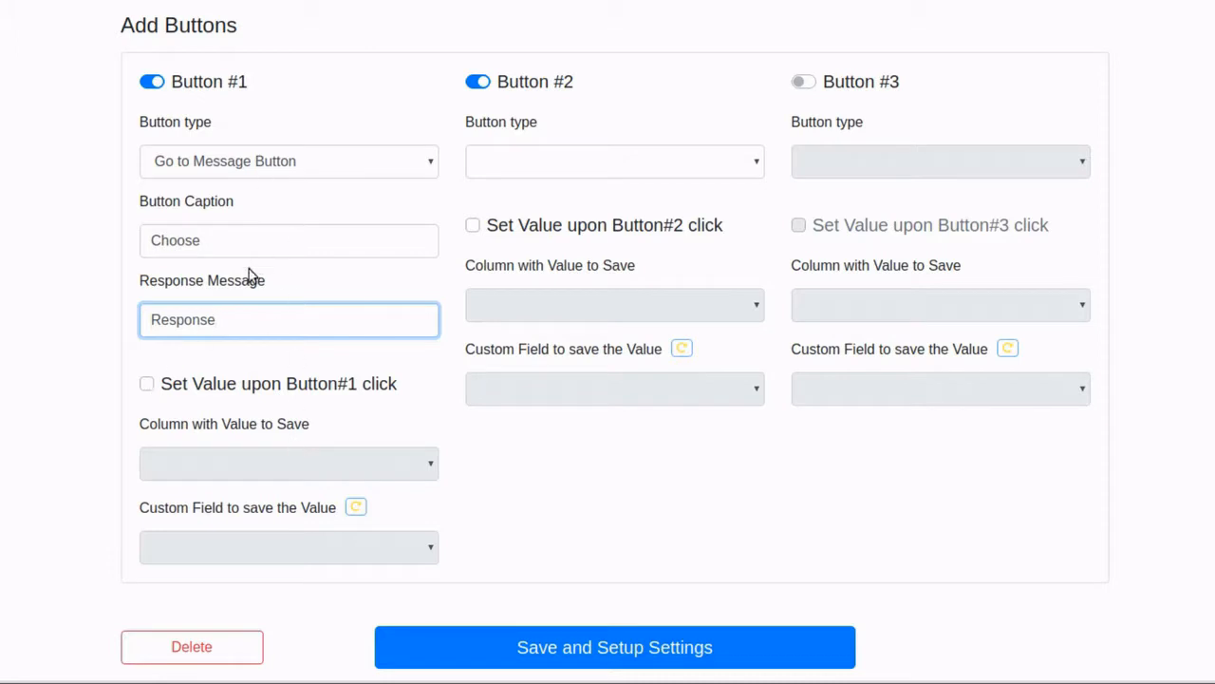
- Enable Set Value upon Button#1 click for the gallery cards
left_click(160, 383)
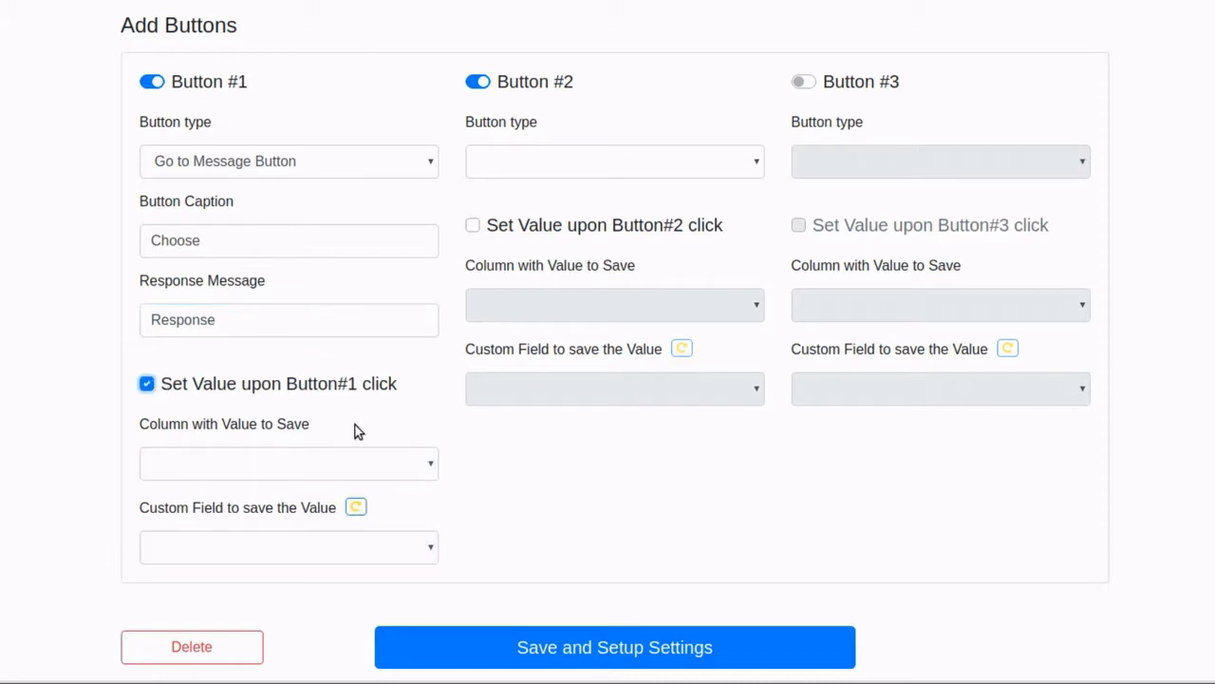
scroll(478, 434, "down", 1)
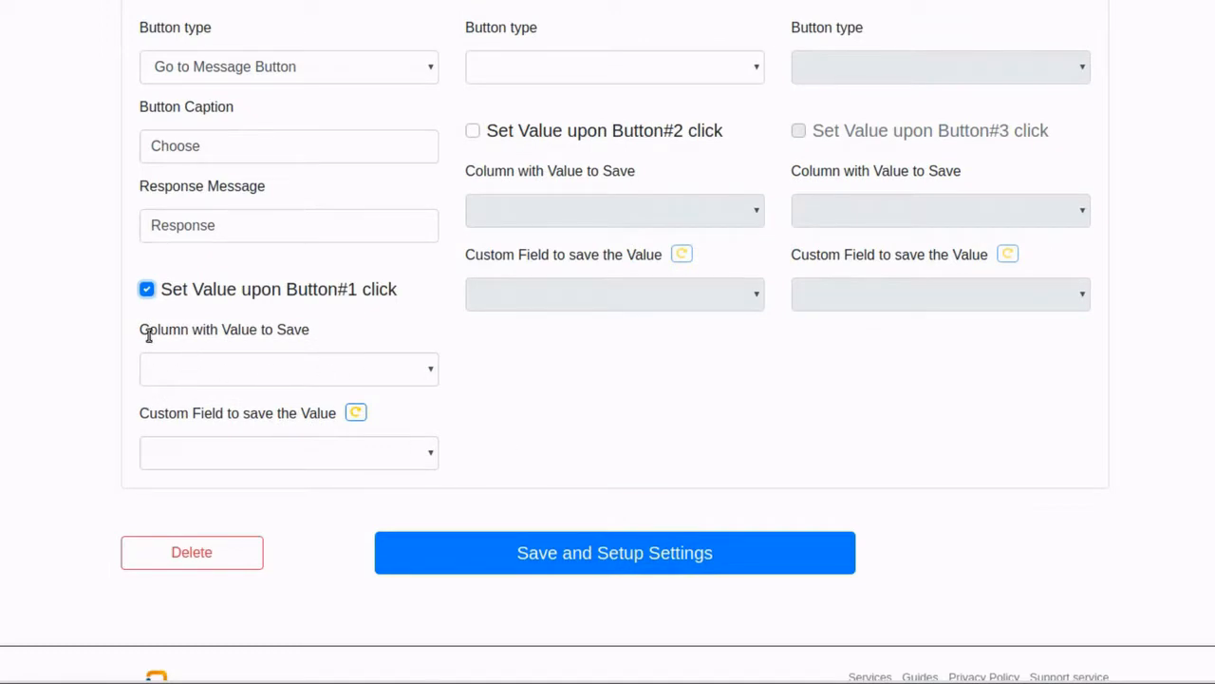
left_click_drag(149, 333, 339, 335)
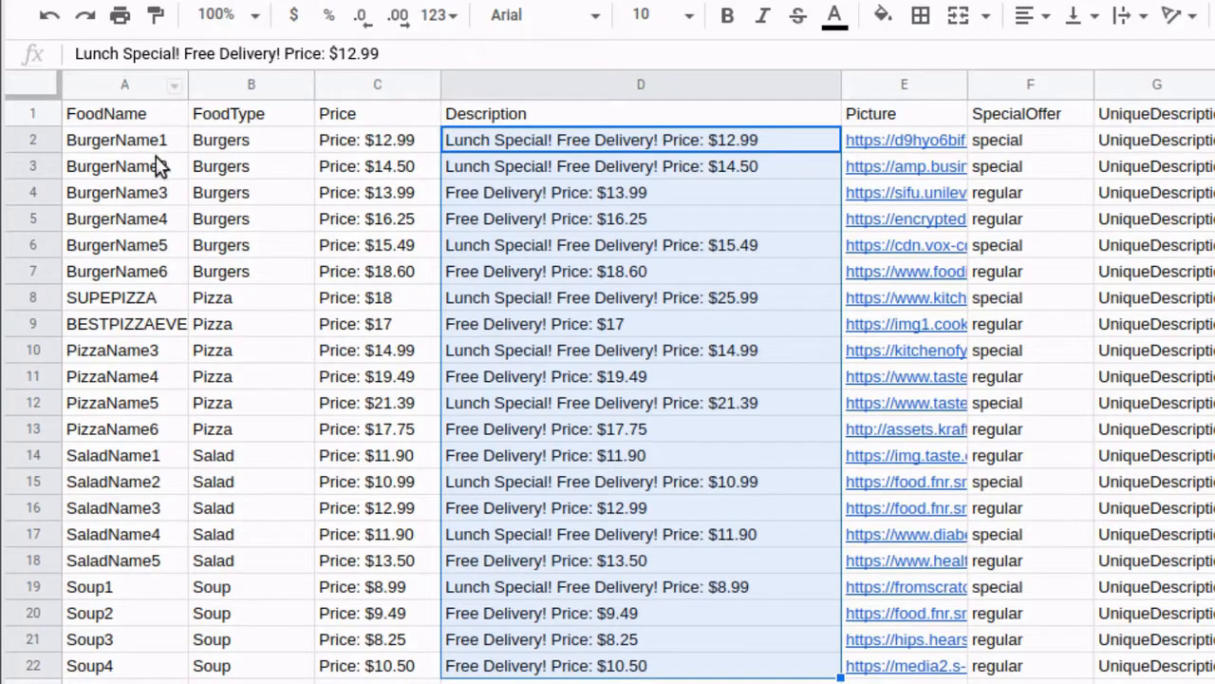
- Examine the Price text column and the numeric price column in the Google sheet
left_click(155, 163)
left_click_drag(384, 167, 380, 456)
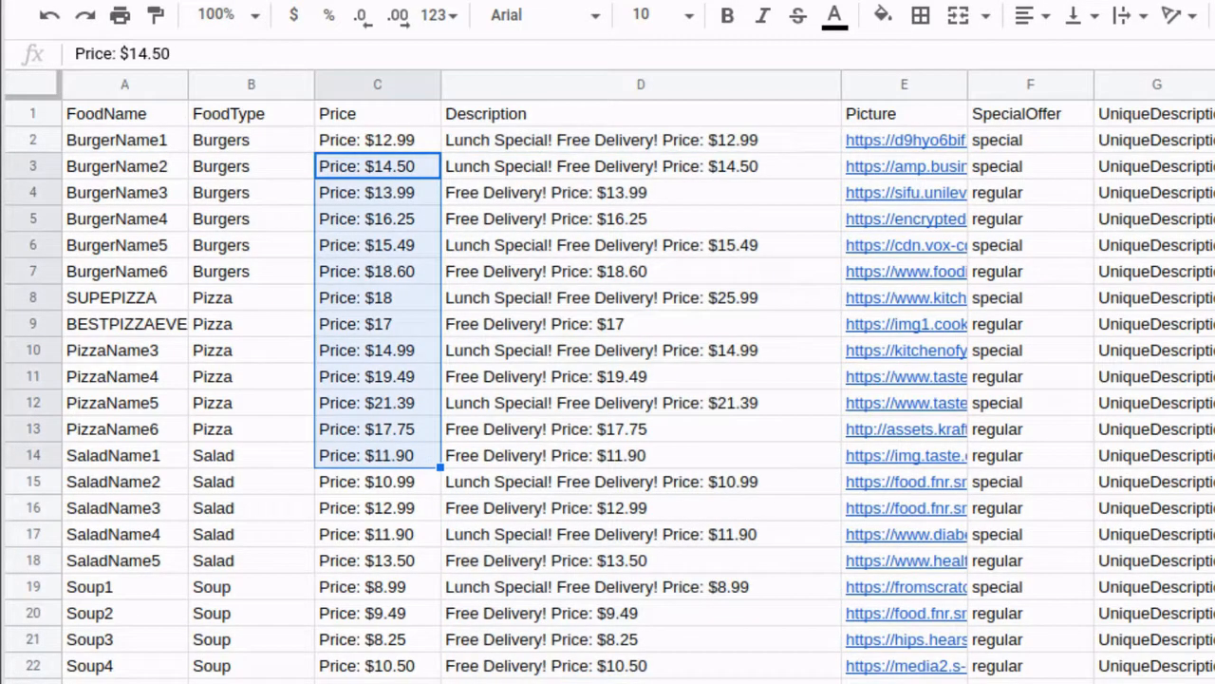
left_click_drag(1214, 193, 1214, 560)
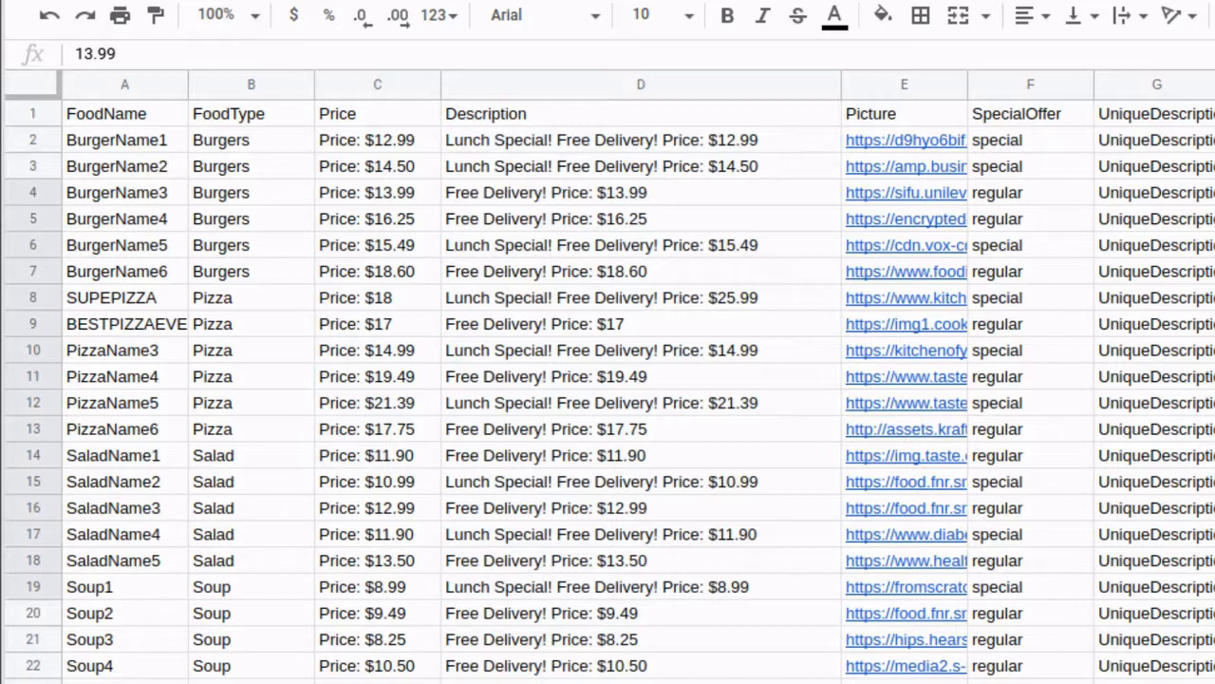
left_click_drag(1214, 114, 1214, 534)
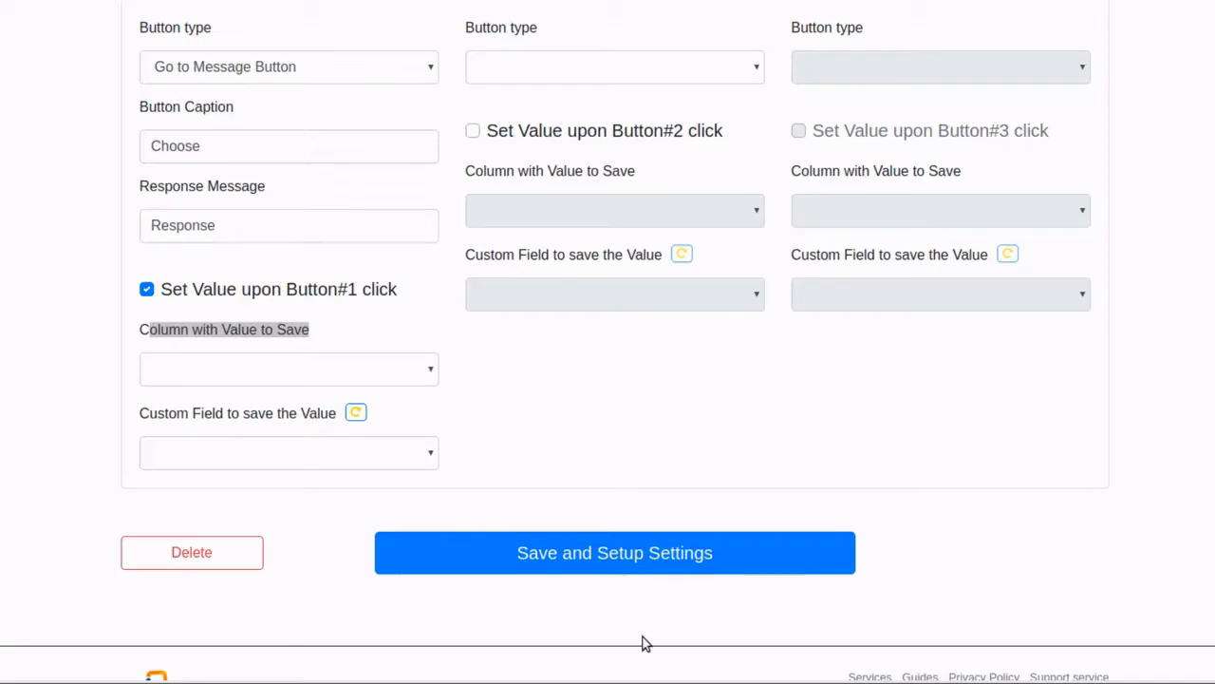
left_click(463, 630)
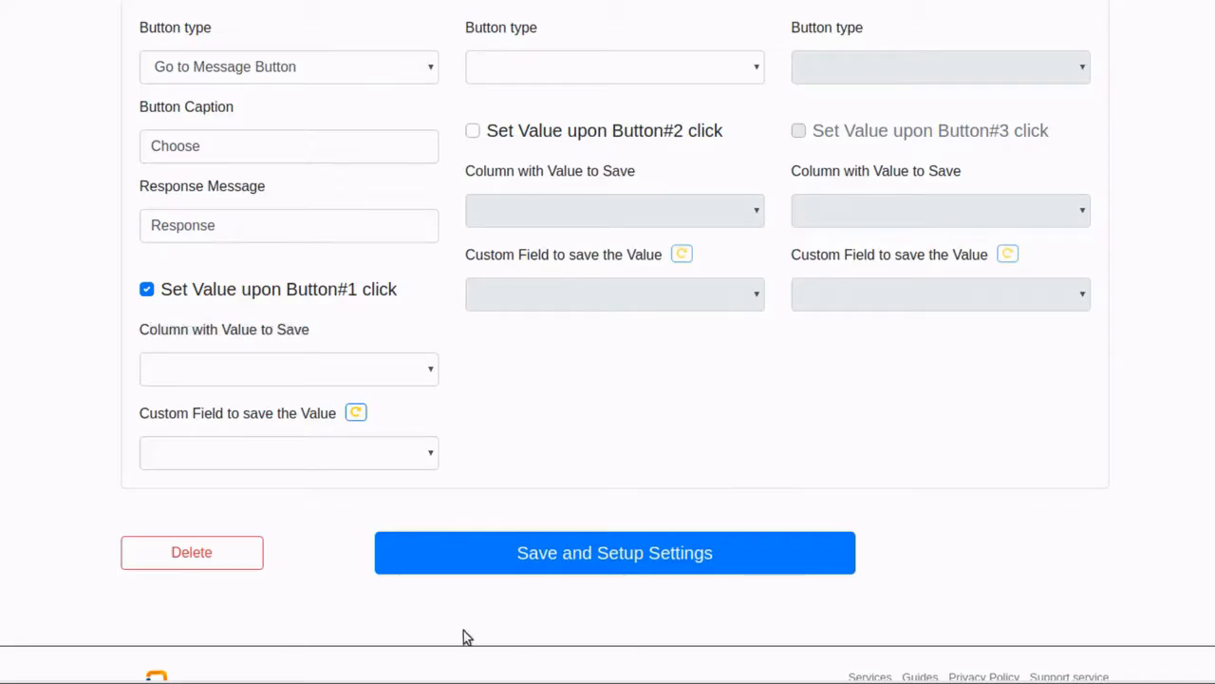
- Save the value from column I: [Price(number)] into the custom field Choice for Button #1
left_click(232, 372)
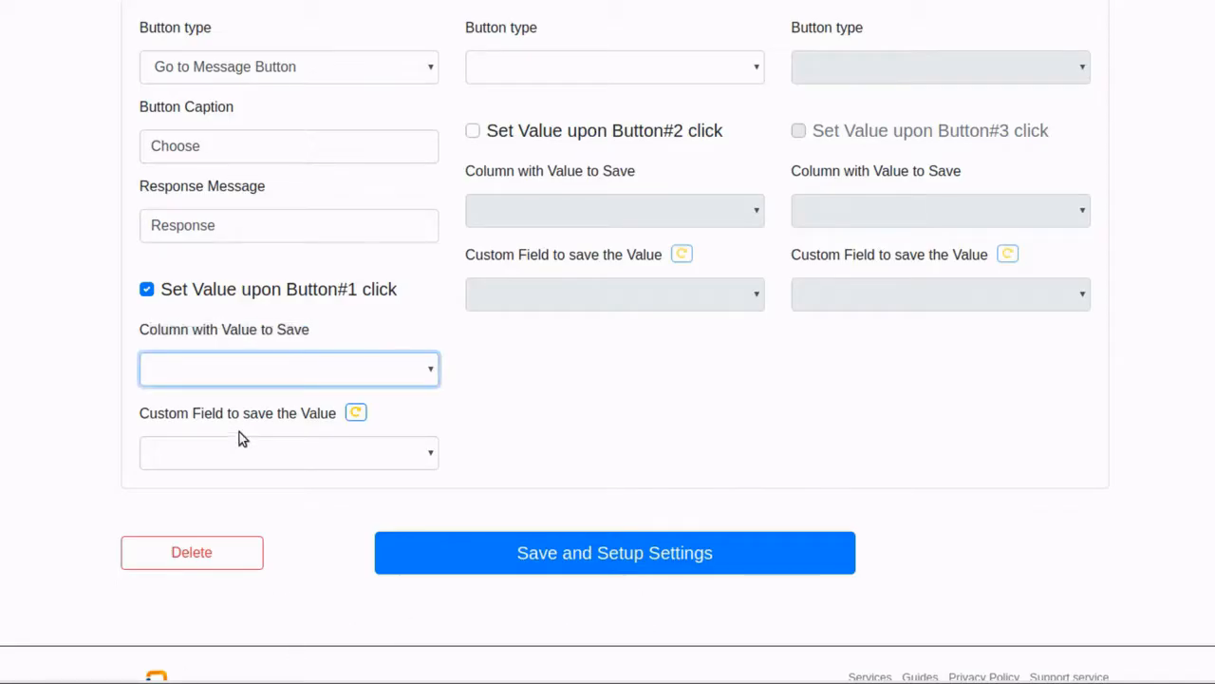
left_click(249, 542)
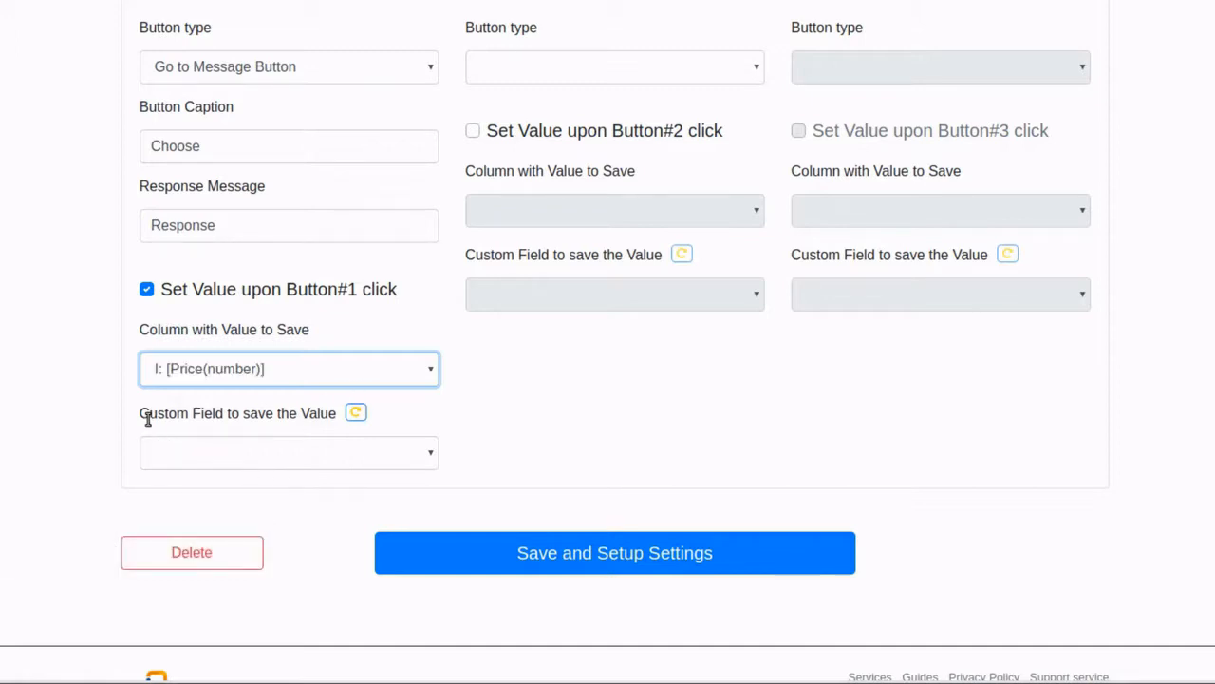
left_click_drag(148, 419, 335, 412)
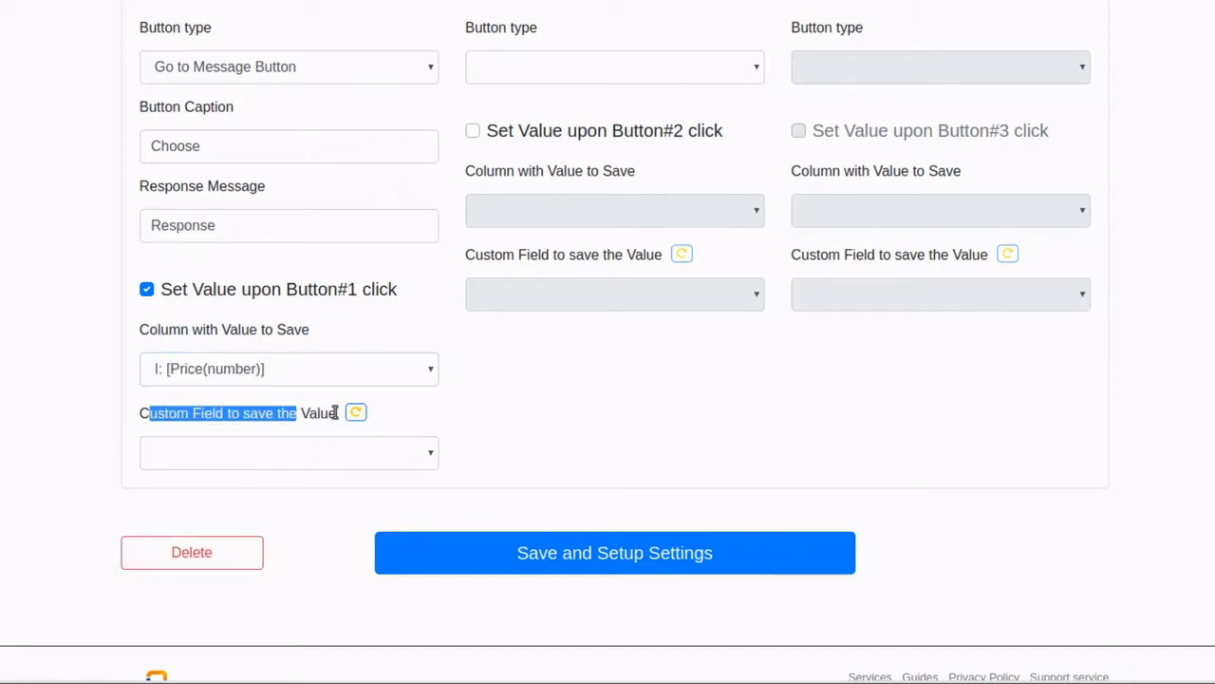
left_click(324, 409)
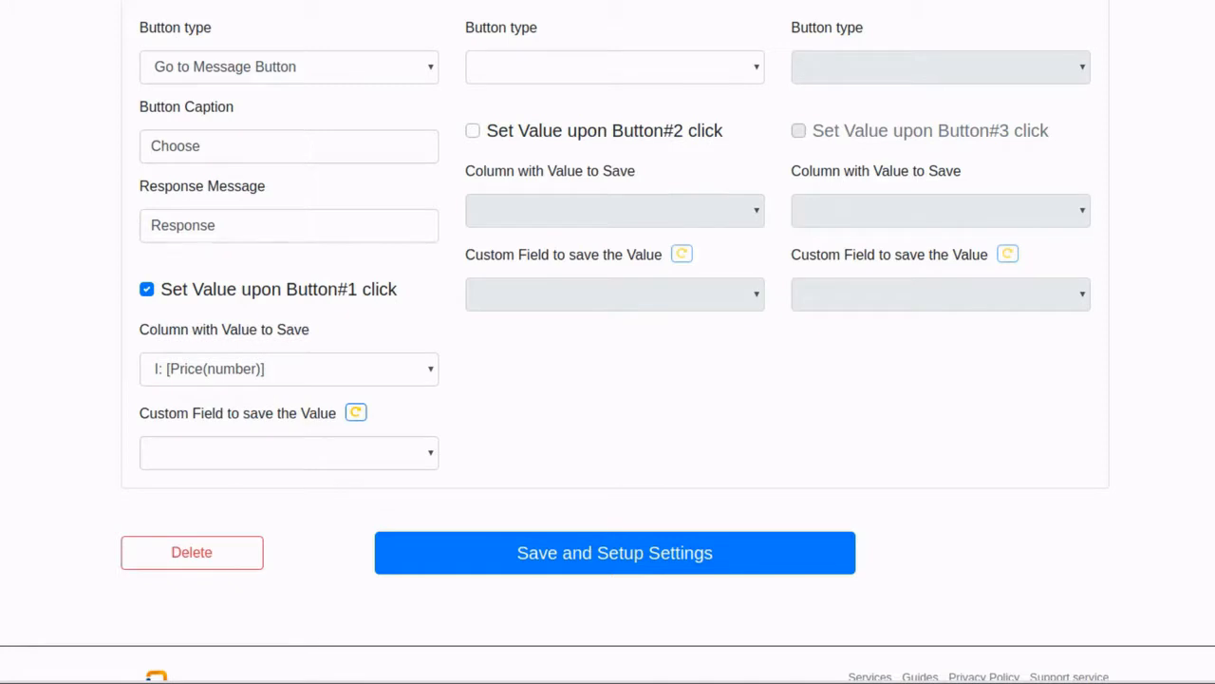
left_click(279, 453)
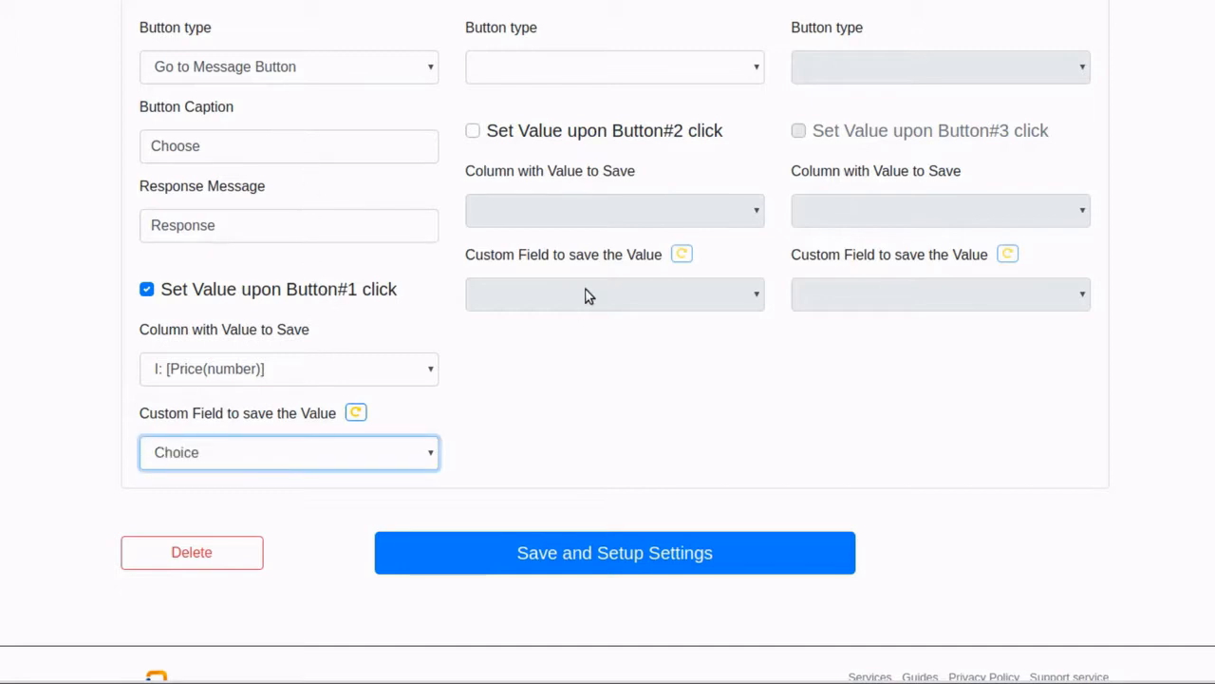
- Set Button #2 to the Go to Message Button type with the caption Back
scroll(583, 282, "up", 4)
scroll(617, 237, "down", 2)
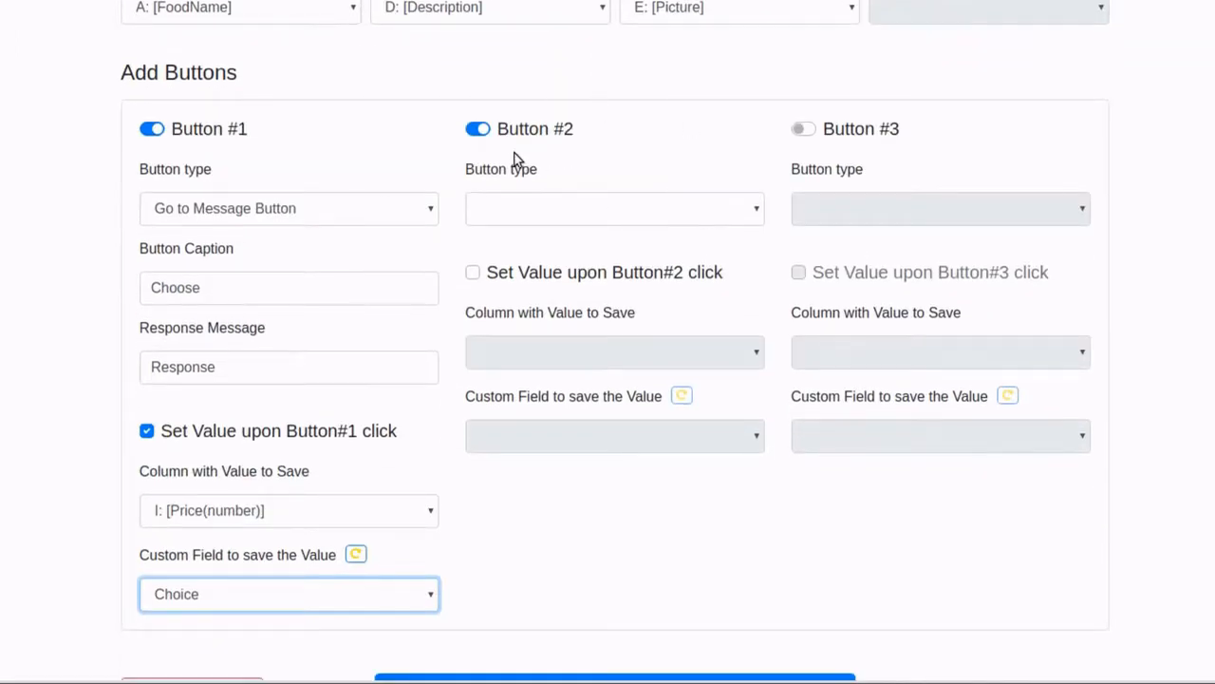
left_click(660, 214)
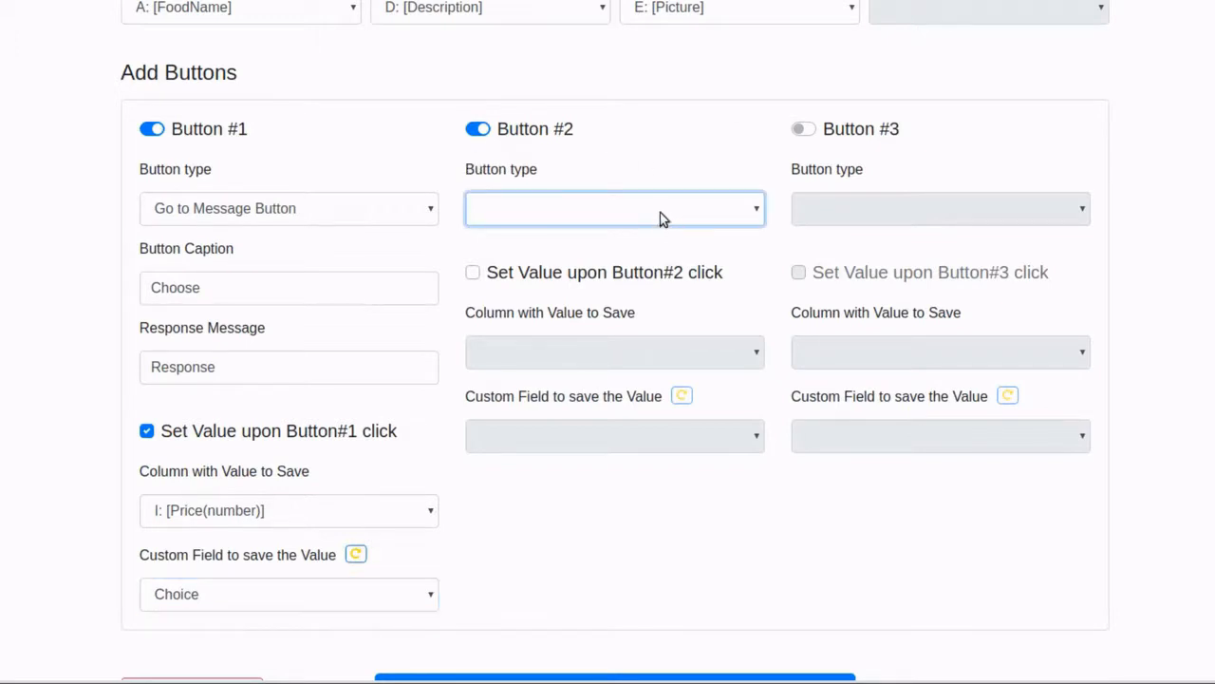
left_click(640, 249)
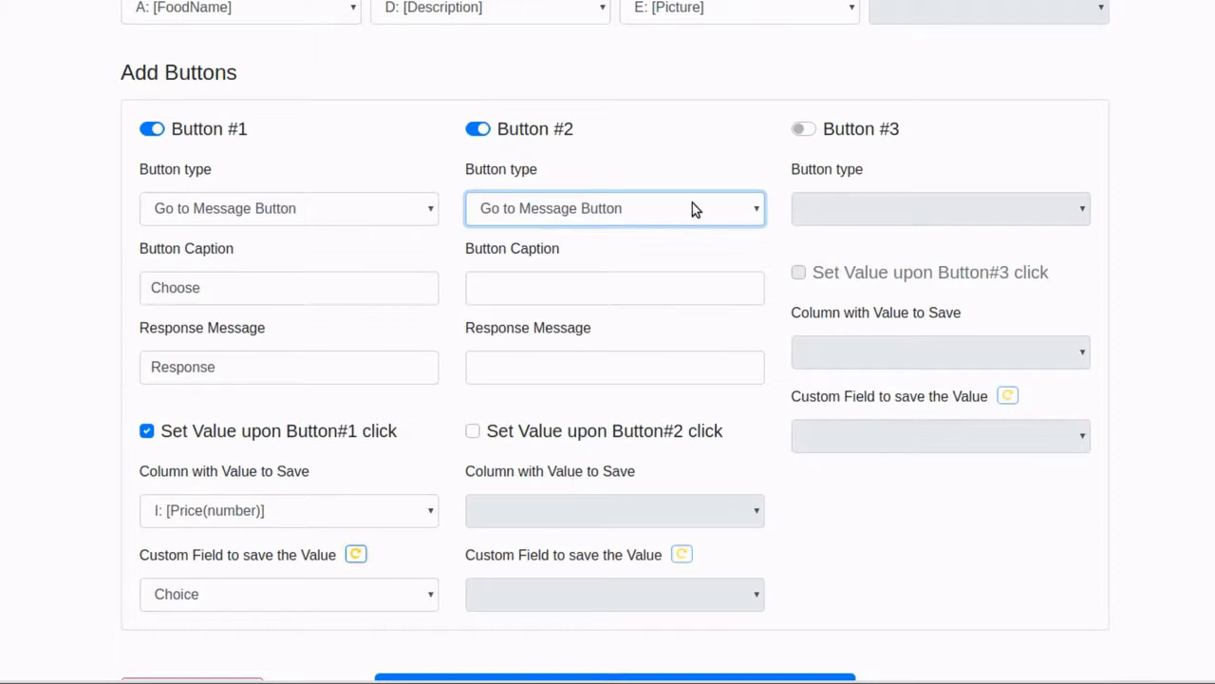
left_click(553, 291)
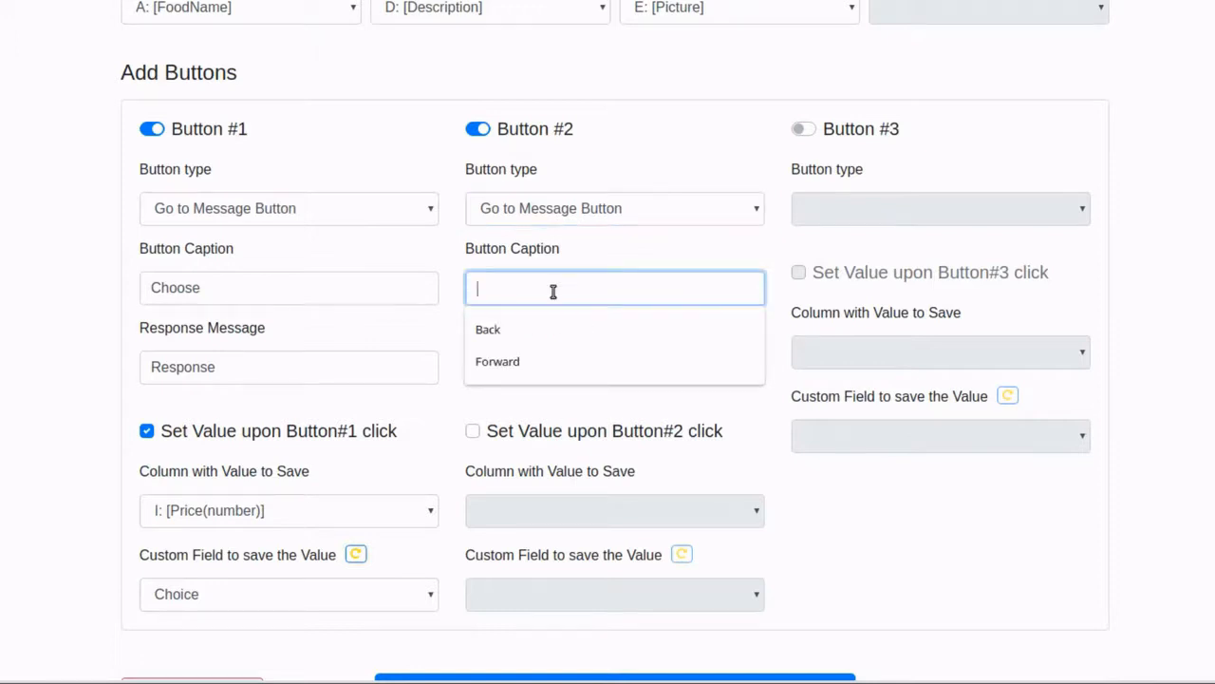
type("Back")
left_click(836, 469)
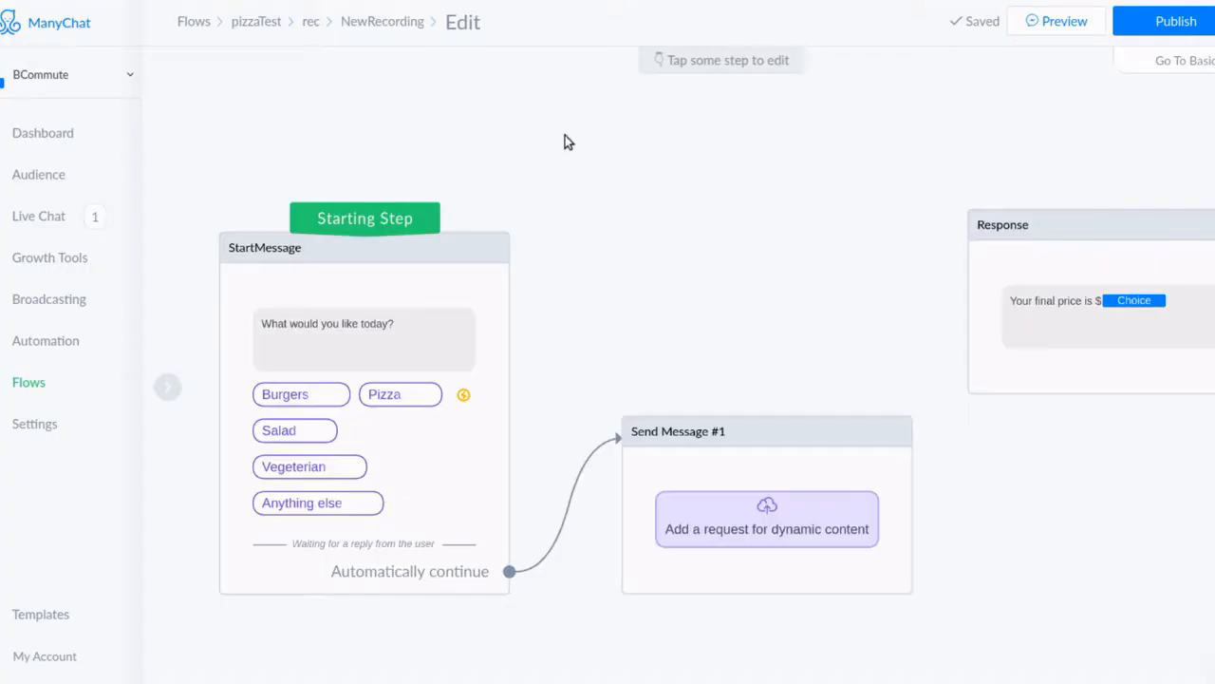
- Check the starting step's name in the ManyChat flow and set Button #2's response message to StartMessage
left_click(239, 188)
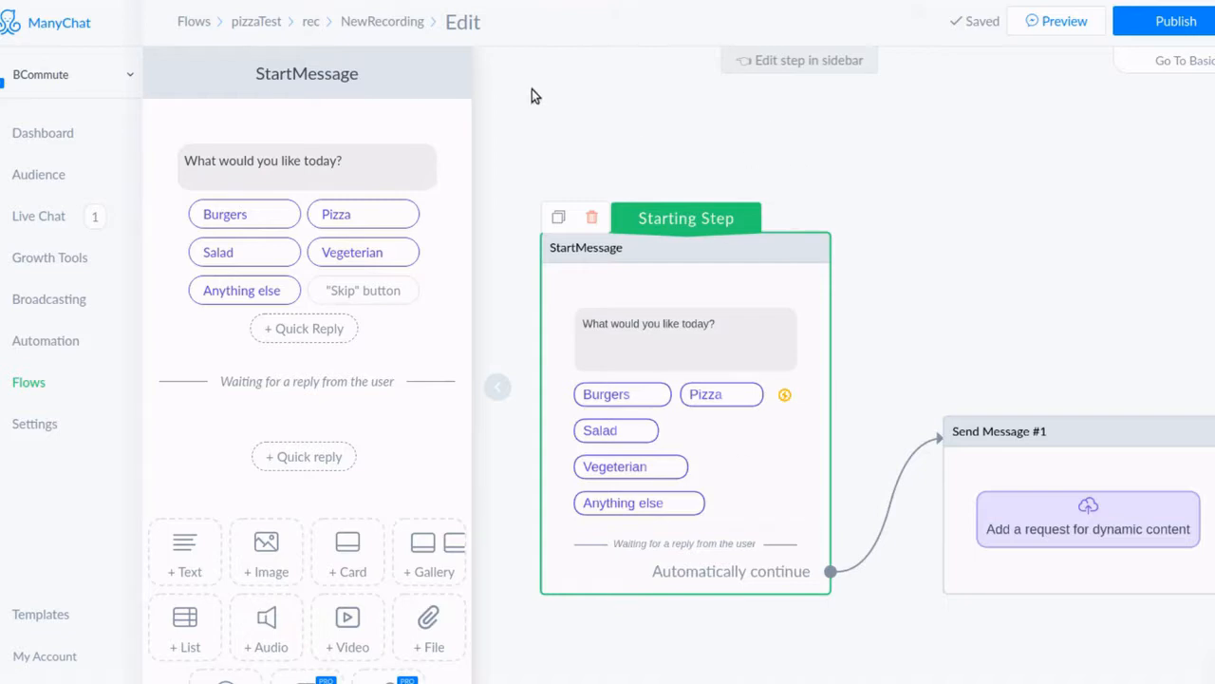
left_click(306, 74)
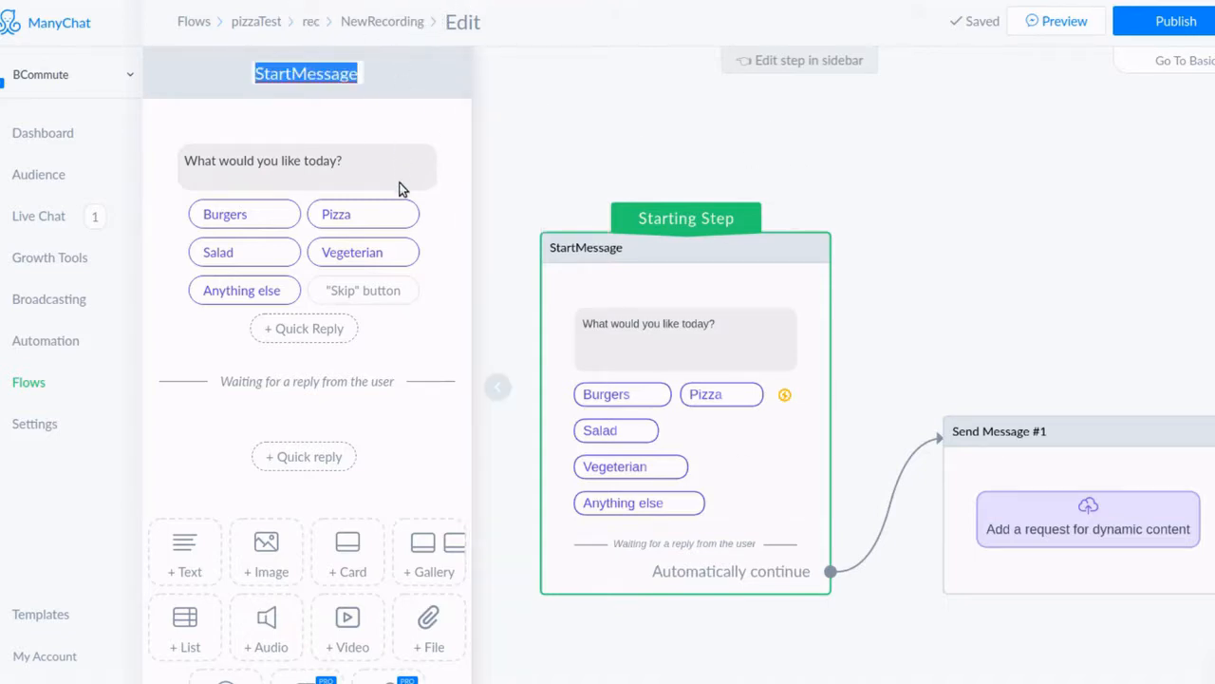
left_click(616, 60)
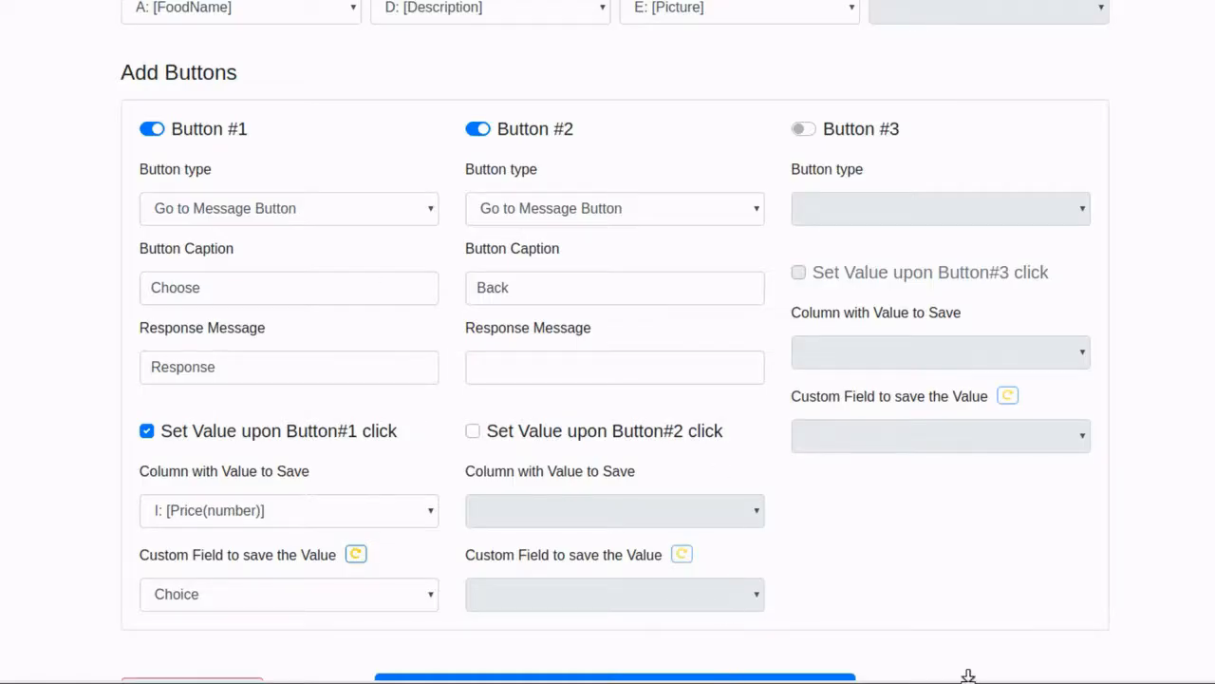
left_click(595, 360)
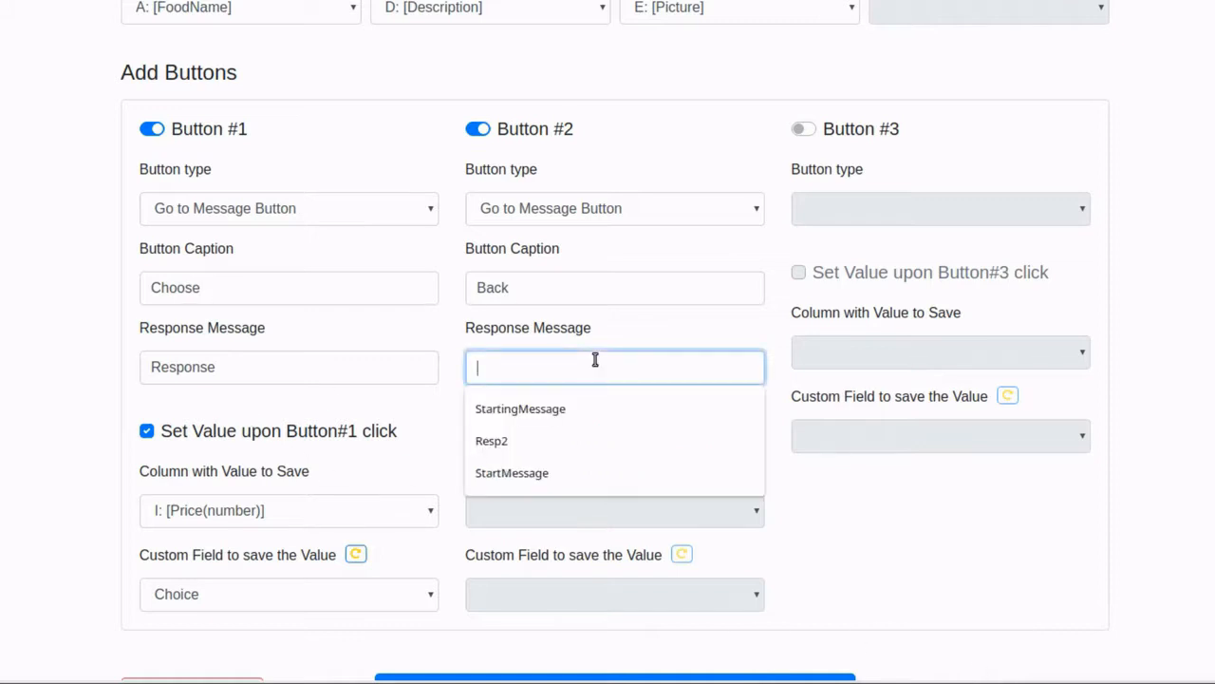
left_click(637, 475)
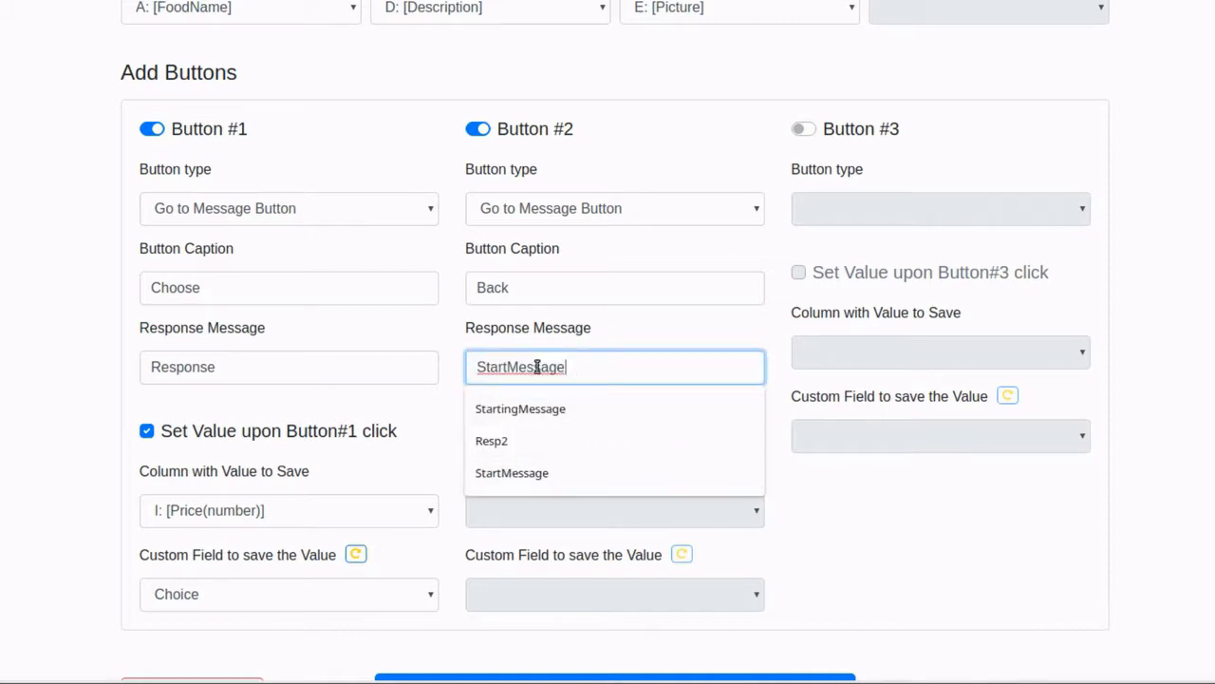
left_click(1084, 552)
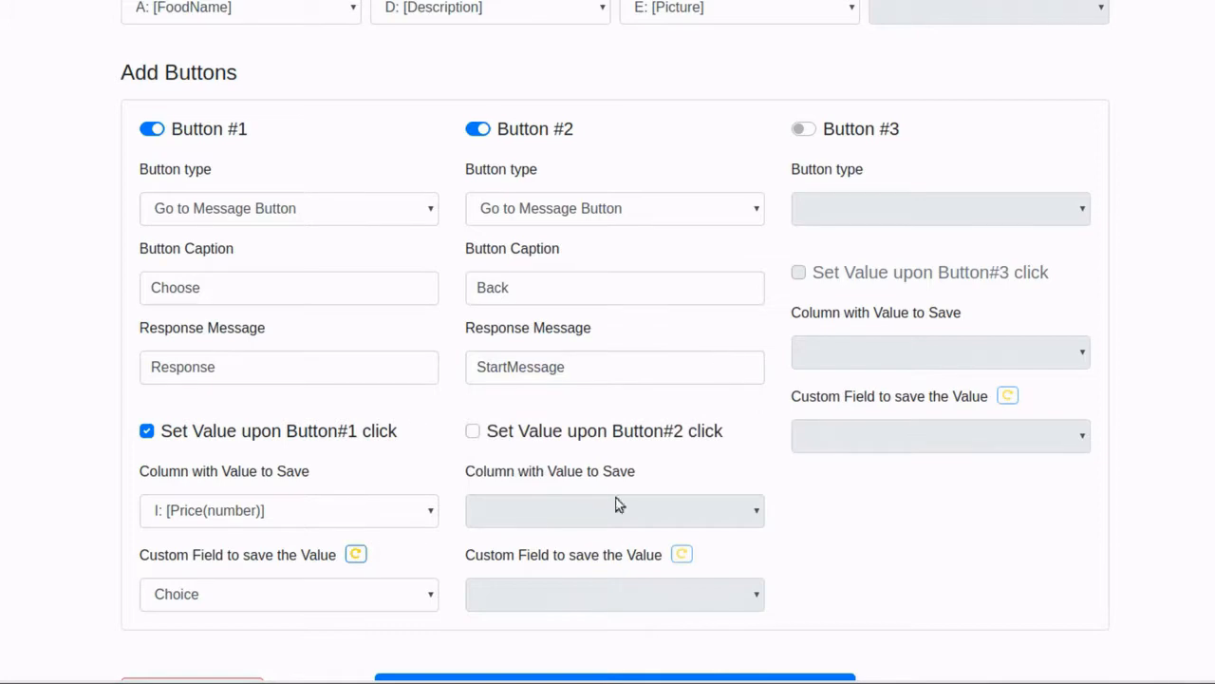
- Save the dynamic content settings and review the instruction on adding the User Id to the end of the request URL
scroll(615, 503, "down", 2)
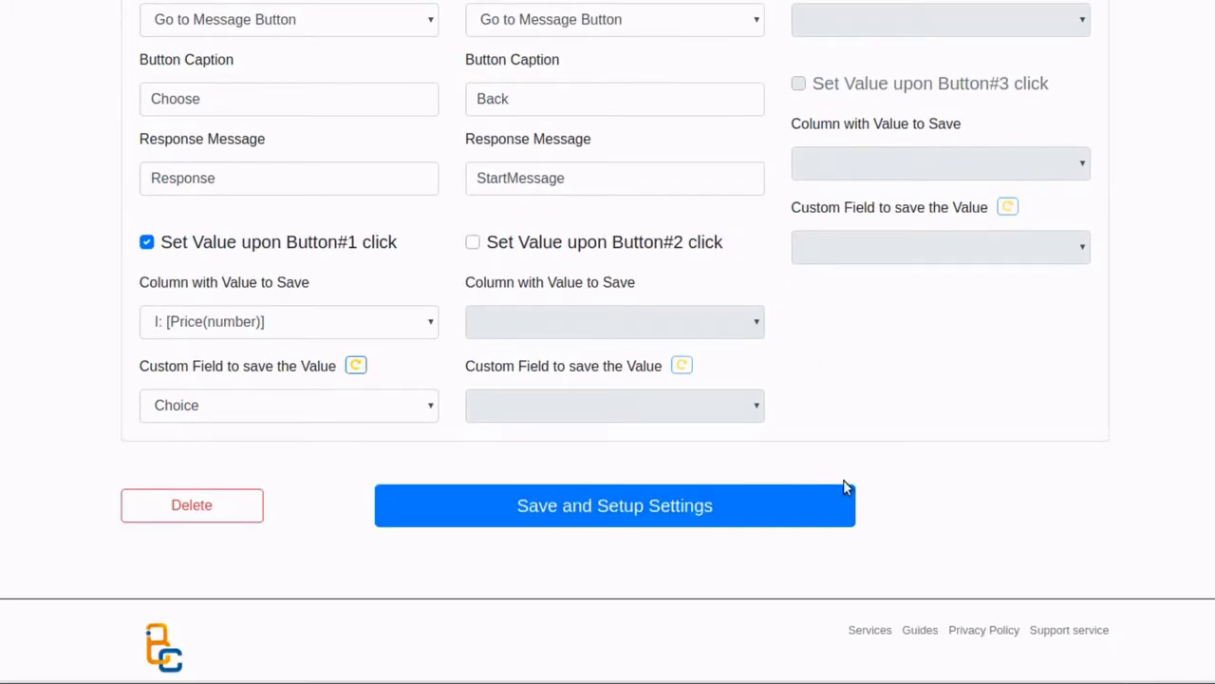
left_click(587, 511)
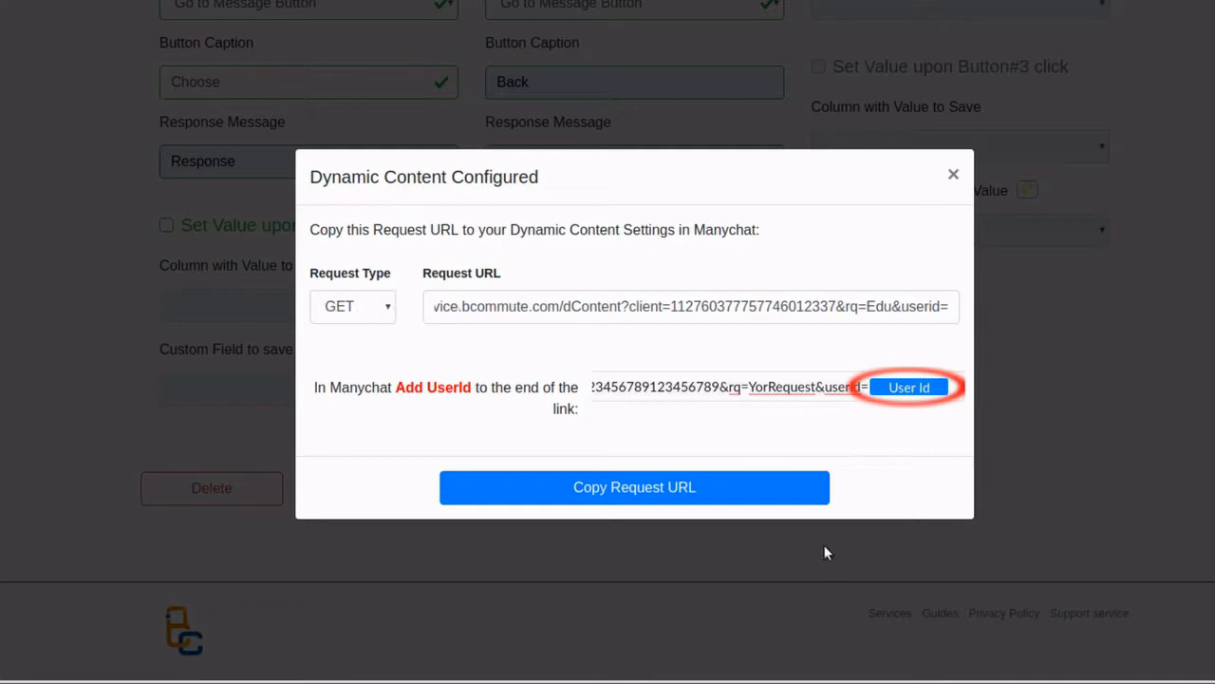
left_click_drag(320, 388, 584, 406)
left_click(562, 387)
left_click_drag(385, 387, 497, 388)
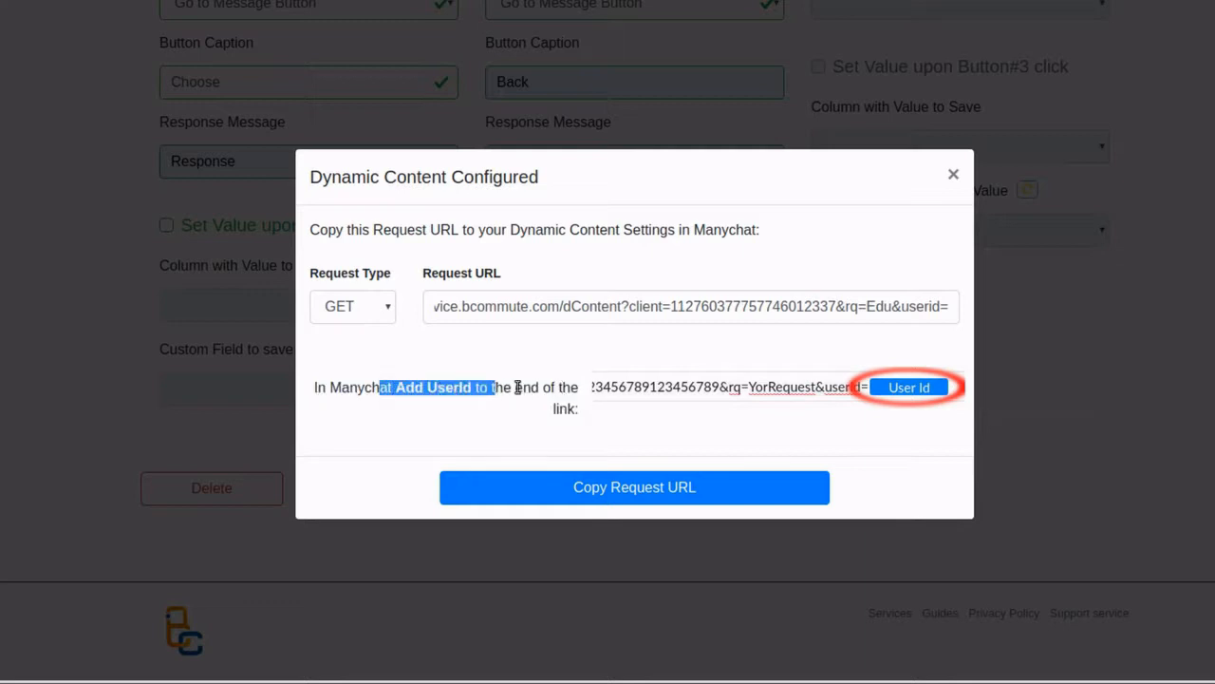
- Copy the dynamic content request URL and open the dynamic content request of Send Message #1 in the ManyChat flow
left_click(518, 387)
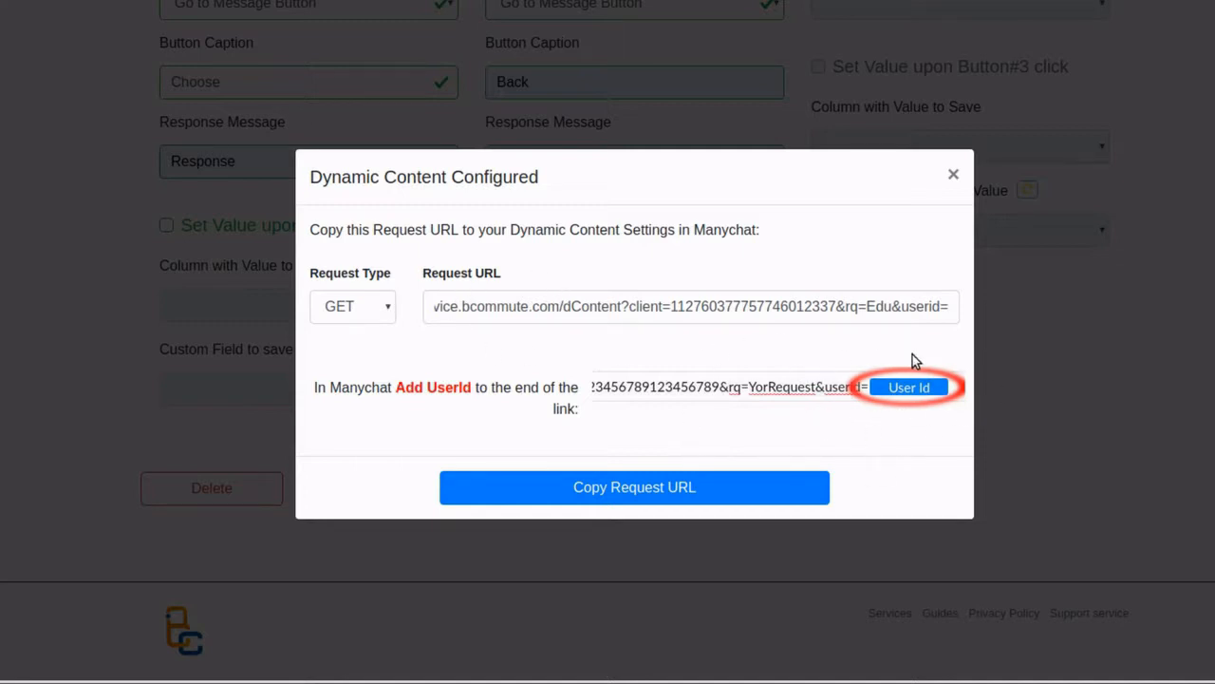
left_click(618, 493)
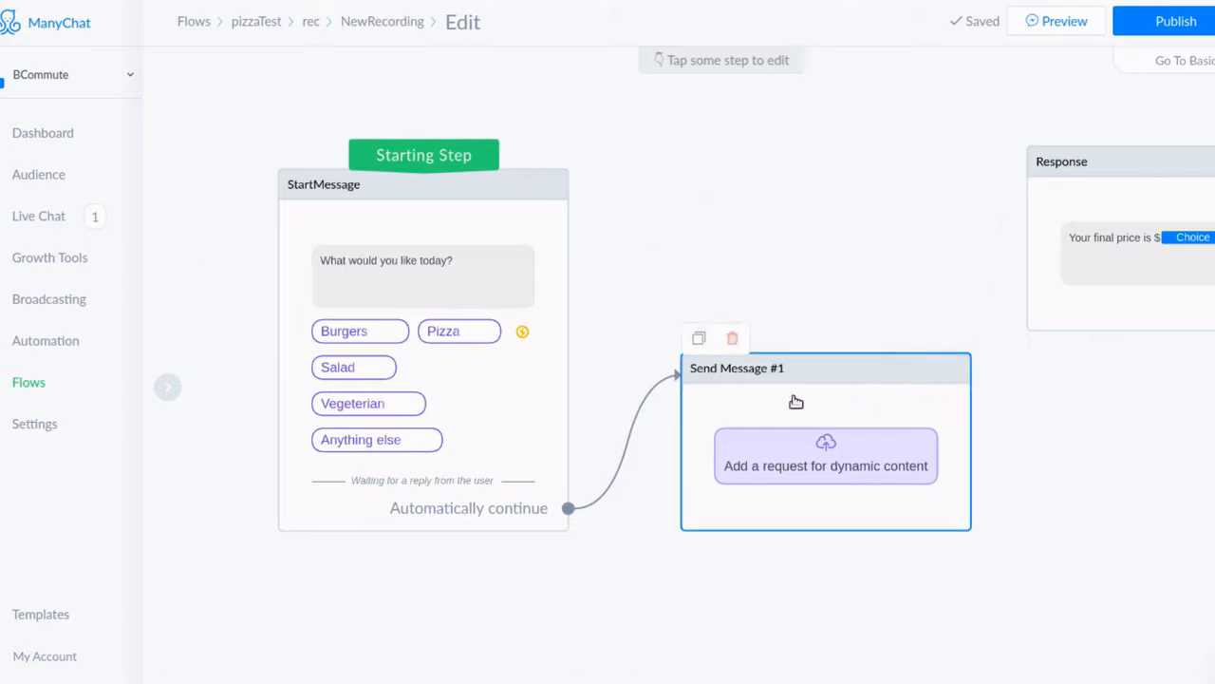
left_click(868, 408)
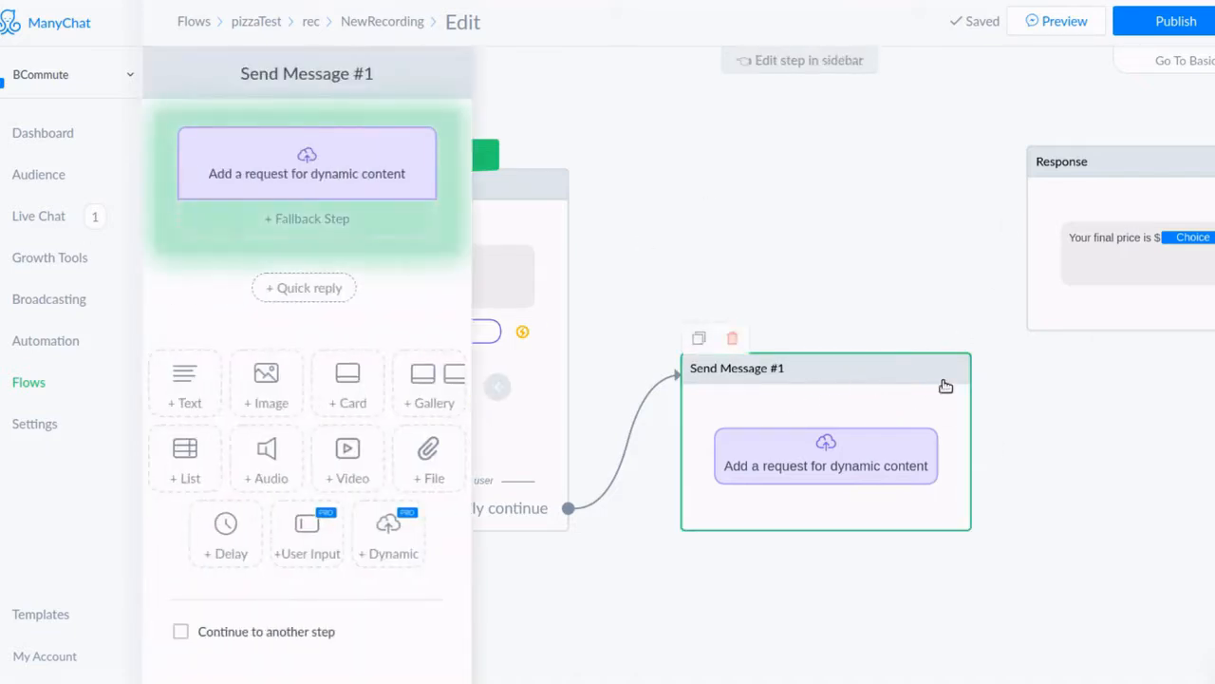
left_click(293, 168)
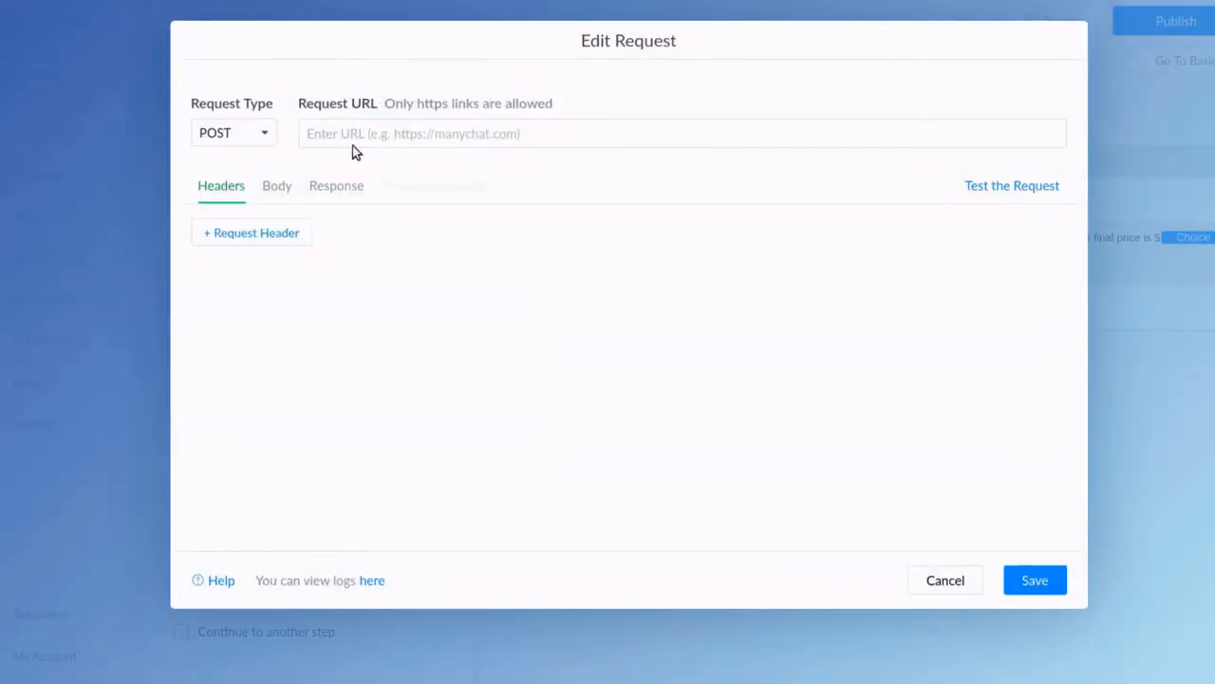
- Set the request type to GET and paste the copied BCommute link as the request URL
left_click(237, 66)
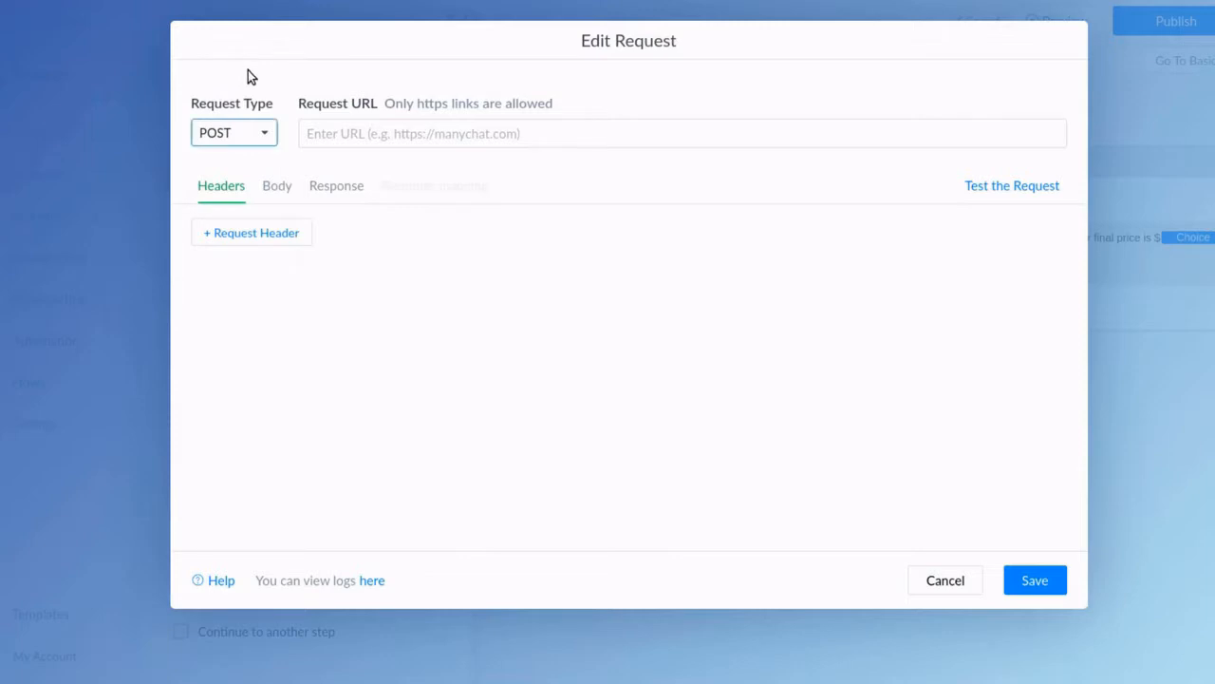
left_click(223, 104)
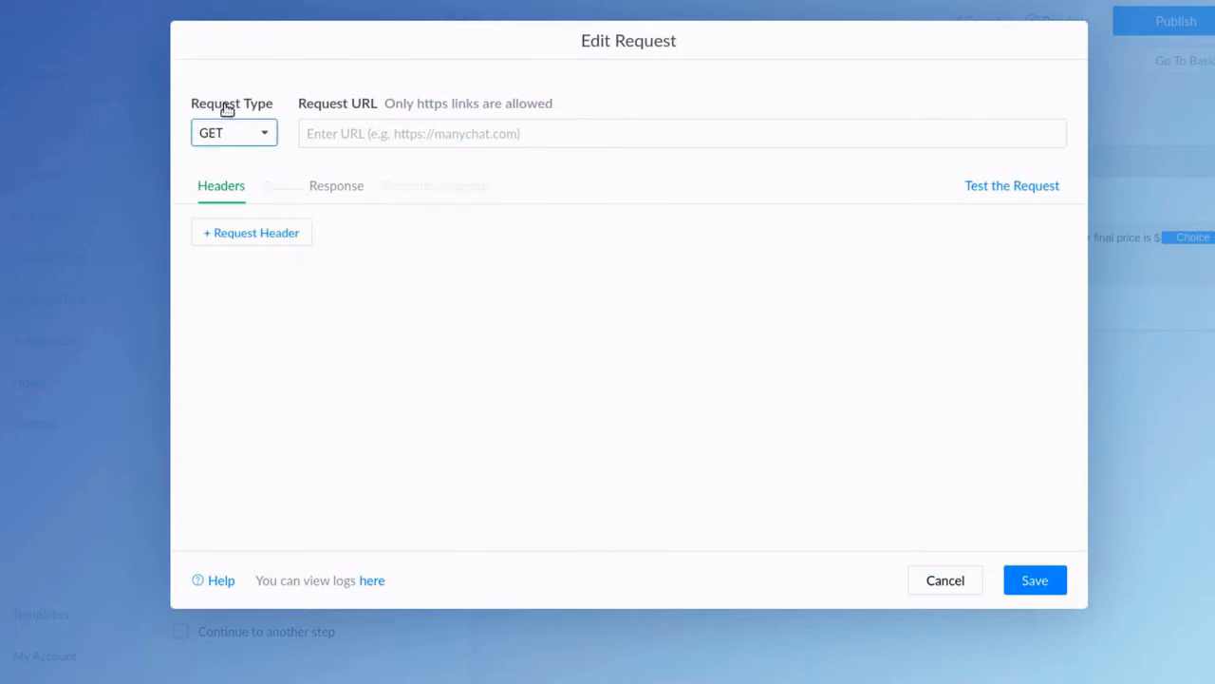
left_click(391, 61)
key("ctrl+v")
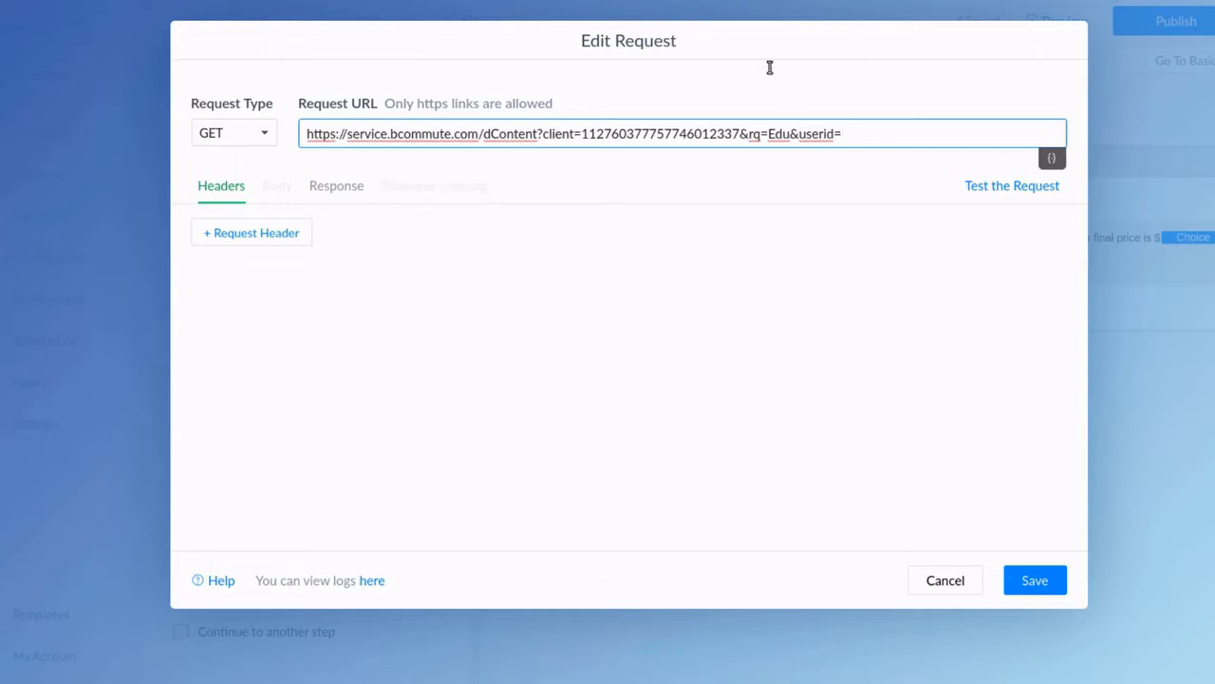
- Append the User Id variable to the end of the request URL and save the request
left_click(1052, 157)
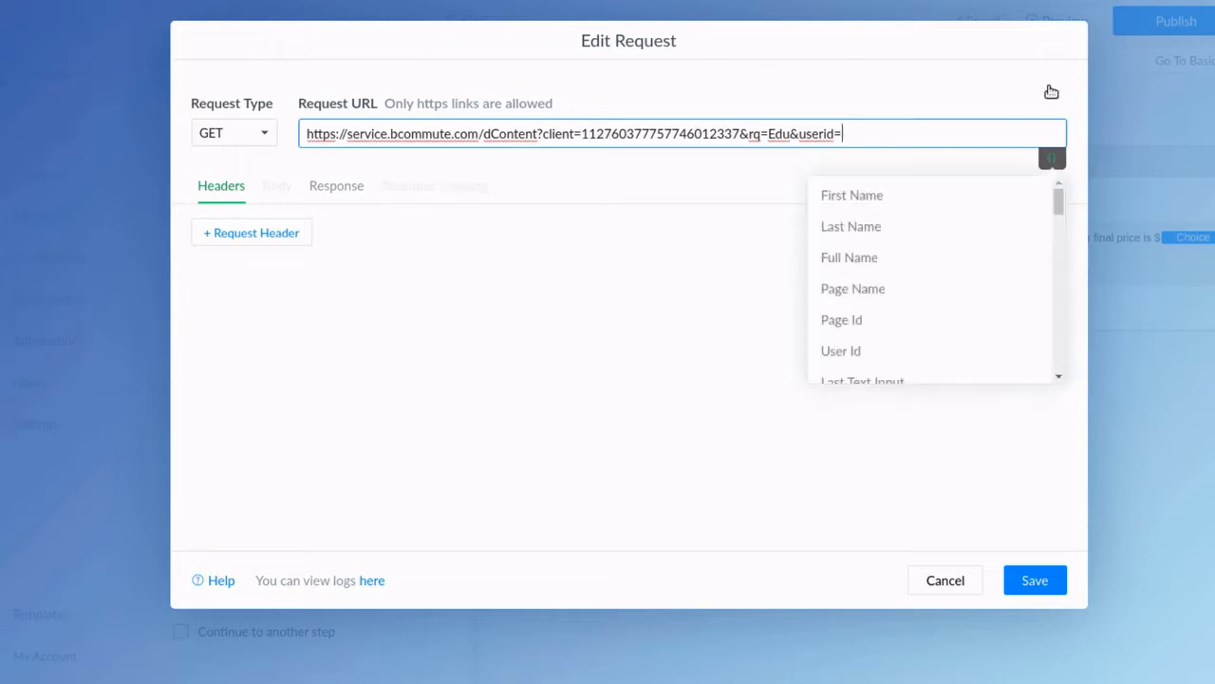
left_click(841, 350)
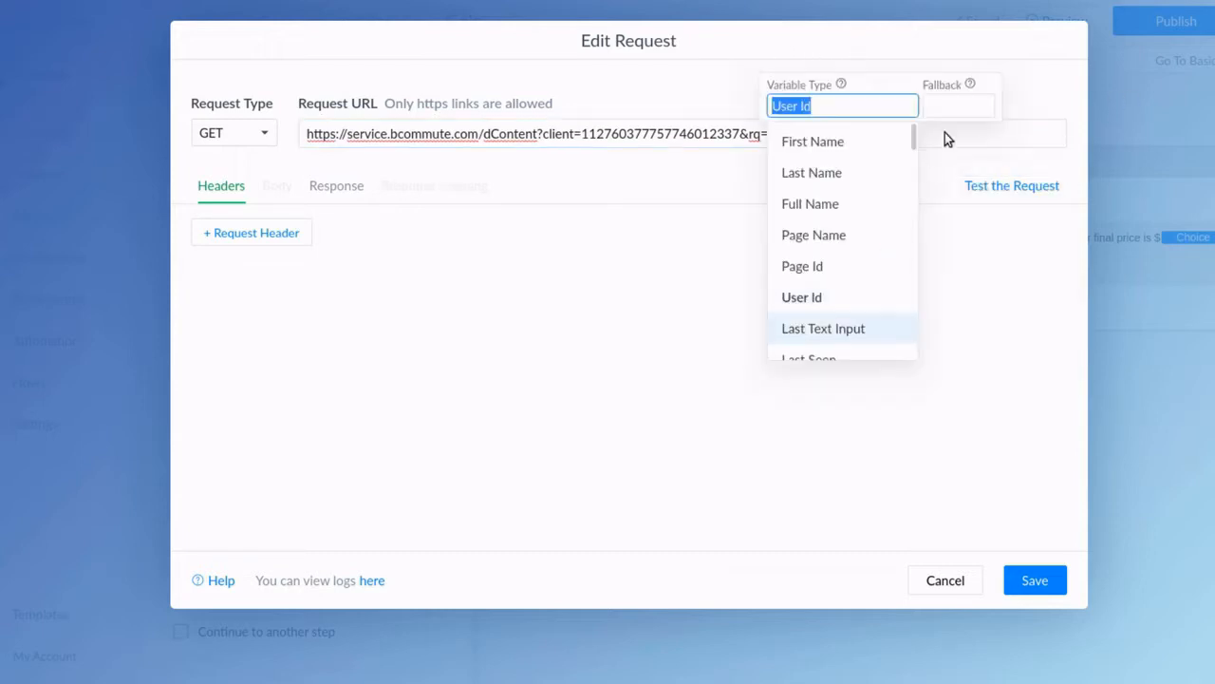
left_click(643, 223)
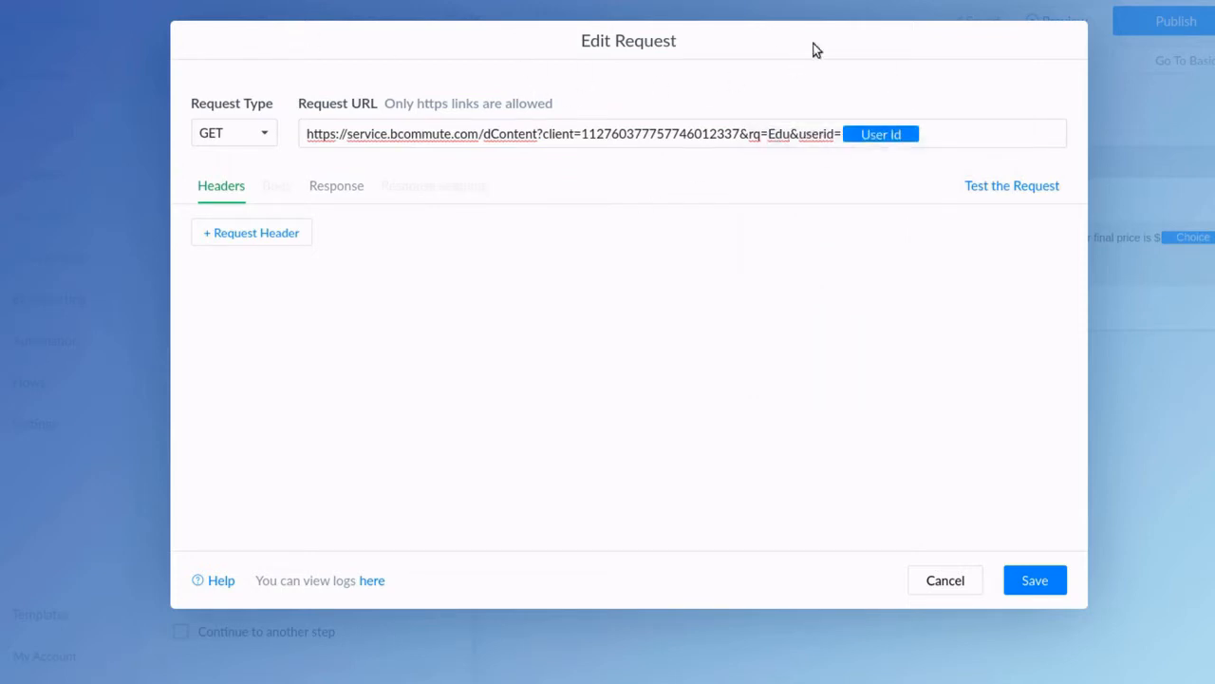
left_click(1035, 580)
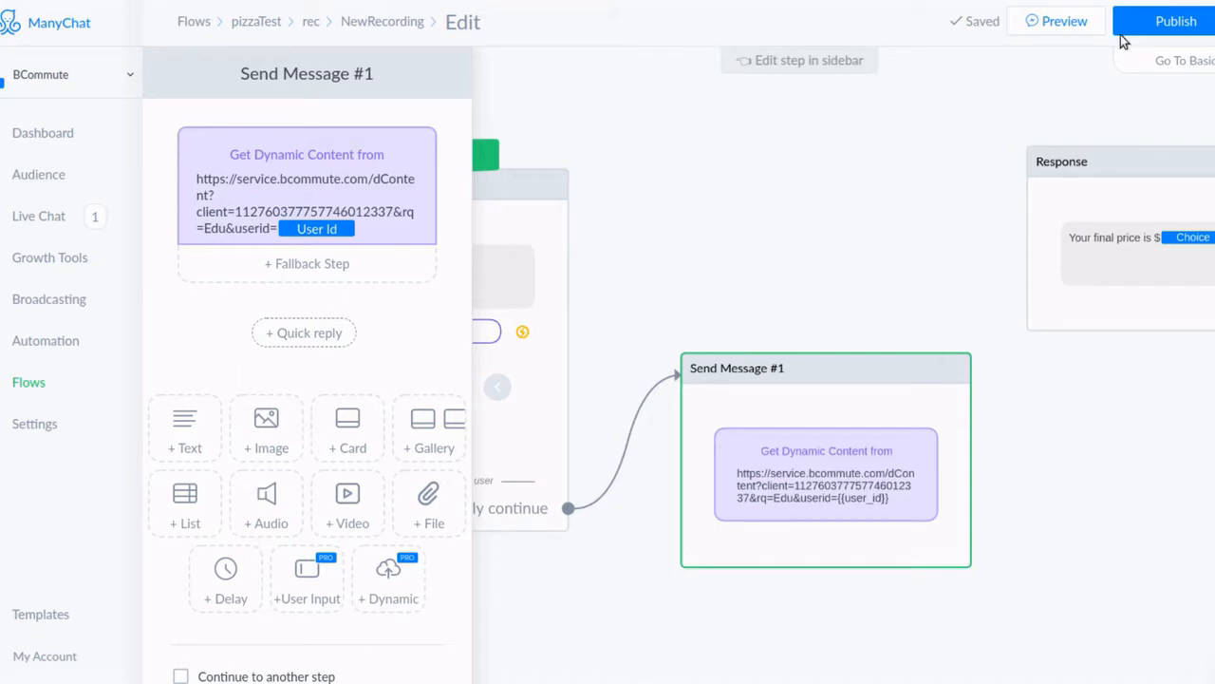
- Publish the flow with the Response step moved closer to Send Message #1, and preview it in Messenger
left_click_drag(1133, 89, 1010, 71)
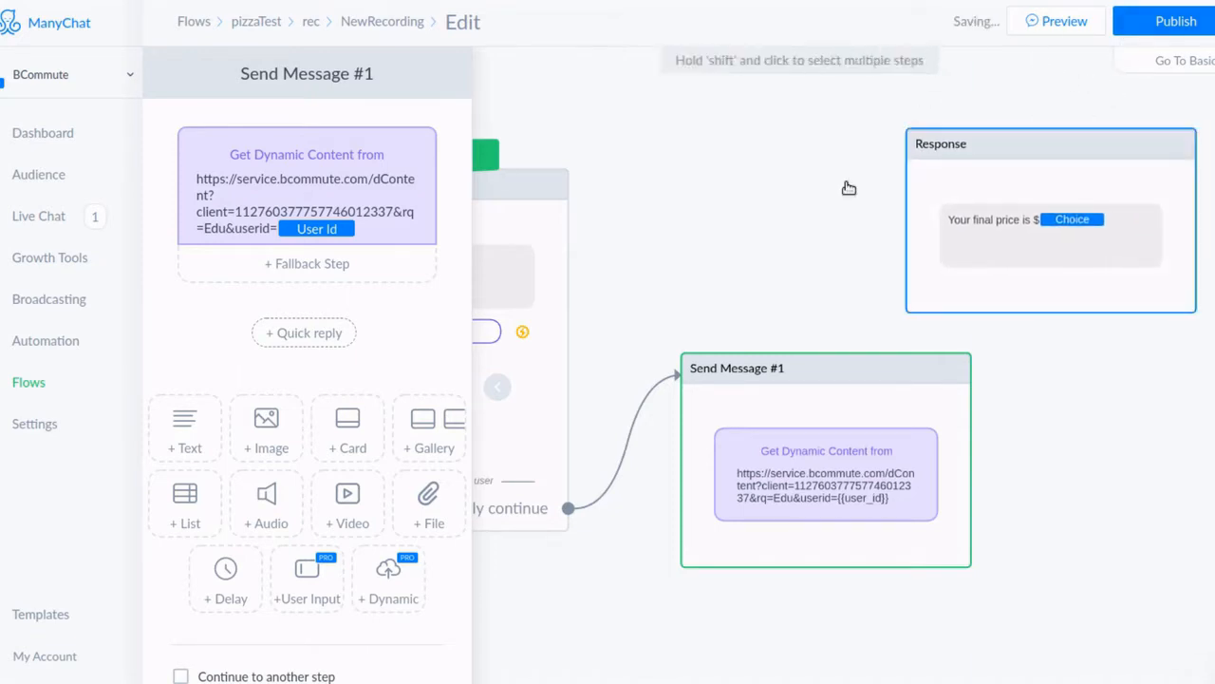
left_click(784, 165)
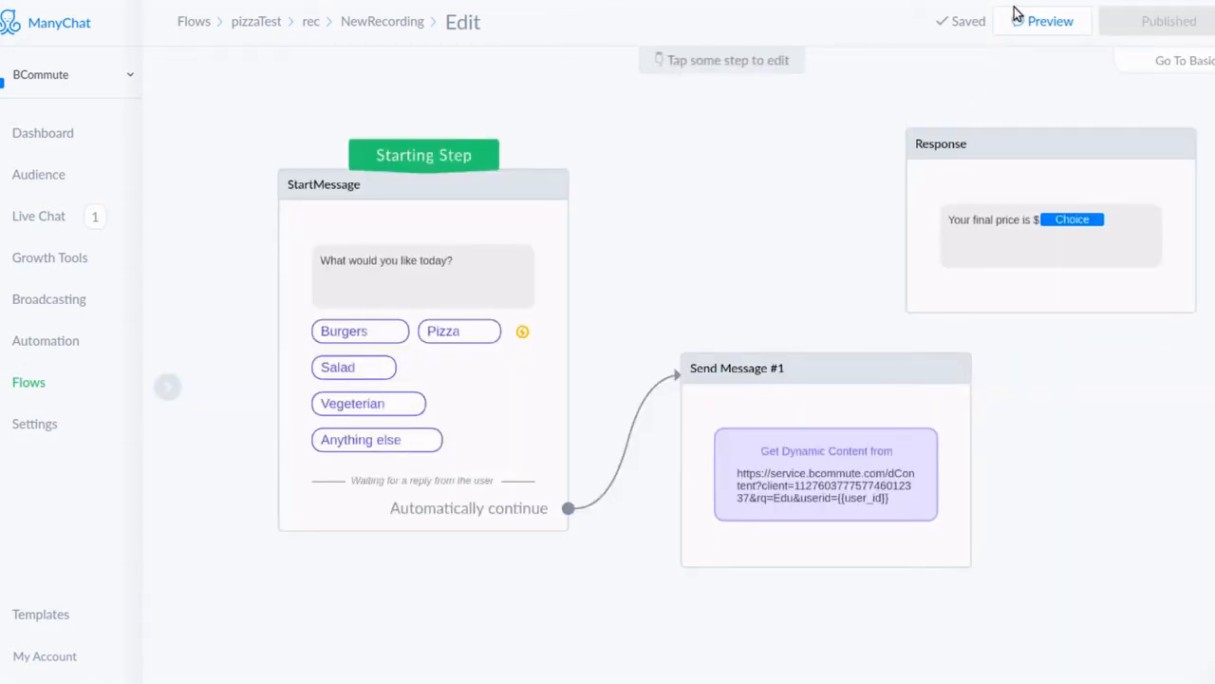
left_click(1042, 21)
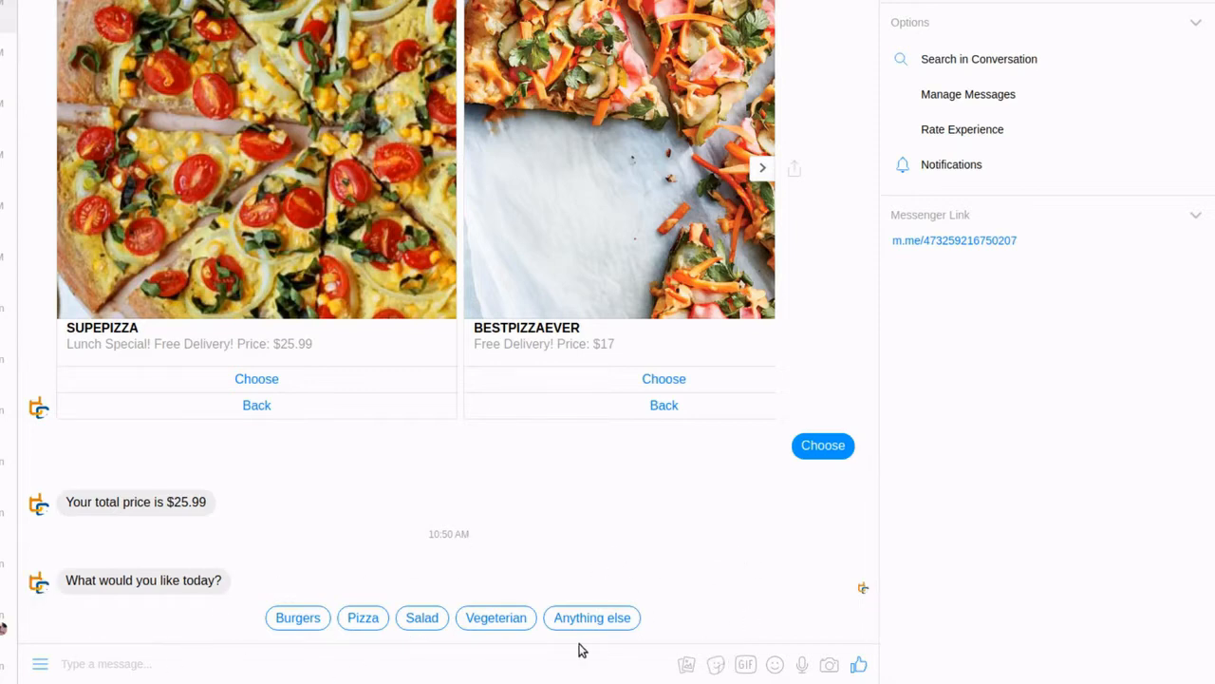
- Answer the food question with Salad, browse the salad gallery up to SaladName4 and return with its Back option
left_click(422, 618)
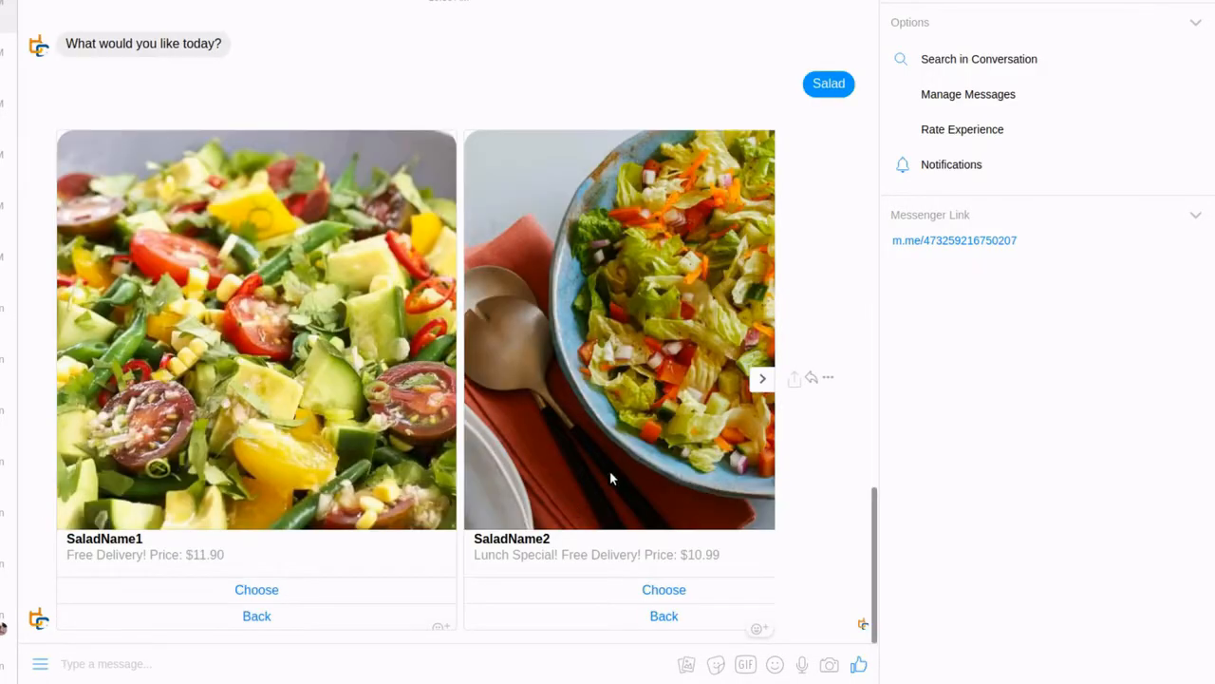
left_click(763, 385)
left_click(763, 384)
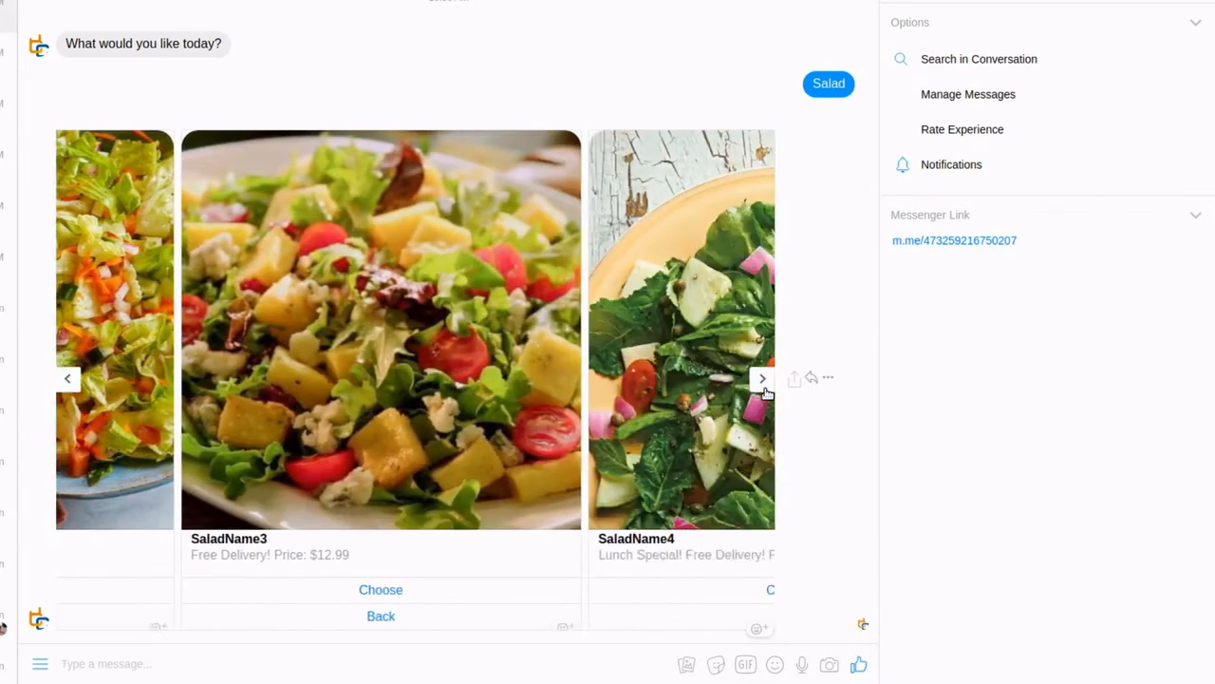
left_click(763, 385)
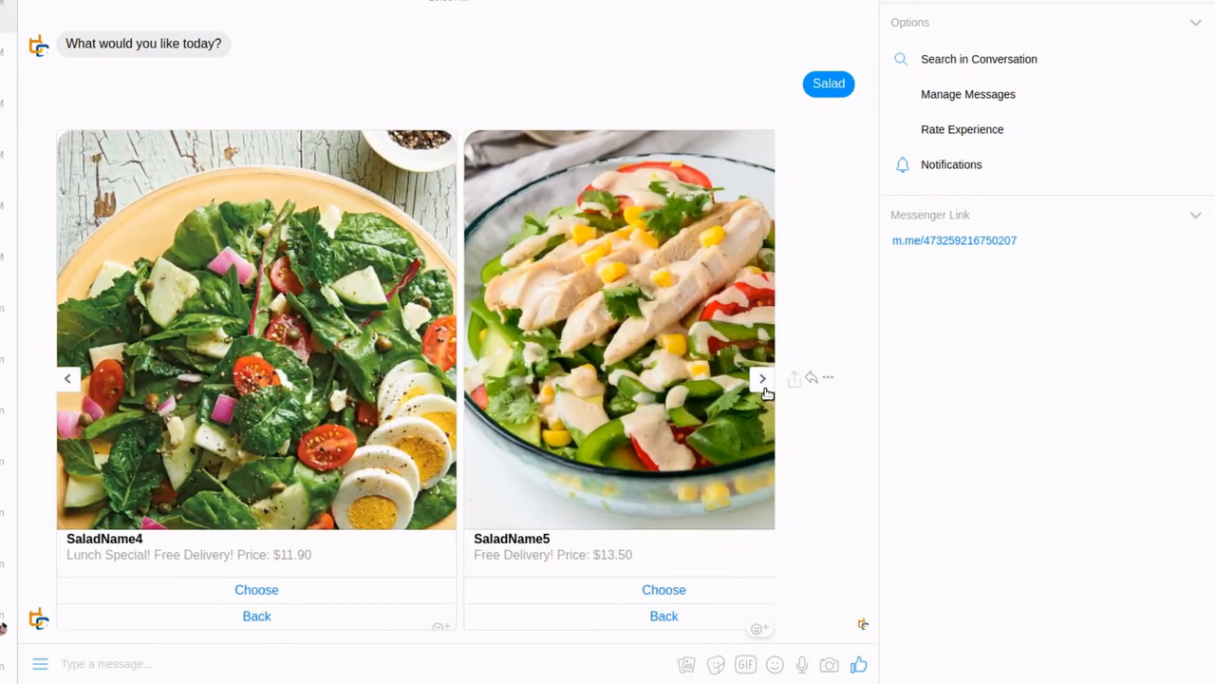
left_click(257, 617)
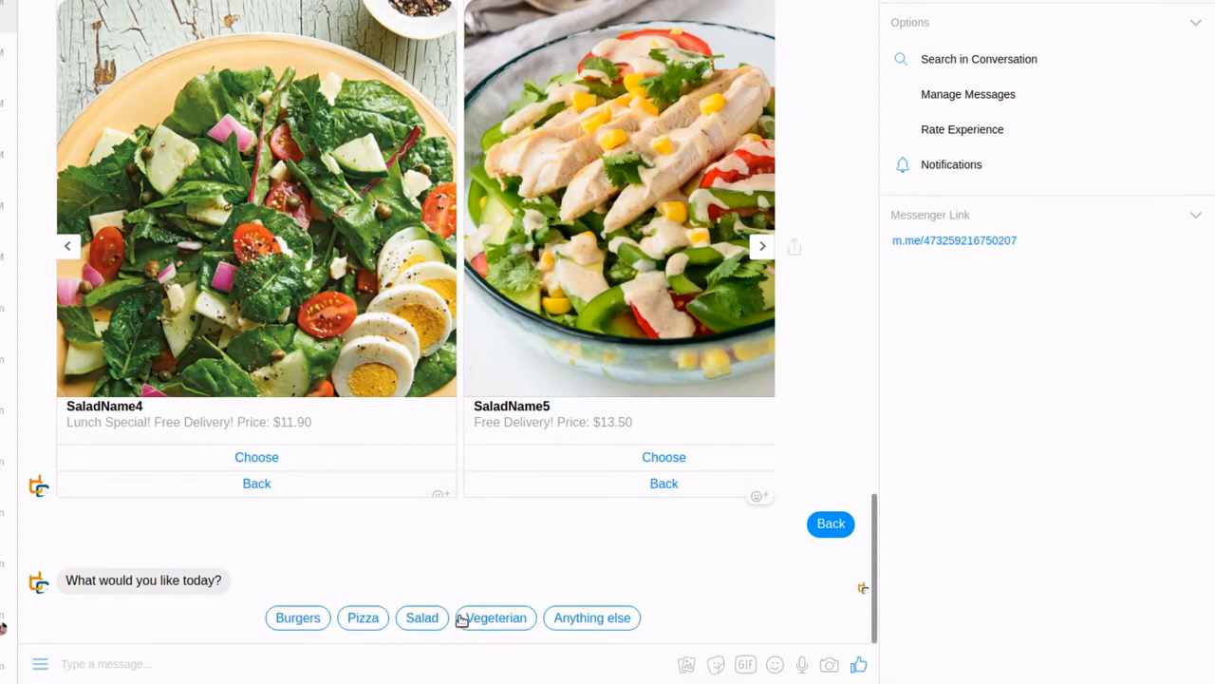
- Answer with Anything else, browse the soup gallery, choose Soup2 and check the final price in the reply
left_click(591, 622)
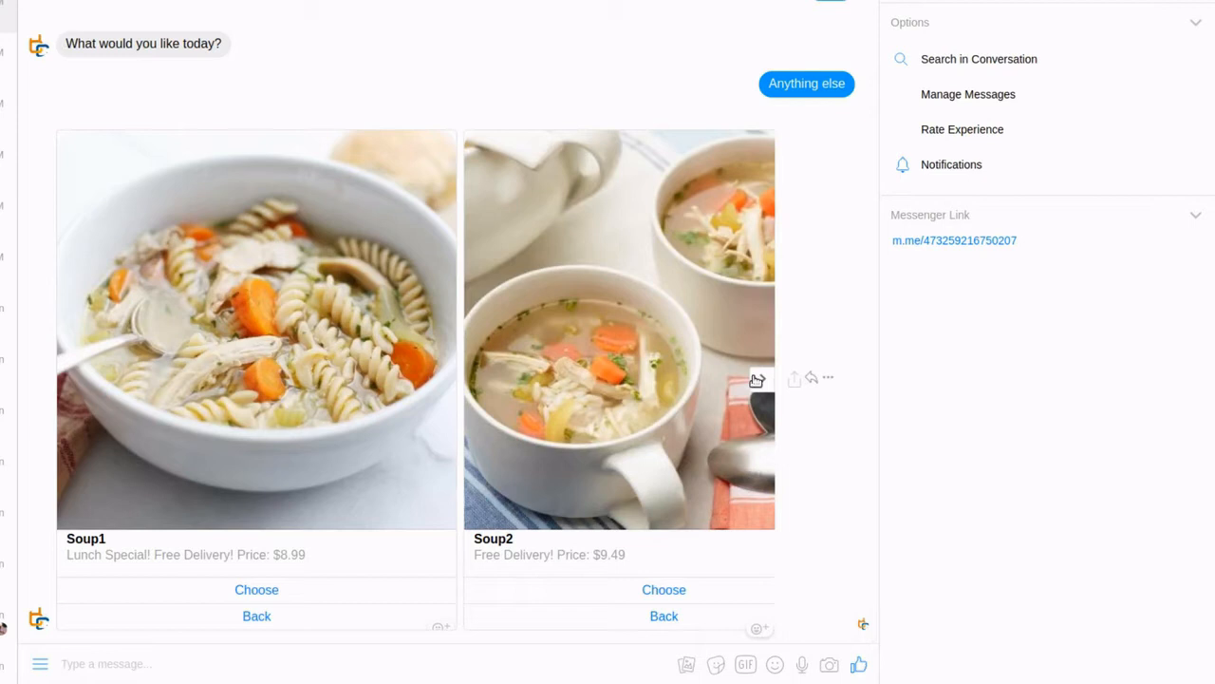
left_click(757, 380)
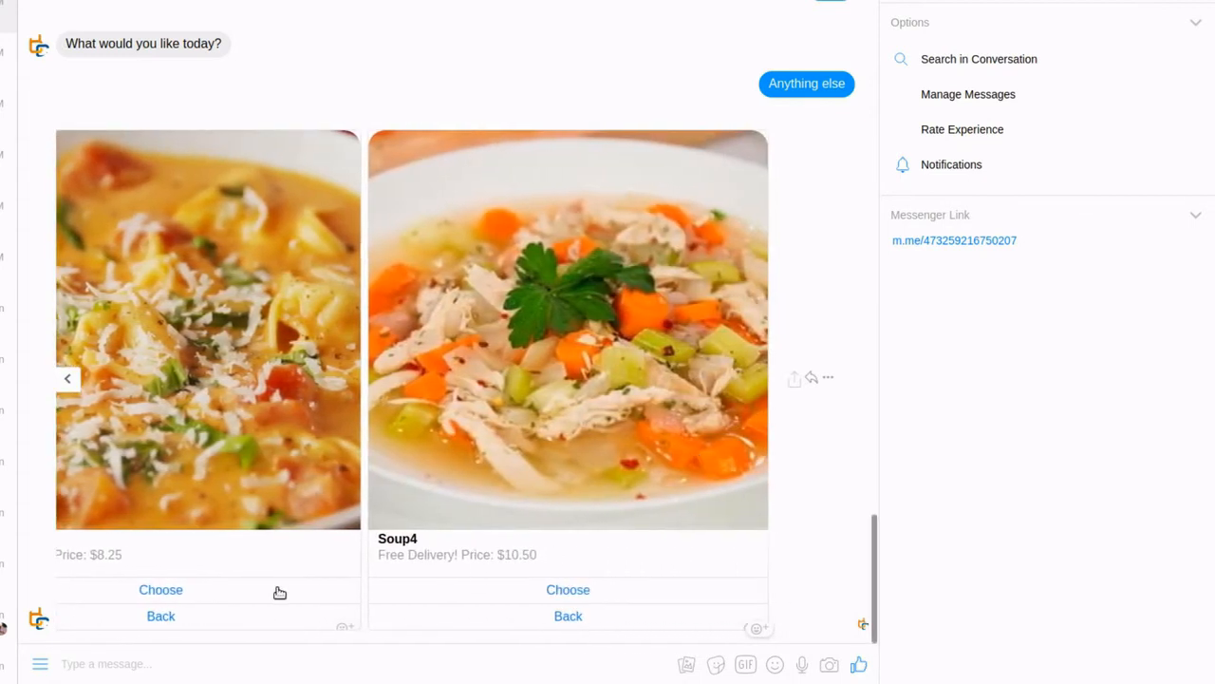
left_click(68, 382)
left_click(68, 382)
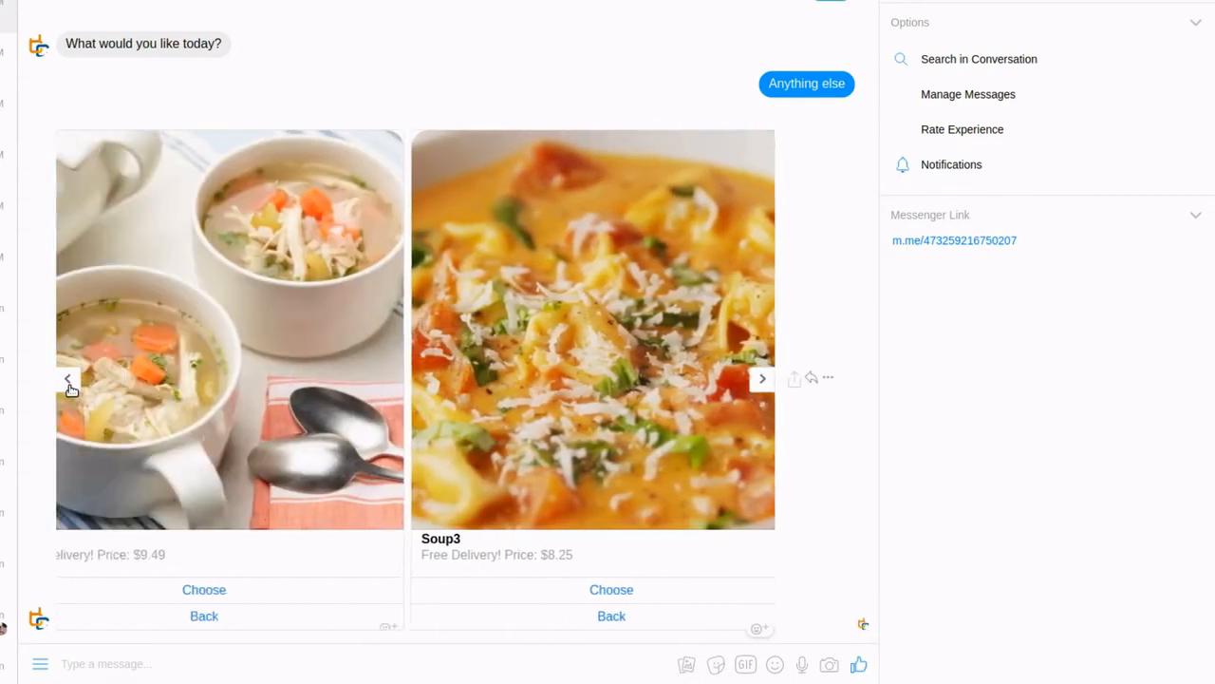
left_click(69, 384)
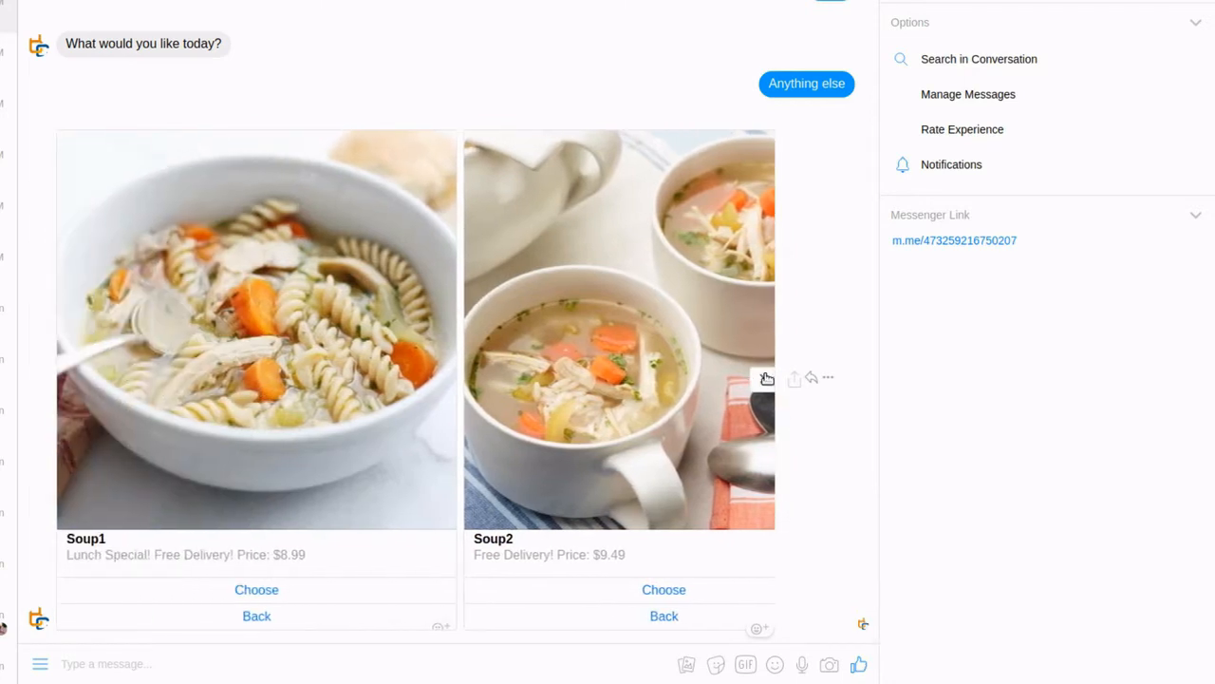
left_click(674, 593)
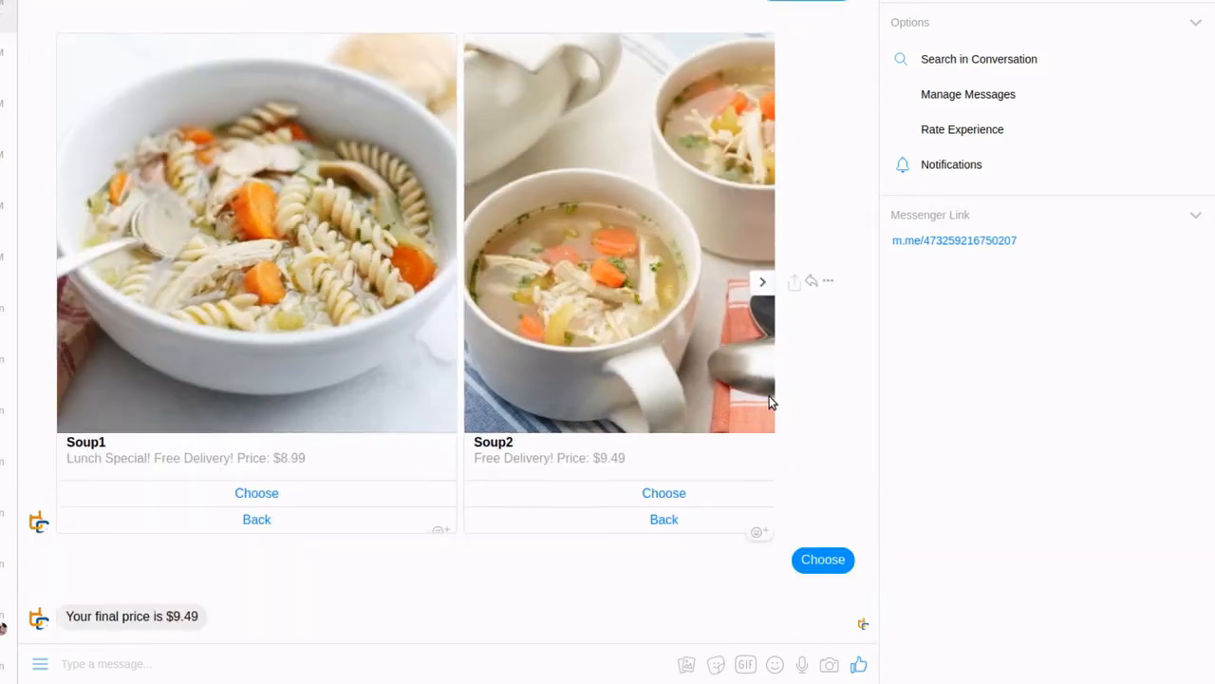
left_click_drag(151, 616, 200, 615)
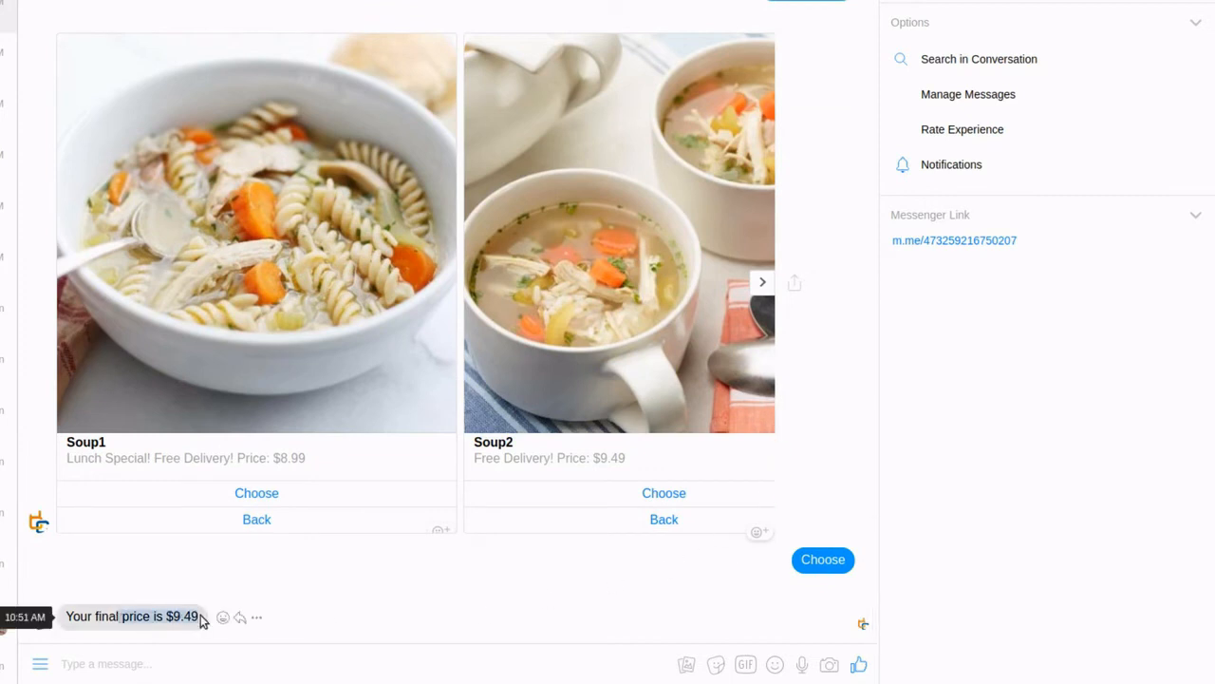